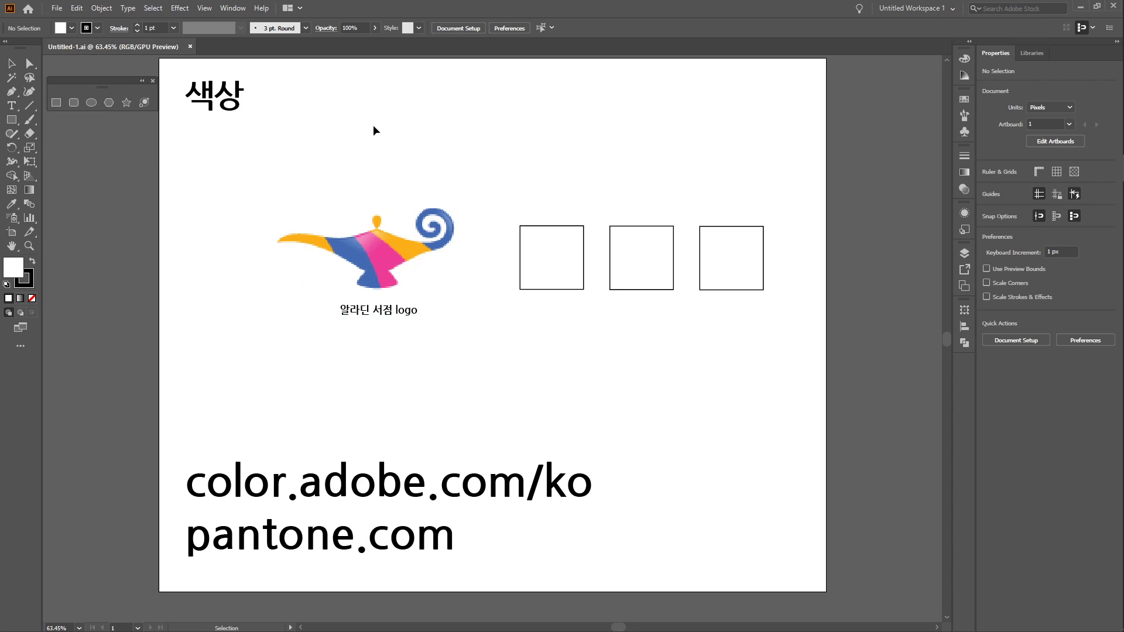
{"action": "left_click", "coordinate": [405, 237]}
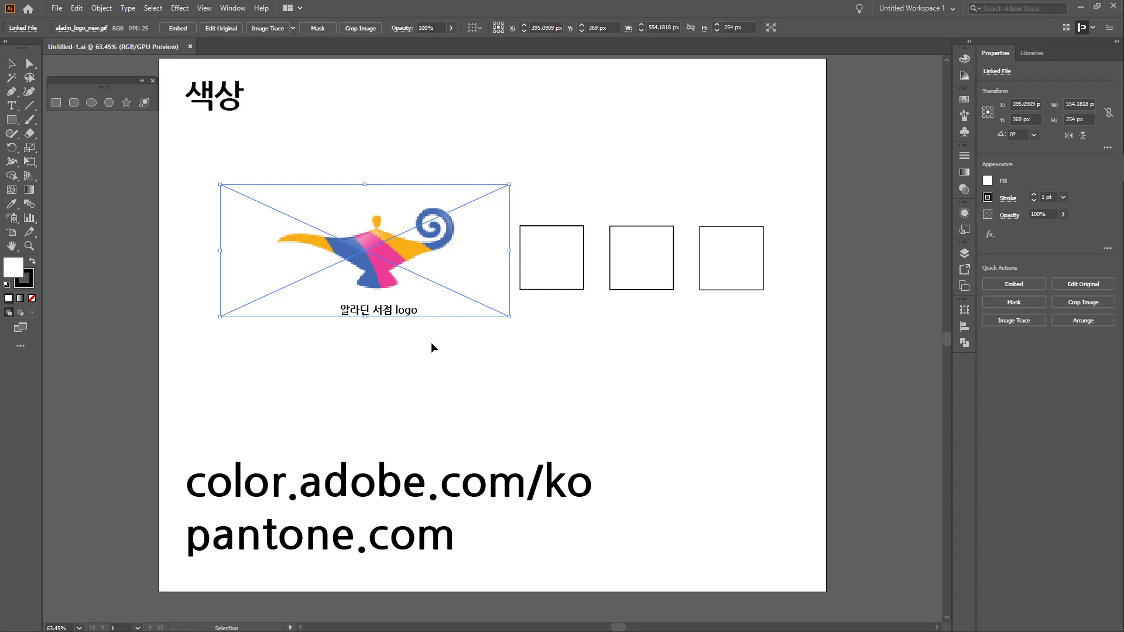
{"action": "left_click", "coordinate": [428, 363]}
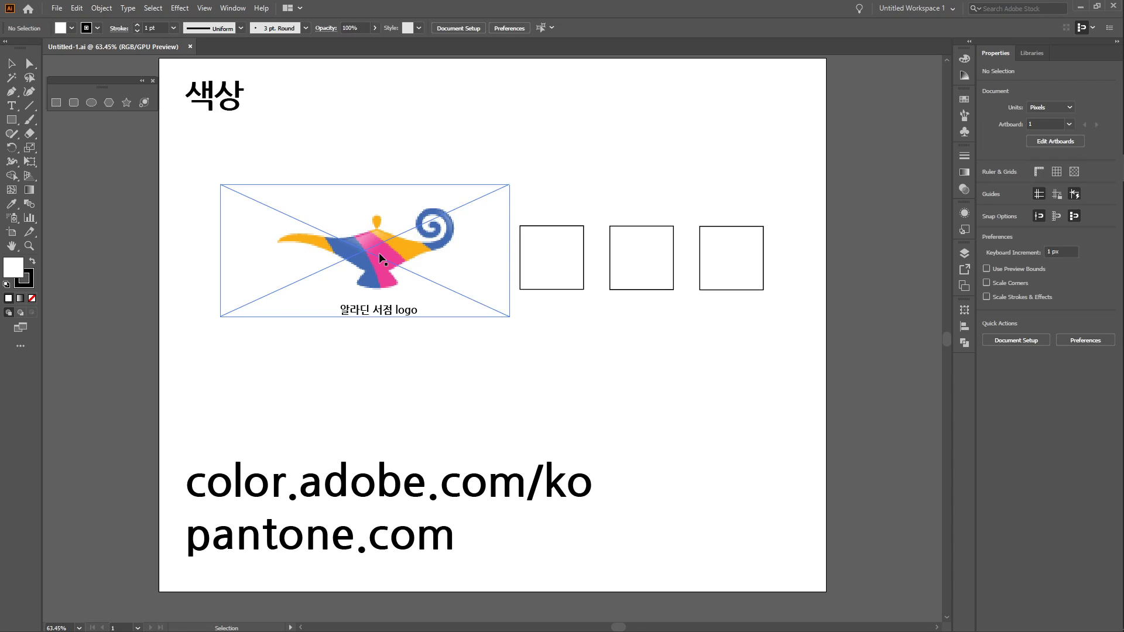
Try a magenta fill colour by lowering the RGB green value to 59, and restore white.
{"action": "left_click", "coordinate": [964, 59]}
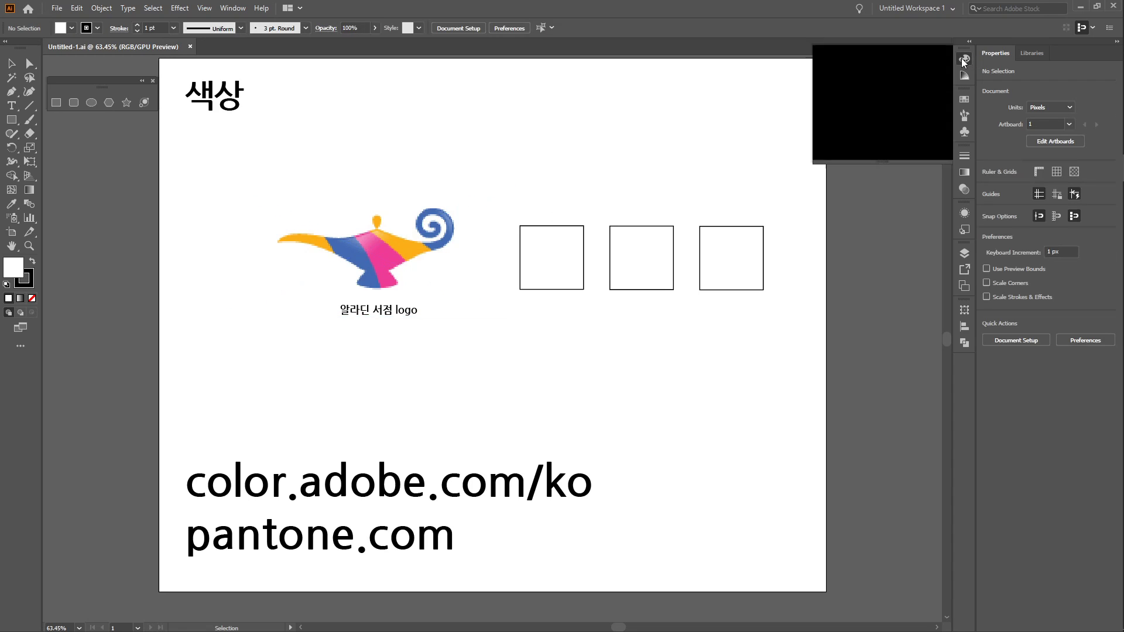
{"action": "left_click_drag", "start_coordinate": [890, 92], "coordinate": [869, 95]}
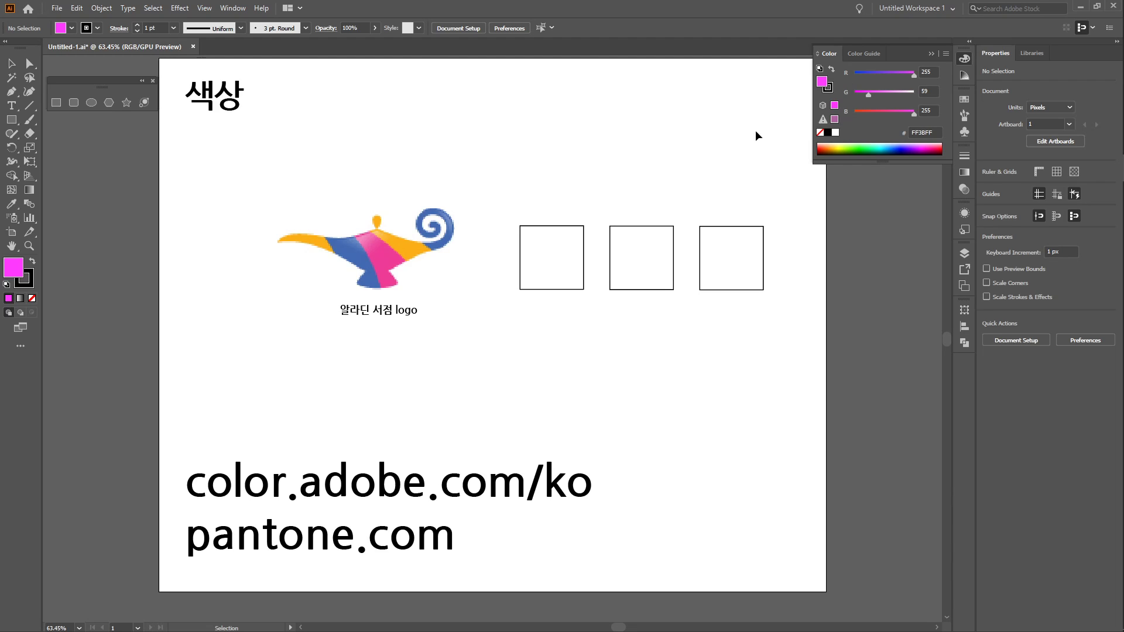
{"action": "left_click_drag", "start_coordinate": [869, 96], "coordinate": [934, 98]}
{"action": "left_click", "coordinate": [965, 59]}
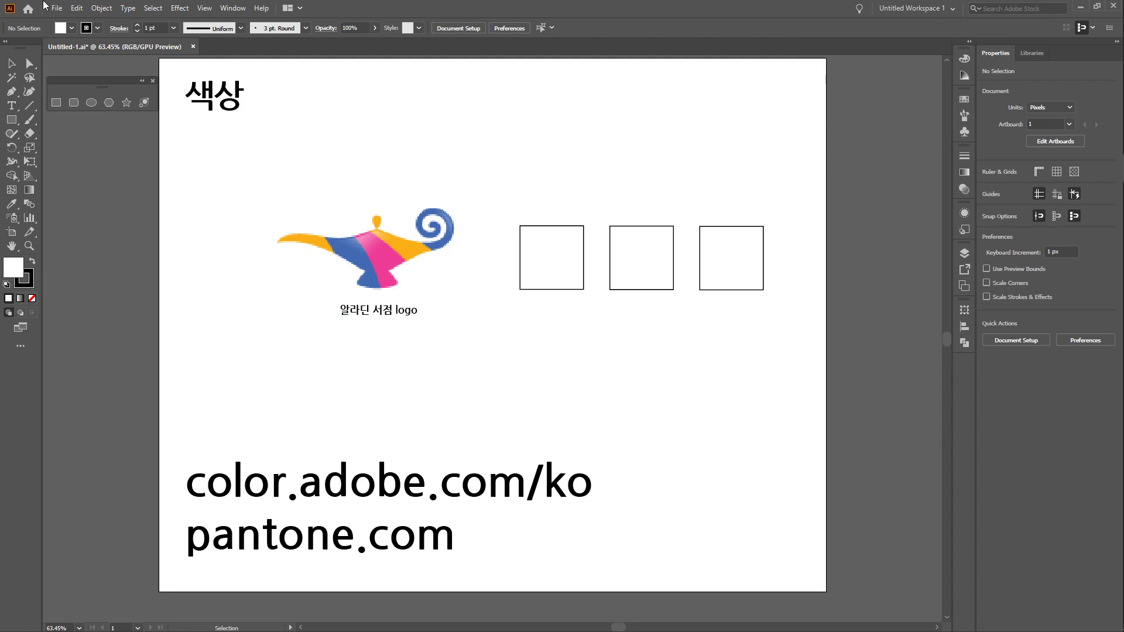
{"action": "left_click", "coordinate": [57, 8]}
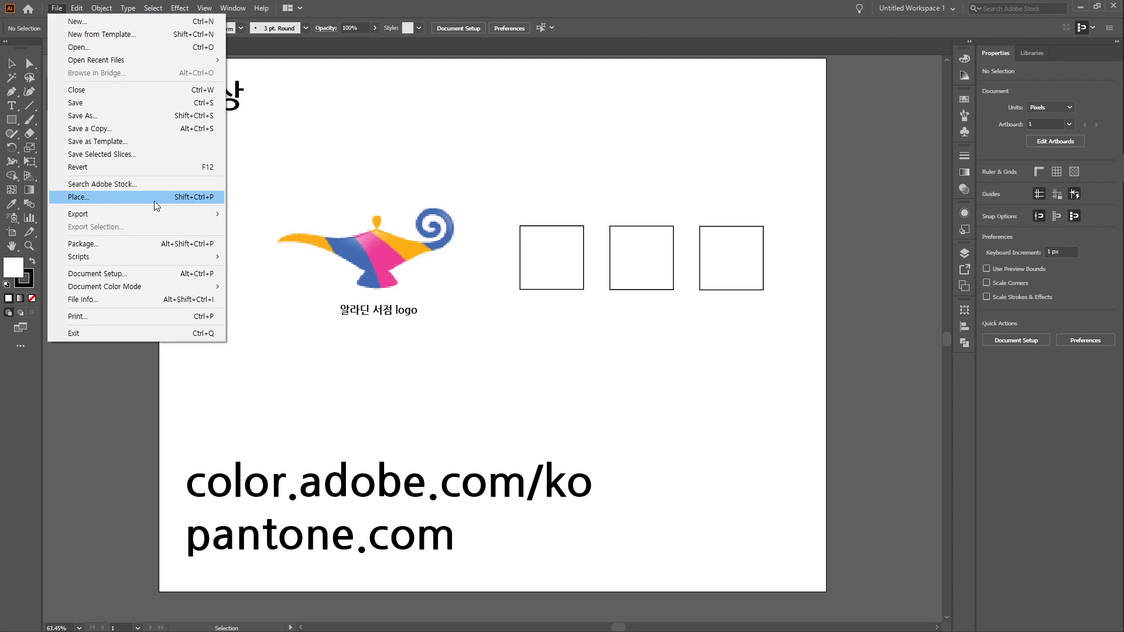
{"action": "left_click", "coordinate": [364, 261]}
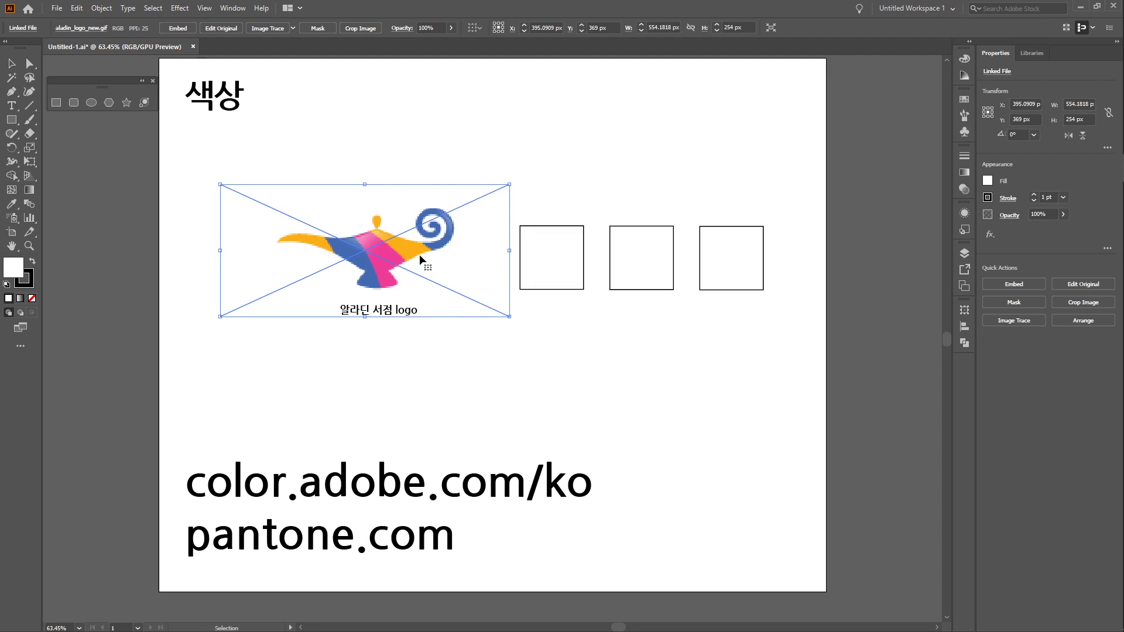
{"action": "left_click", "coordinate": [433, 151]}
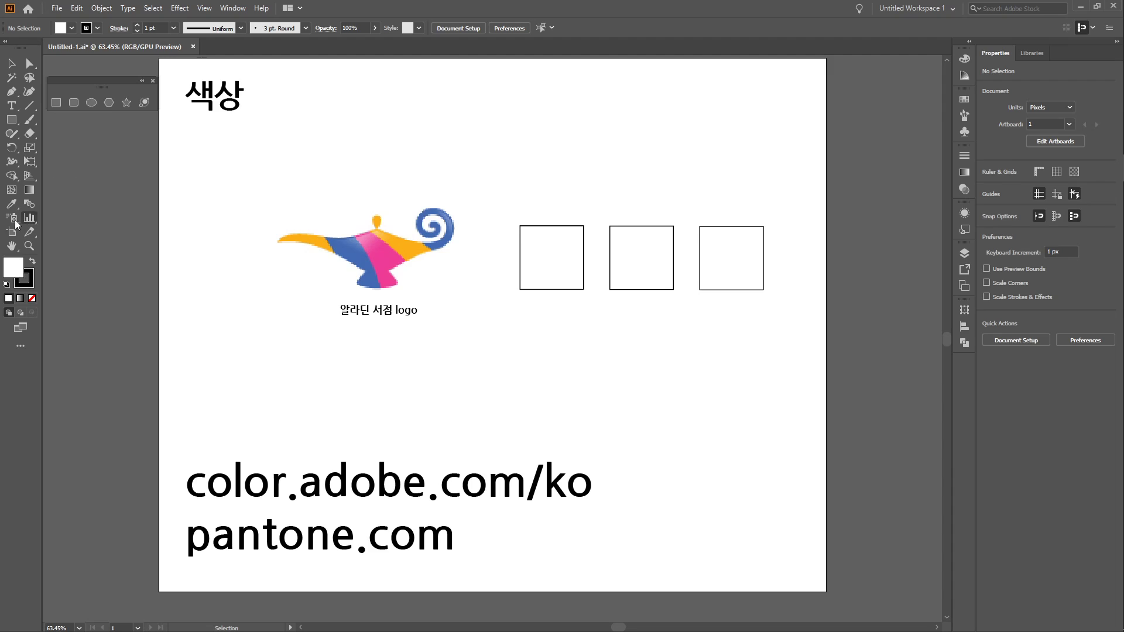
{"action": "left_click", "coordinate": [11, 205]}
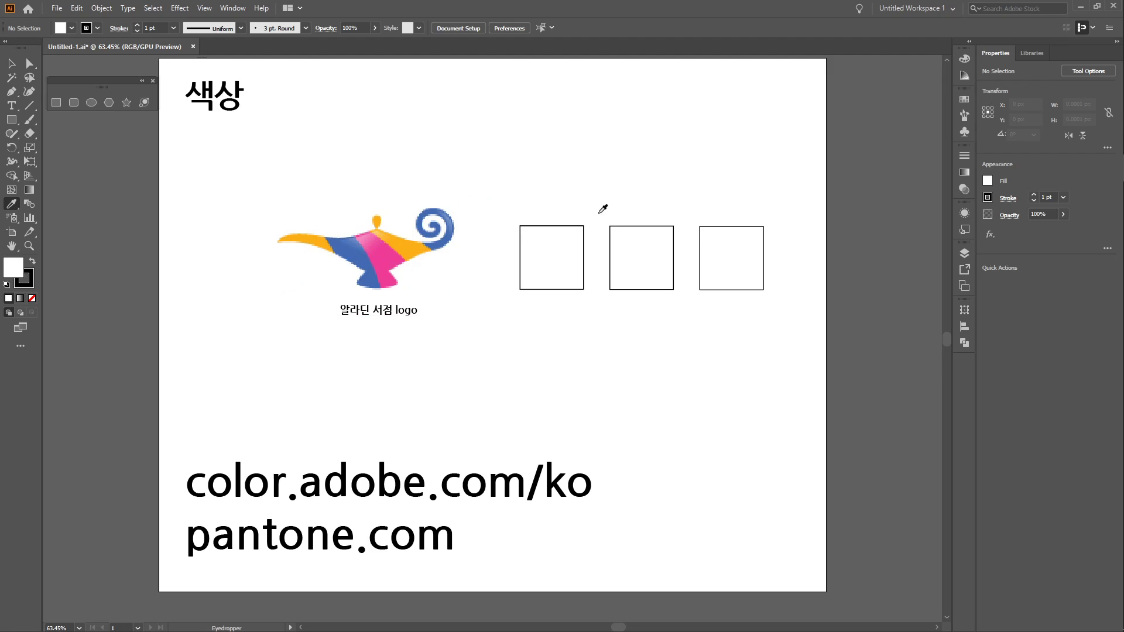
{"action": "key", "text": "ctrl"}
{"action": "left_click", "coordinate": [11, 162]}
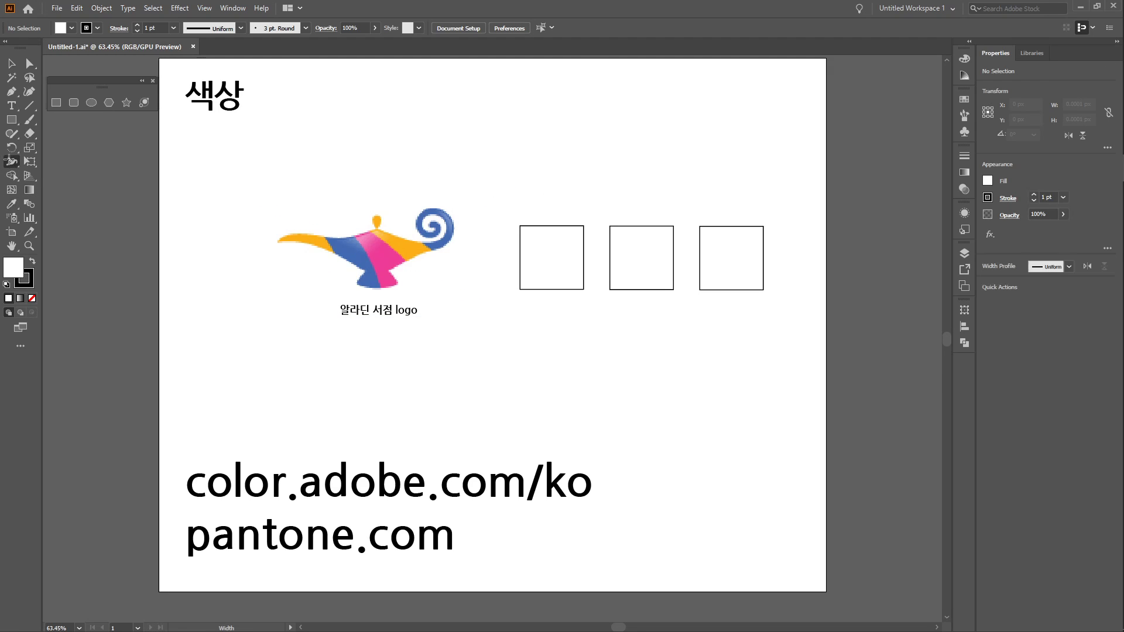
{"action": "left_click", "coordinate": [12, 148]}
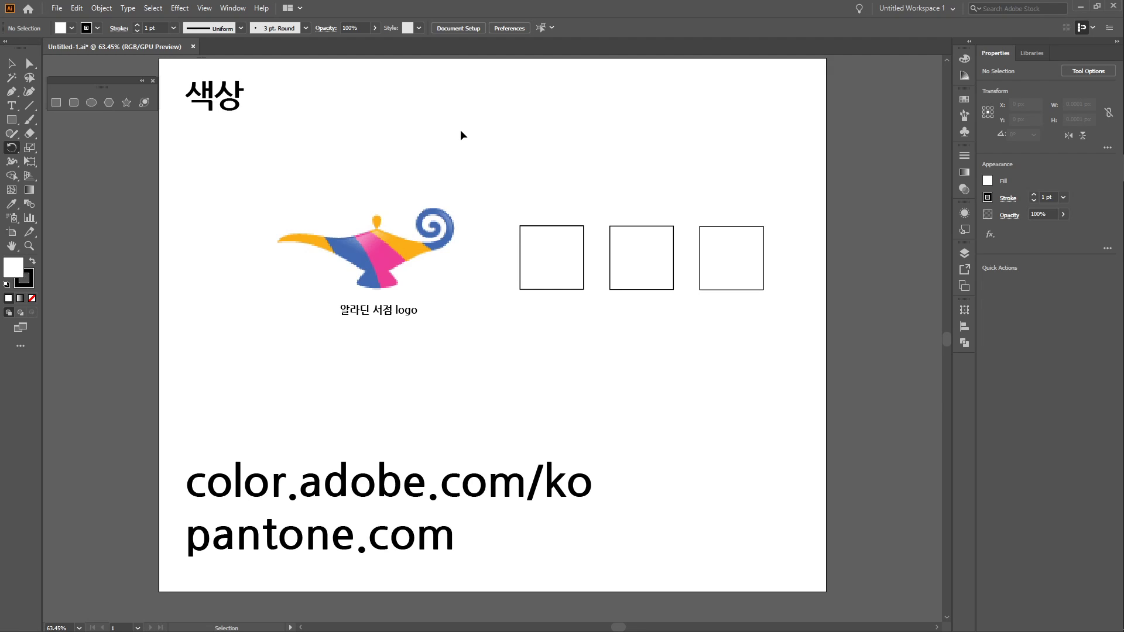
{"action": "left_click", "coordinate": [11, 204]}
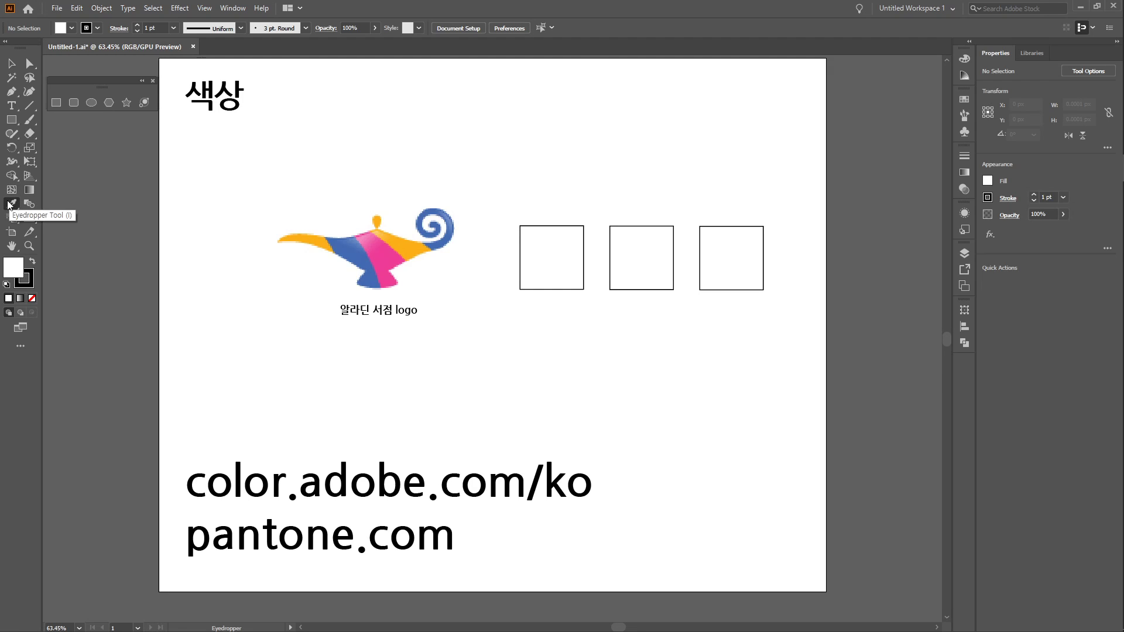
{"action": "left_click", "coordinate": [13, 65]}
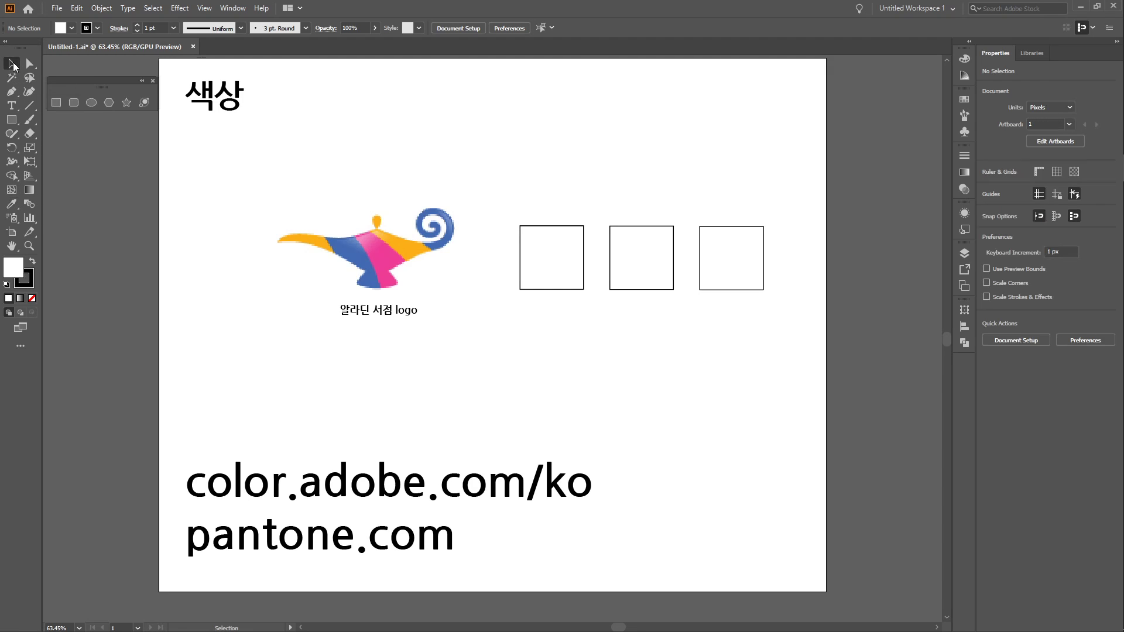
Fill the first empty square with the orange-yellow sampled from the lamp logo's spout using the Eyedropper.
{"action": "left_click", "coordinate": [13, 203]}
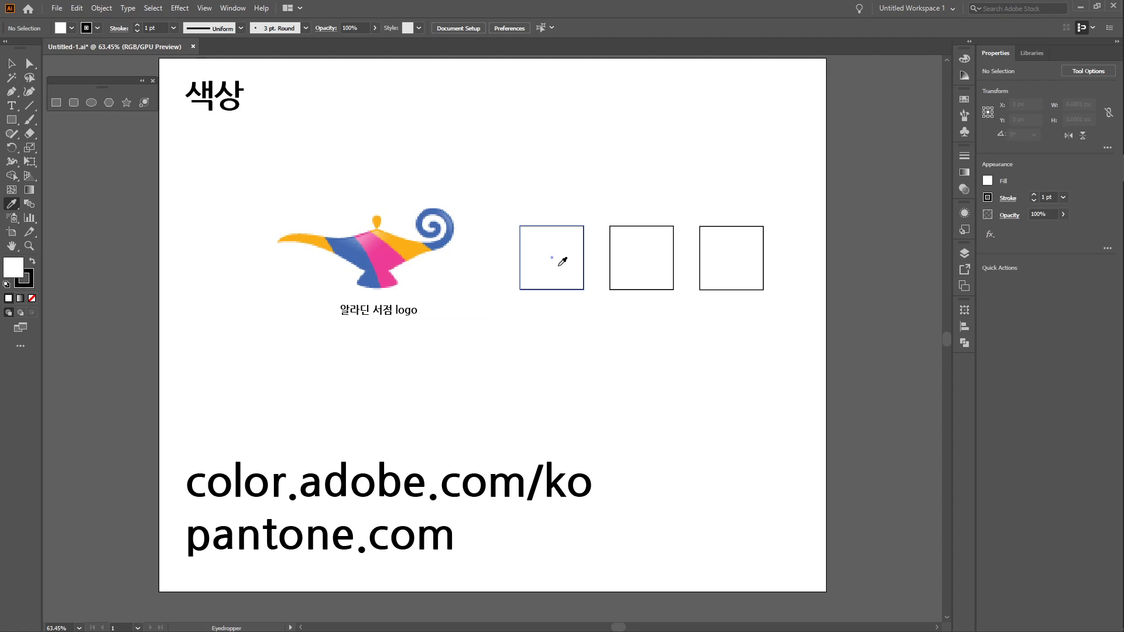
{"action": "key", "text": "ctrl"}
{"action": "left_click", "coordinate": [561, 258], "text": "ctrl"}
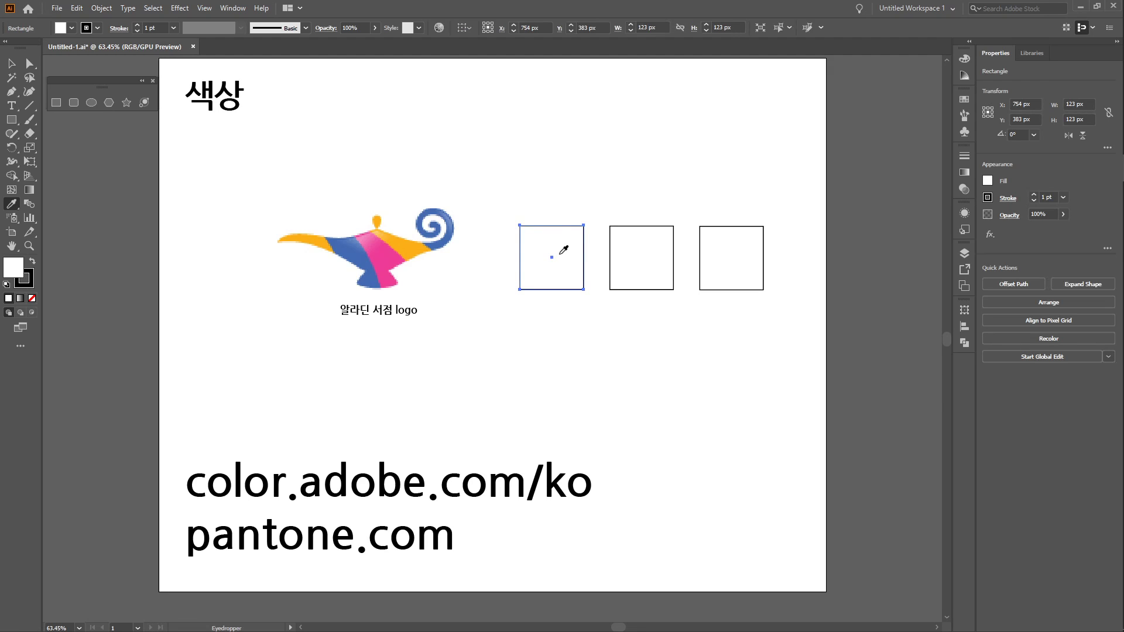
{"action": "key", "text": "ctrl"}
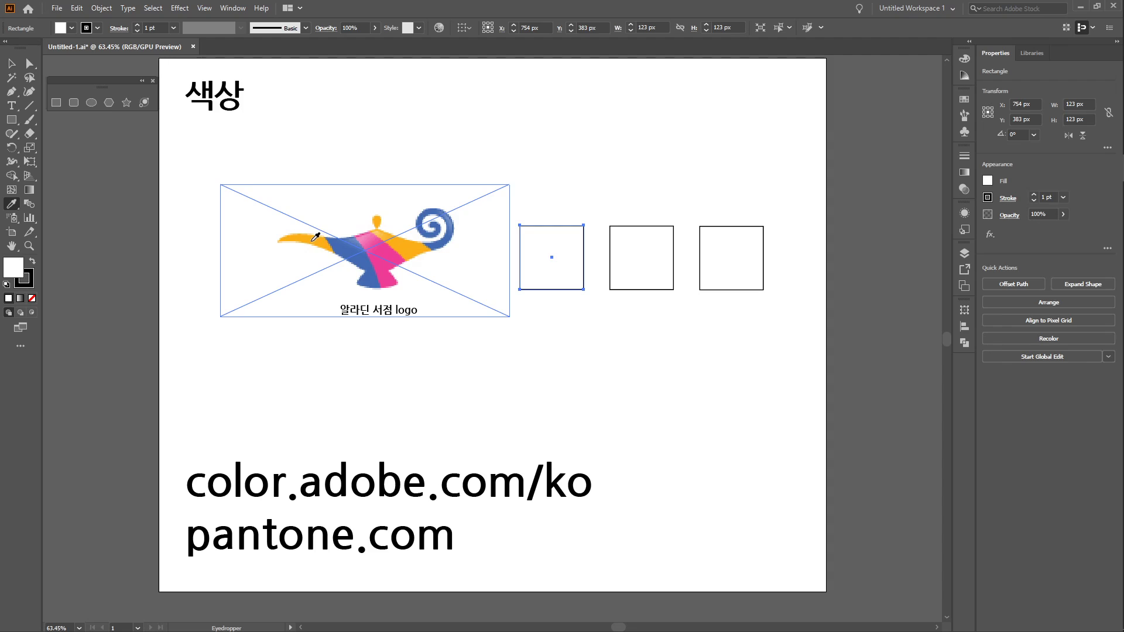
{"action": "left_click", "coordinate": [315, 237]}
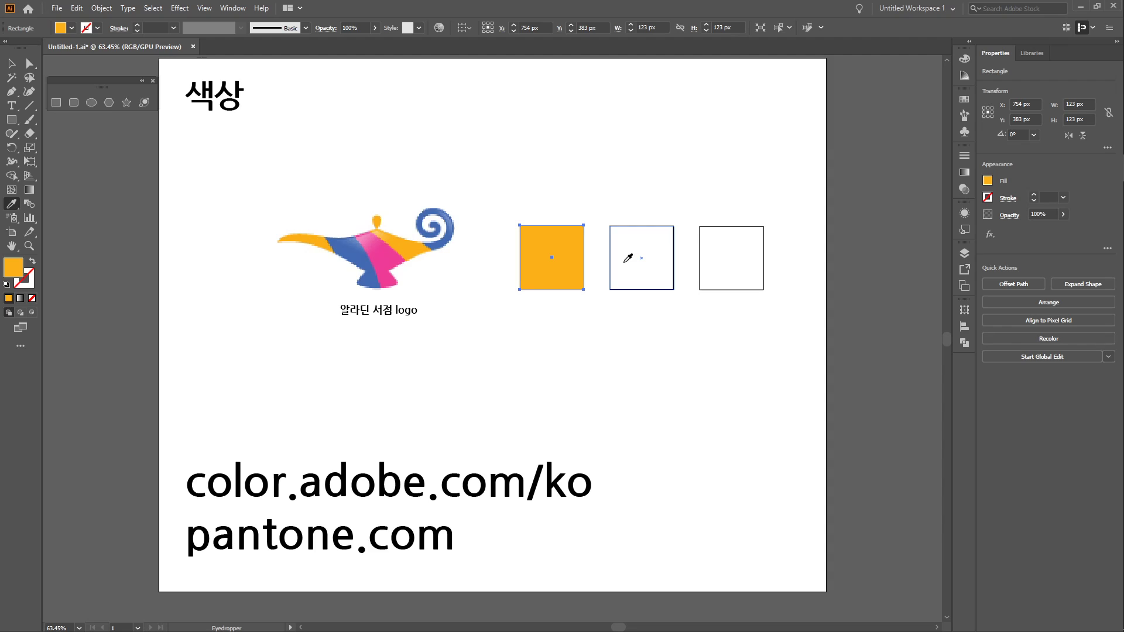
Fill the middle square with the blue sampled from the lamp logo's body using the Eyedropper.
{"action": "key", "text": "ctrl"}
{"action": "left_click", "coordinate": [630, 250], "text": "ctrl"}
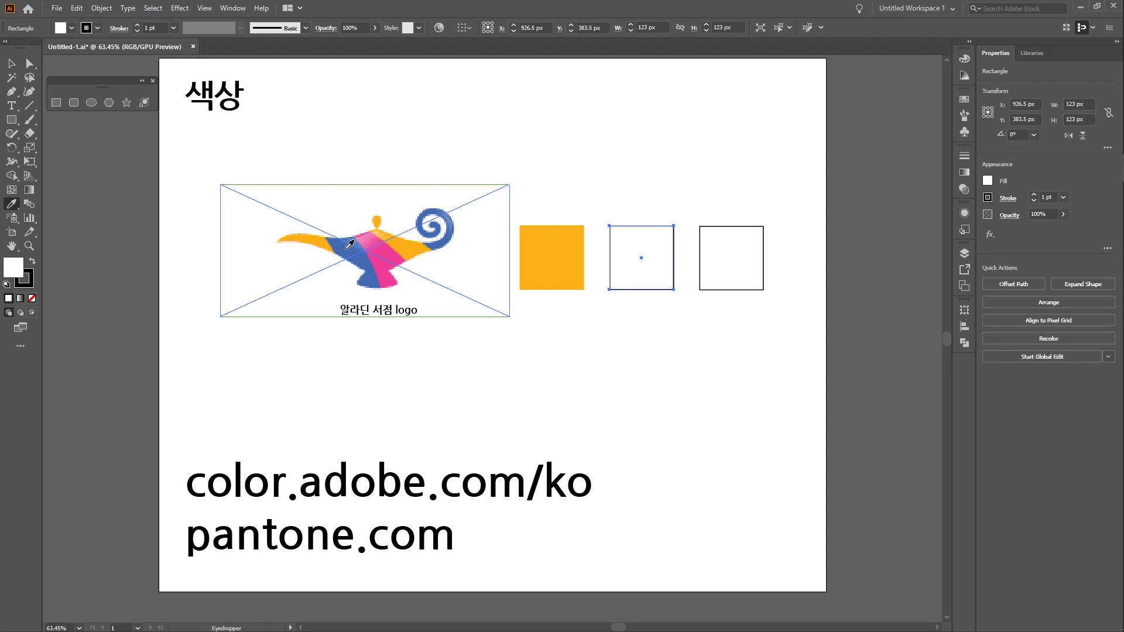
{"action": "left_click", "coordinate": [346, 248]}
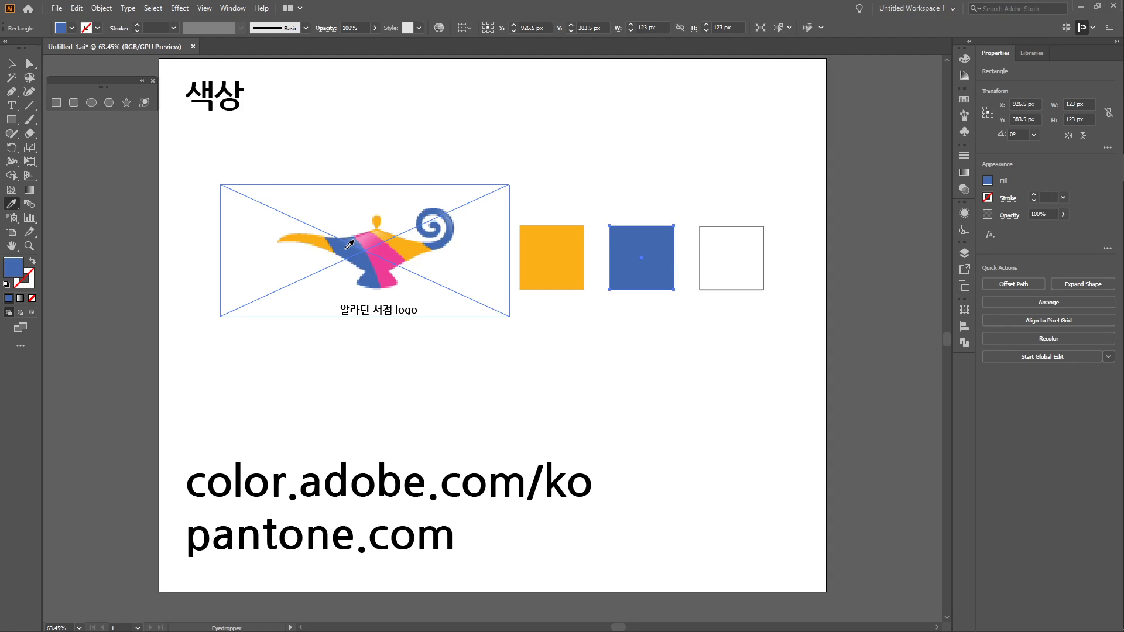
Fill the third square with the pink sampled from the lamp logo, deselect it and return to the Selection tool.
{"action": "key", "text": "ctrl"}
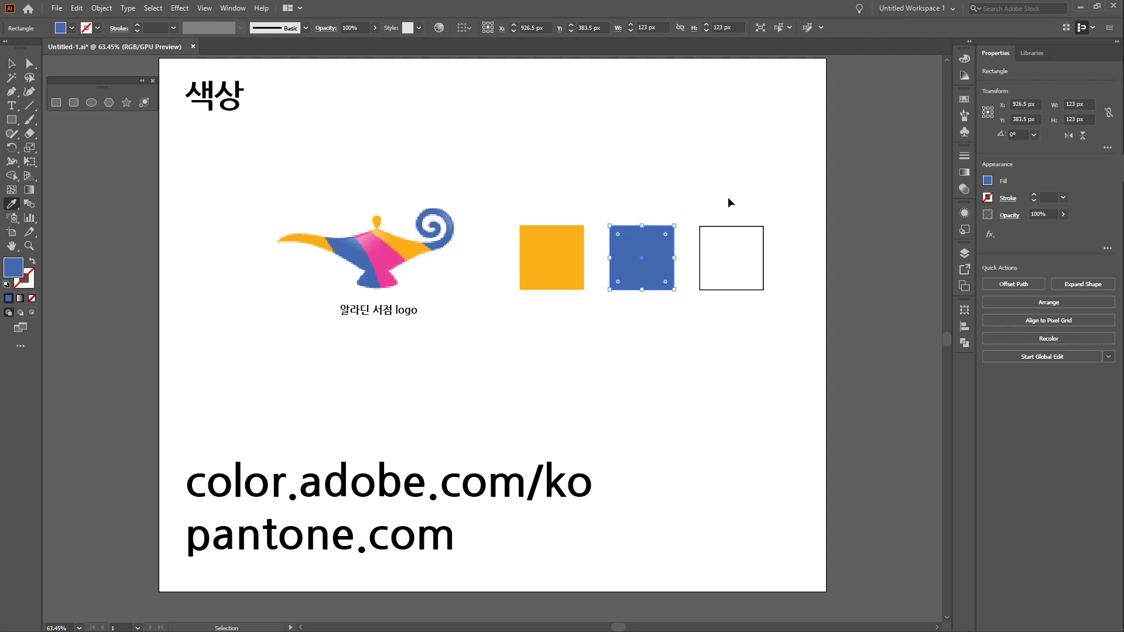
{"action": "left_click", "coordinate": [742, 269], "text": "ctrl"}
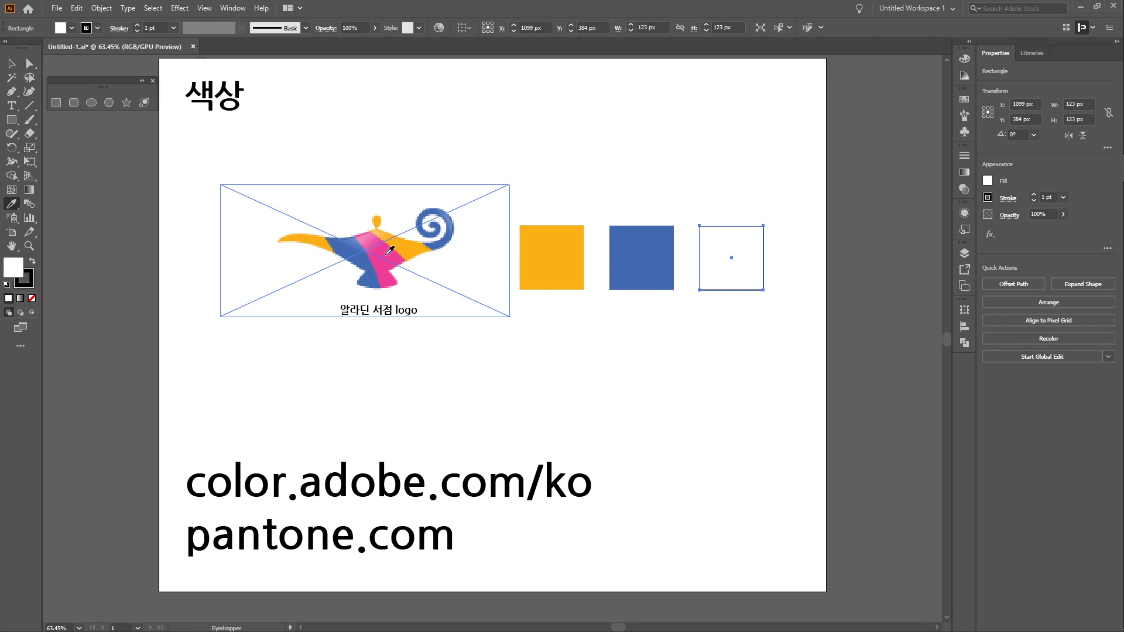
{"action": "left_click", "coordinate": [387, 254]}
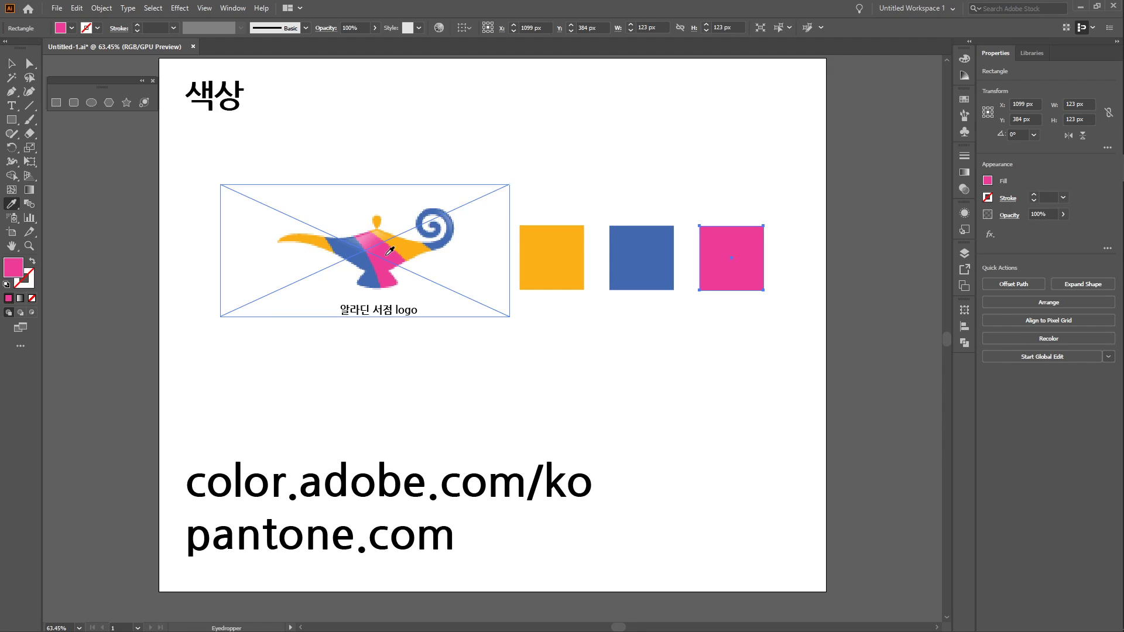
{"action": "left_click", "coordinate": [743, 175], "text": "ctrl"}
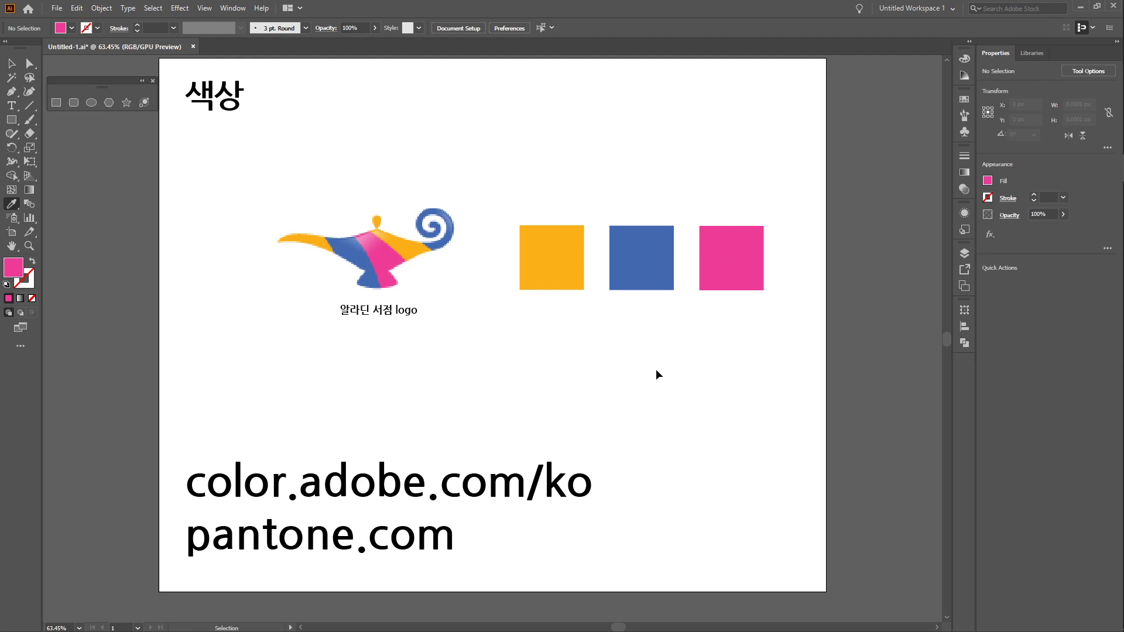
{"action": "key", "text": "v"}
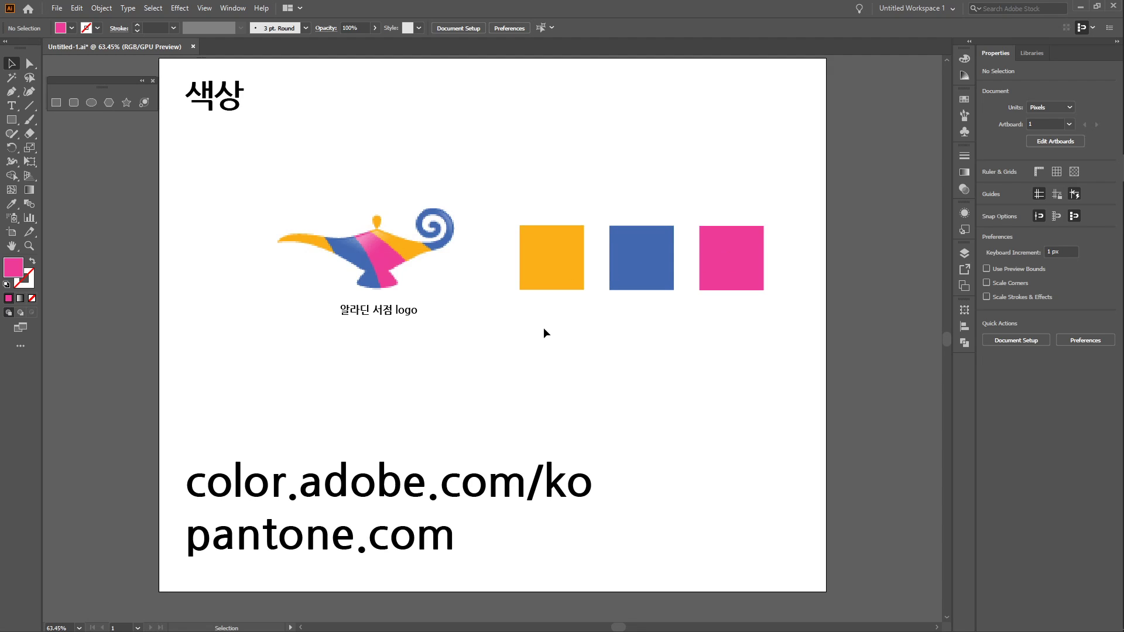
{"action": "mouse_move", "coordinate": [513, 172]}
{"action": "left_mouse_down"}
{"action": "mouse_move", "coordinate": [522, 187]}
{"action": "mouse_move", "coordinate": [533, 181]}
{"action": "left_mouse_up"}
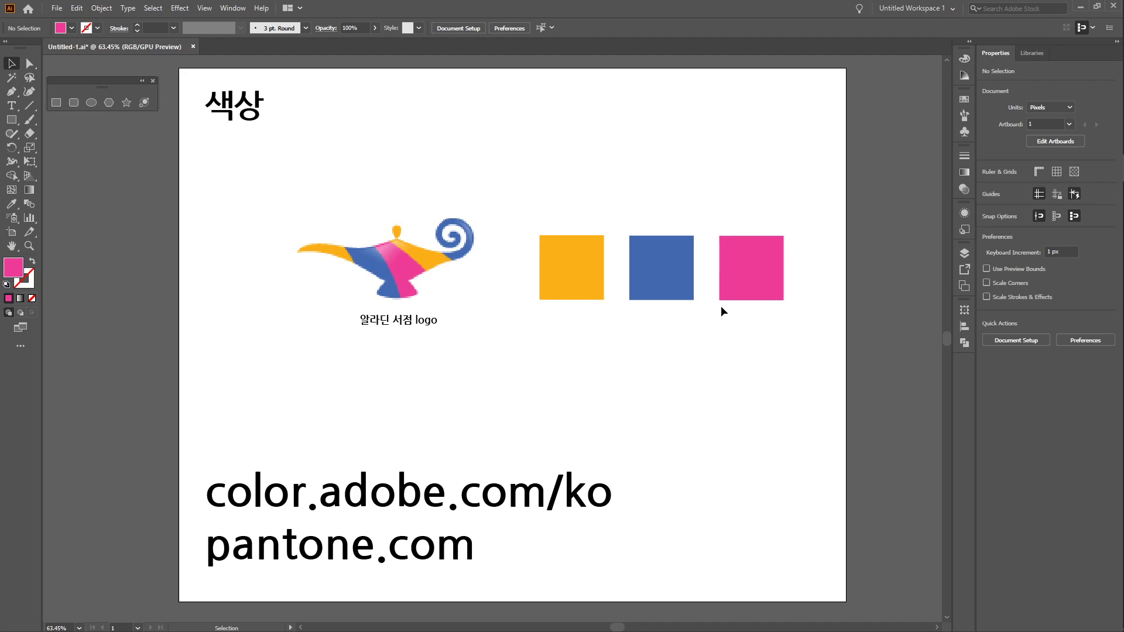
{"action": "left_click_drag", "start_coordinate": [777, 357], "coordinate": [572, 271]}
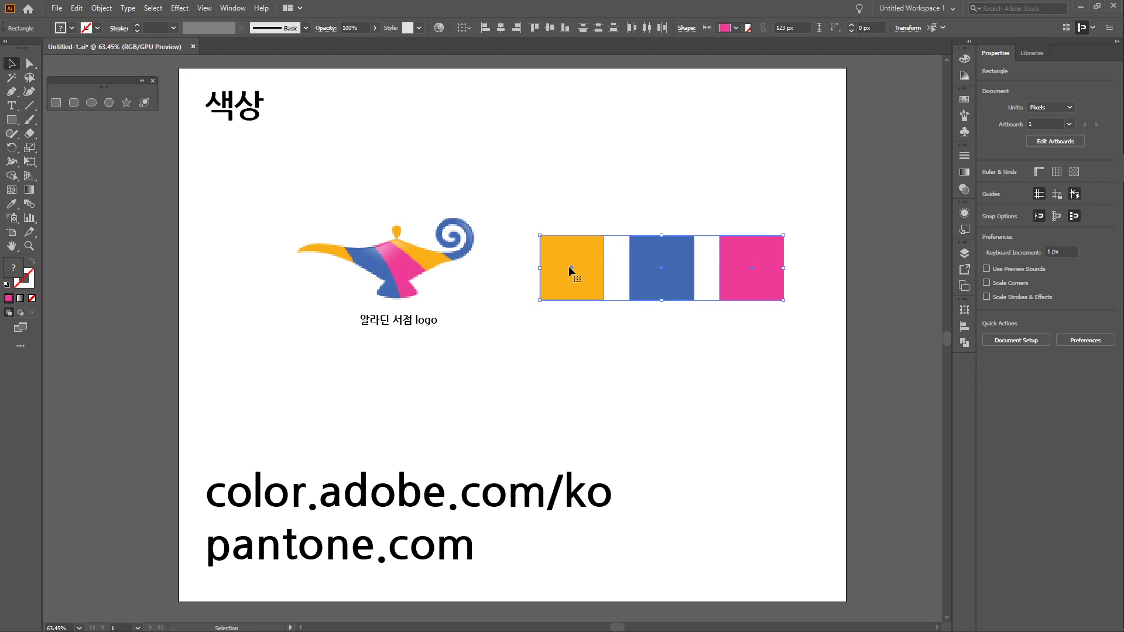
{"action": "left_click", "coordinate": [831, 179]}
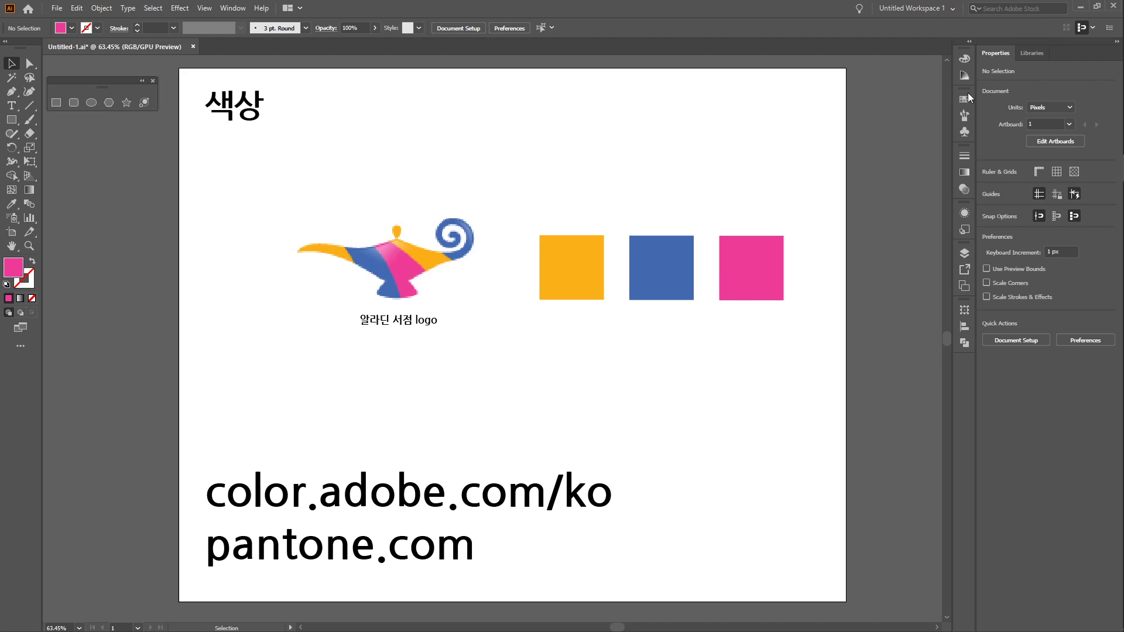
Create a new empty colour group in the document's swatches and make it the active group.
{"action": "left_click", "coordinate": [960, 98]}
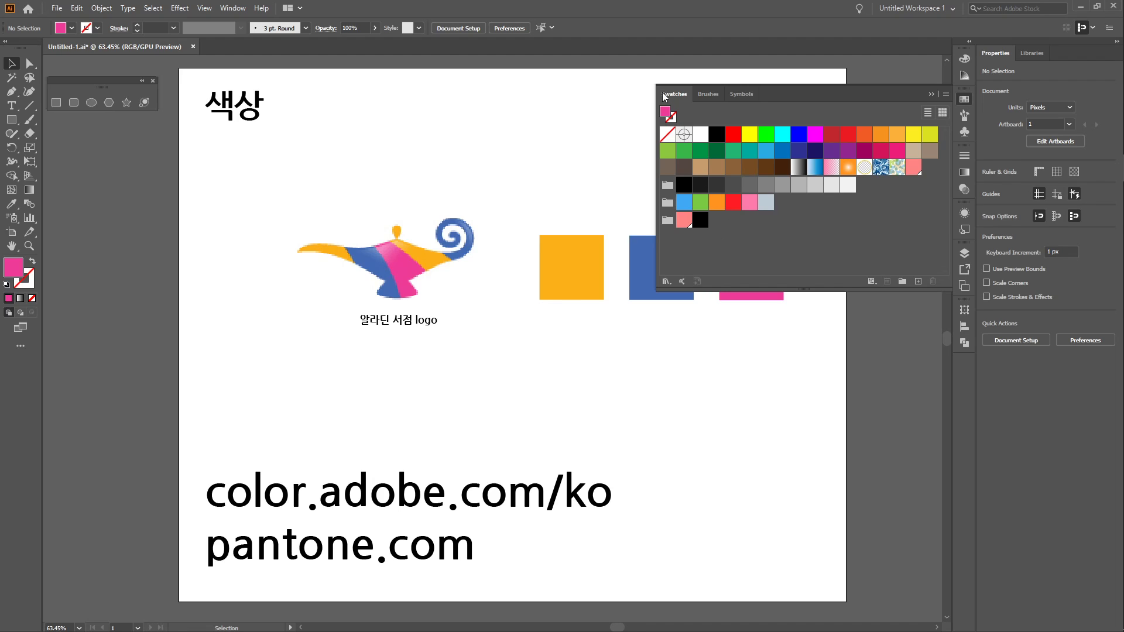
{"action": "left_click", "coordinate": [902, 281]}
{"action": "left_click", "coordinate": [528, 334]}
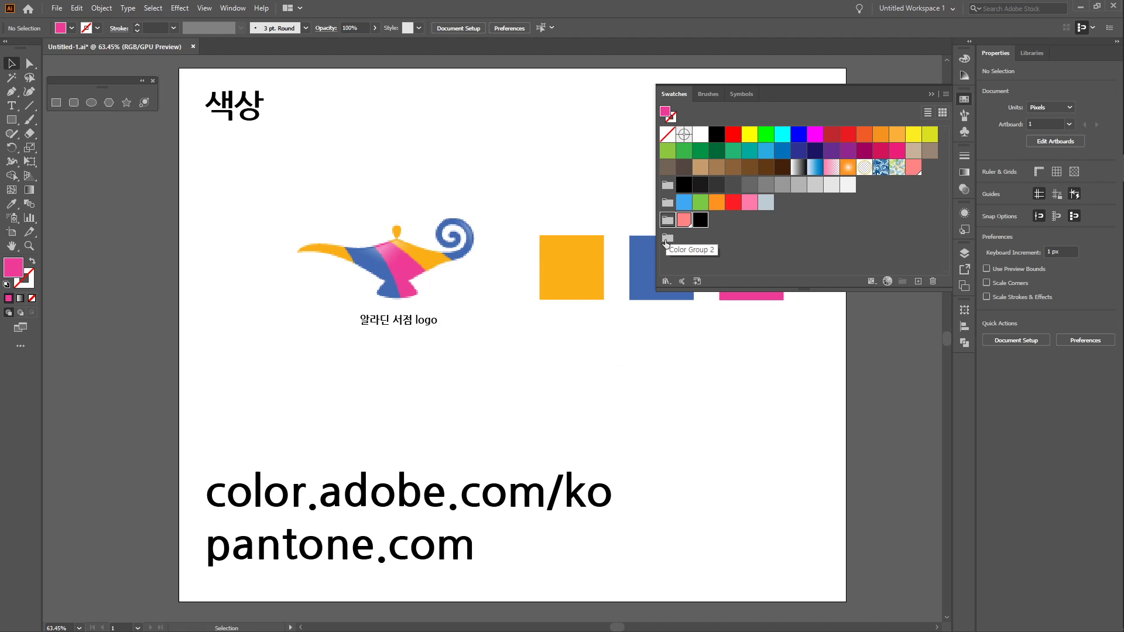
{"action": "left_click", "coordinate": [667, 219]}
{"action": "left_click", "coordinate": [667, 238]}
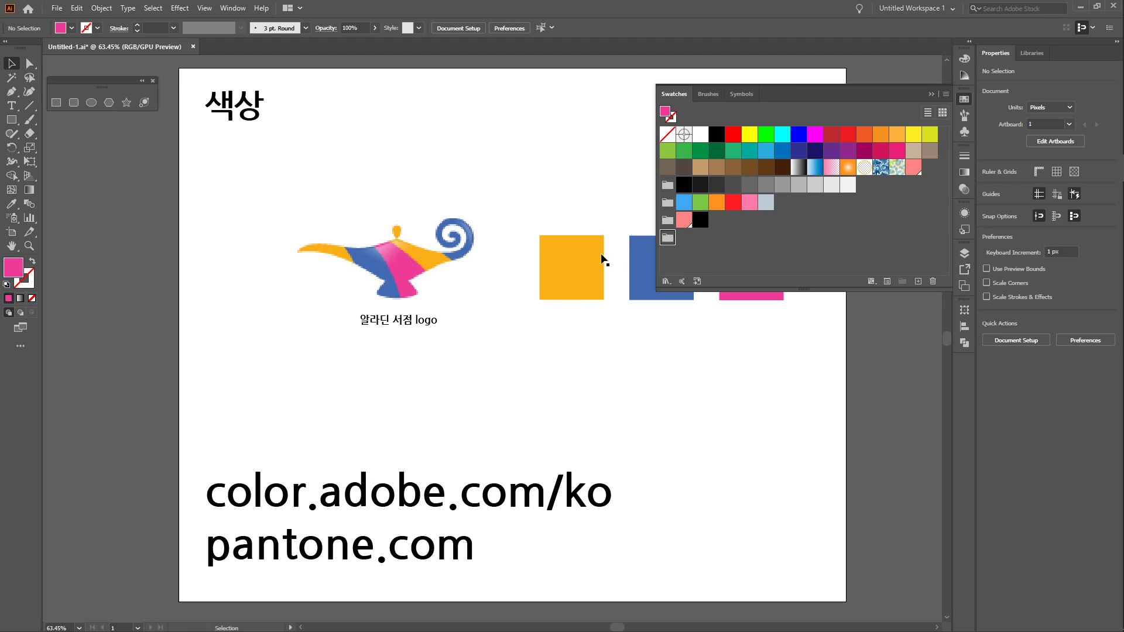
Add the first square's orange fill to the new colour group as a global process swatch, R=251 G=176 B=24.
{"action": "left_click", "coordinate": [600, 257]}
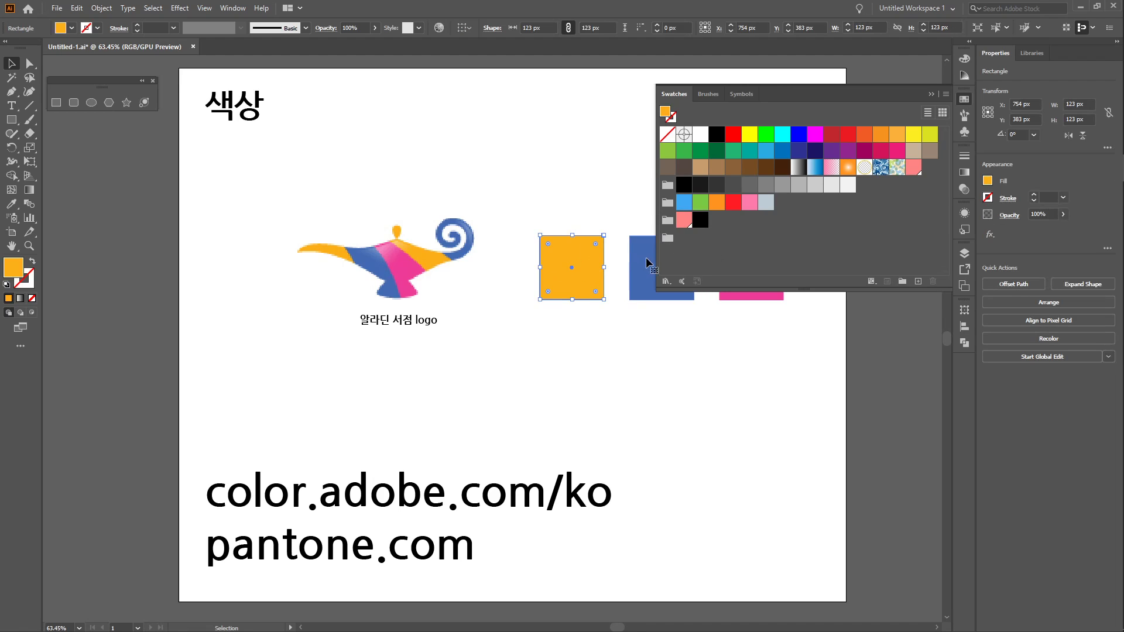
{"action": "left_click", "coordinate": [667, 239]}
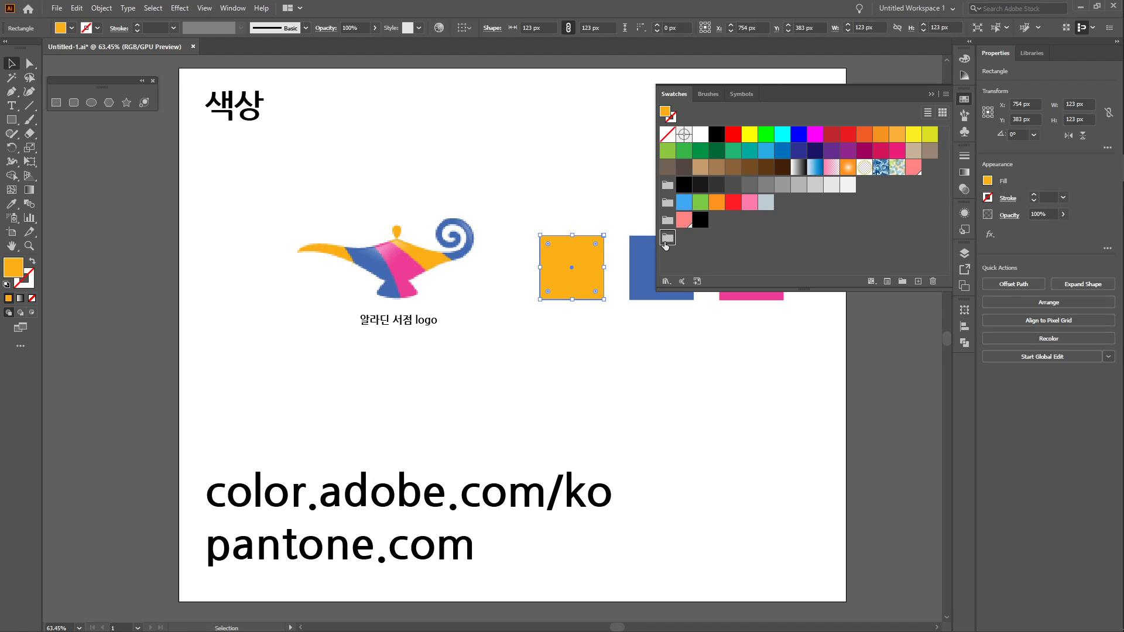
{"action": "left_click", "coordinate": [918, 281]}
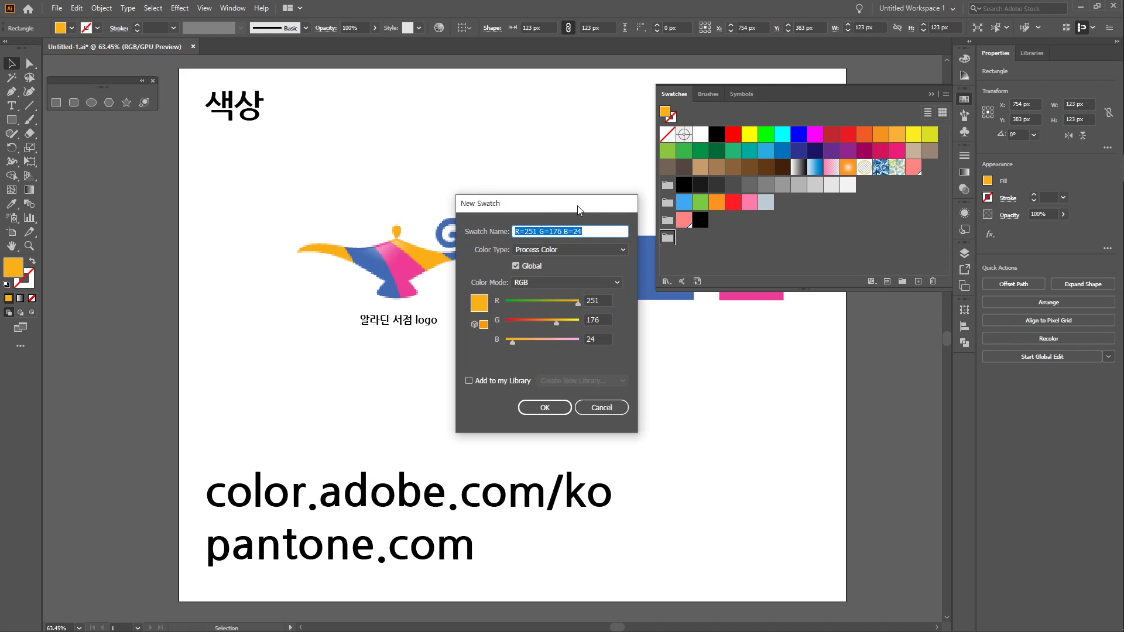
{"action": "left_click_drag", "start_coordinate": [578, 207], "coordinate": [476, 154]}
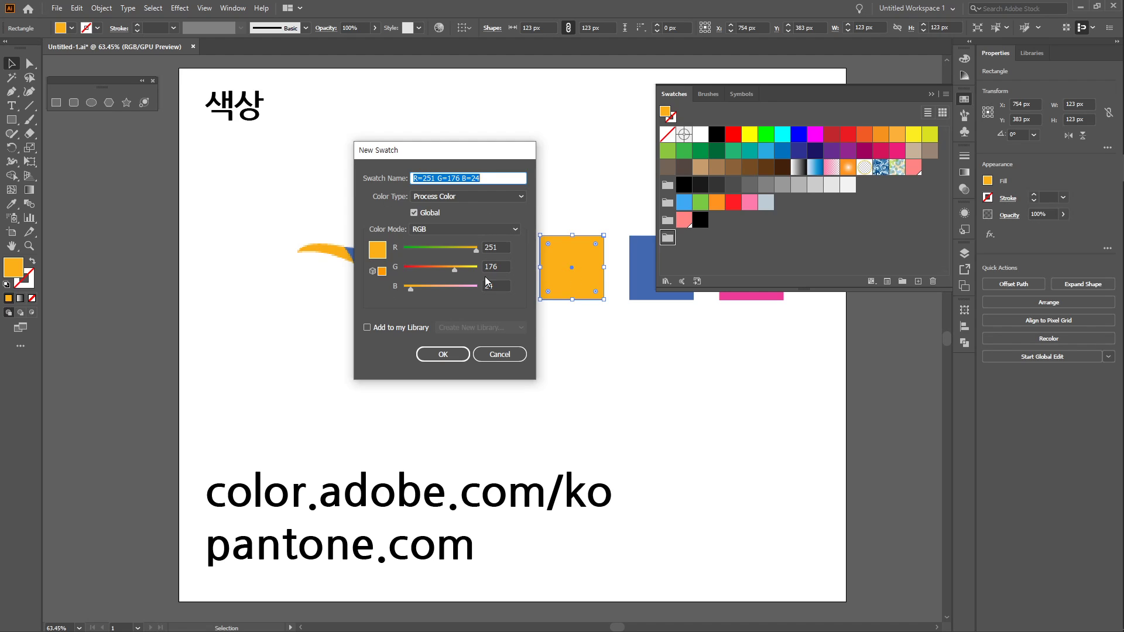
{"action": "left_click", "coordinate": [458, 359]}
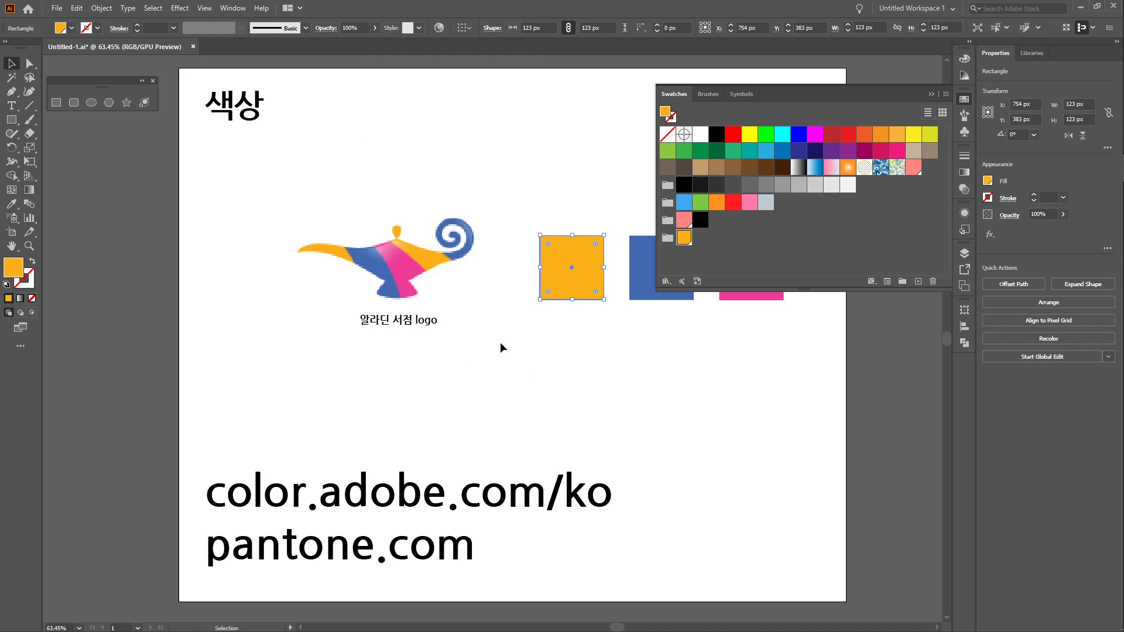
Add the middle square's blue fill to the new colour group as a global process swatch, R=67 G=105 B=177.
{"action": "left_click", "coordinate": [638, 275]}
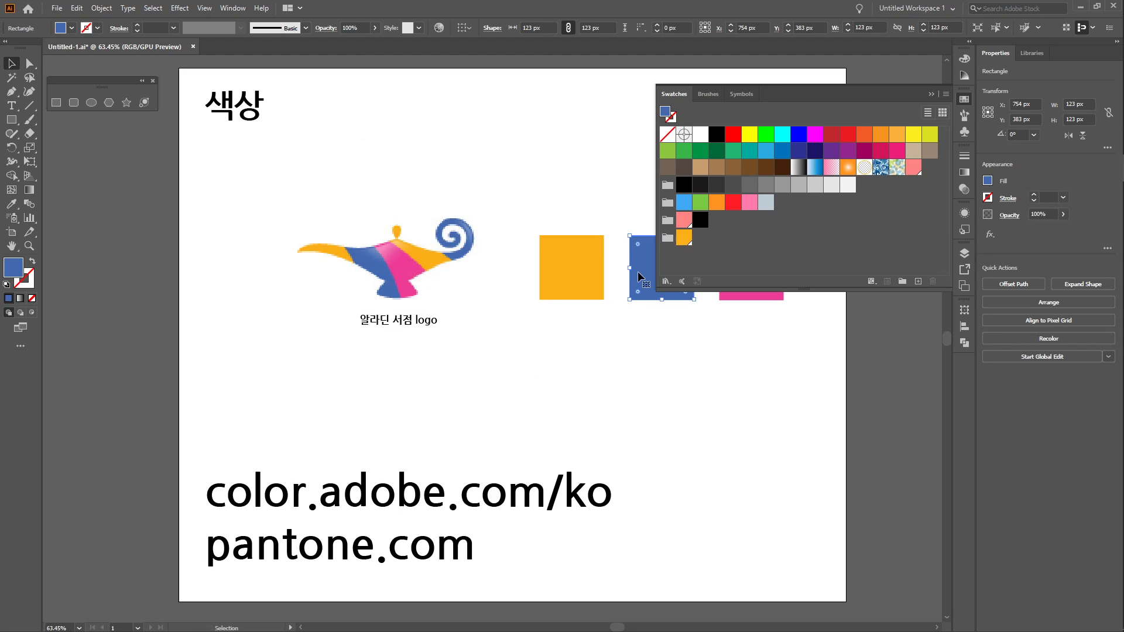
{"action": "left_click", "coordinate": [667, 238]}
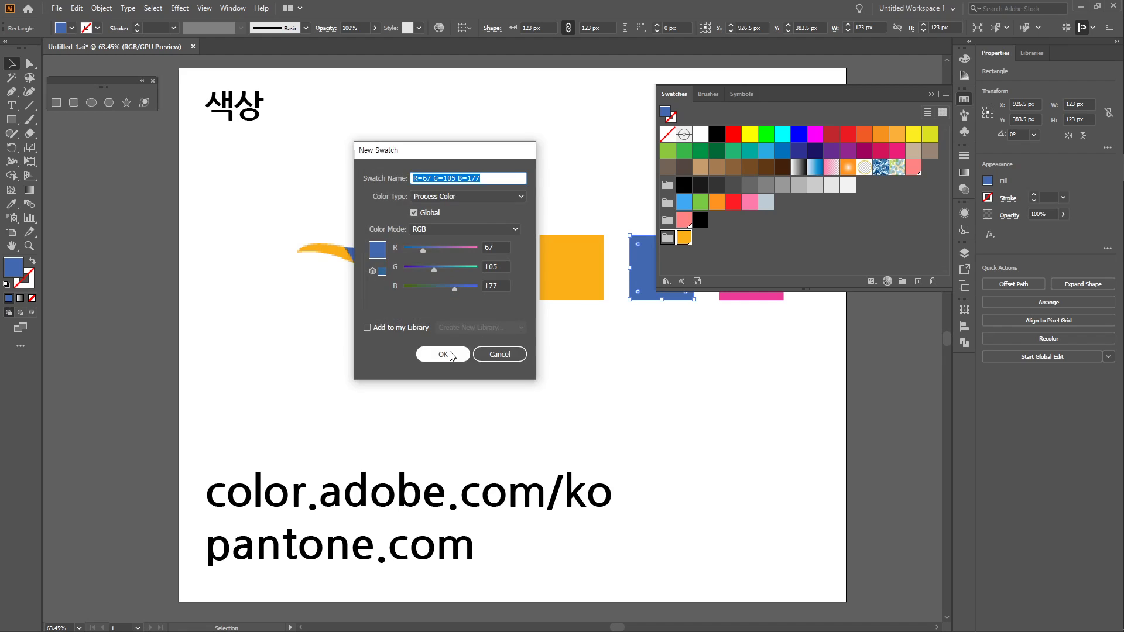
{"action": "left_click", "coordinate": [444, 354]}
Add the third square's pink fill to the same colour group as a global process swatch, R=238 G=60 B=151.
{"action": "left_click", "coordinate": [756, 298]}
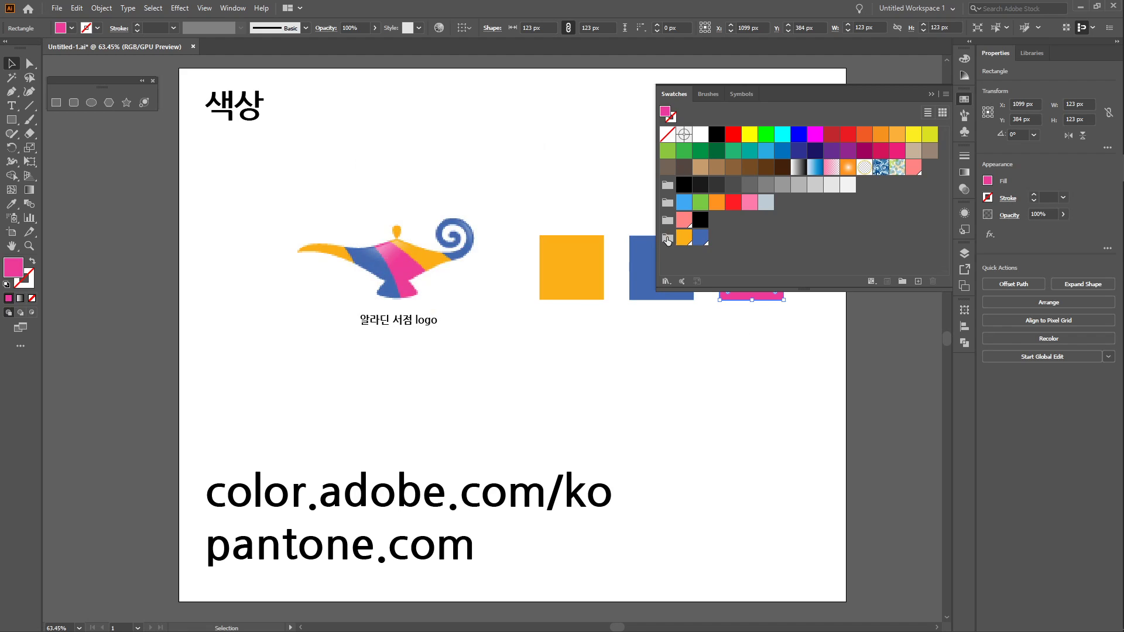
{"action": "left_click", "coordinate": [917, 281]}
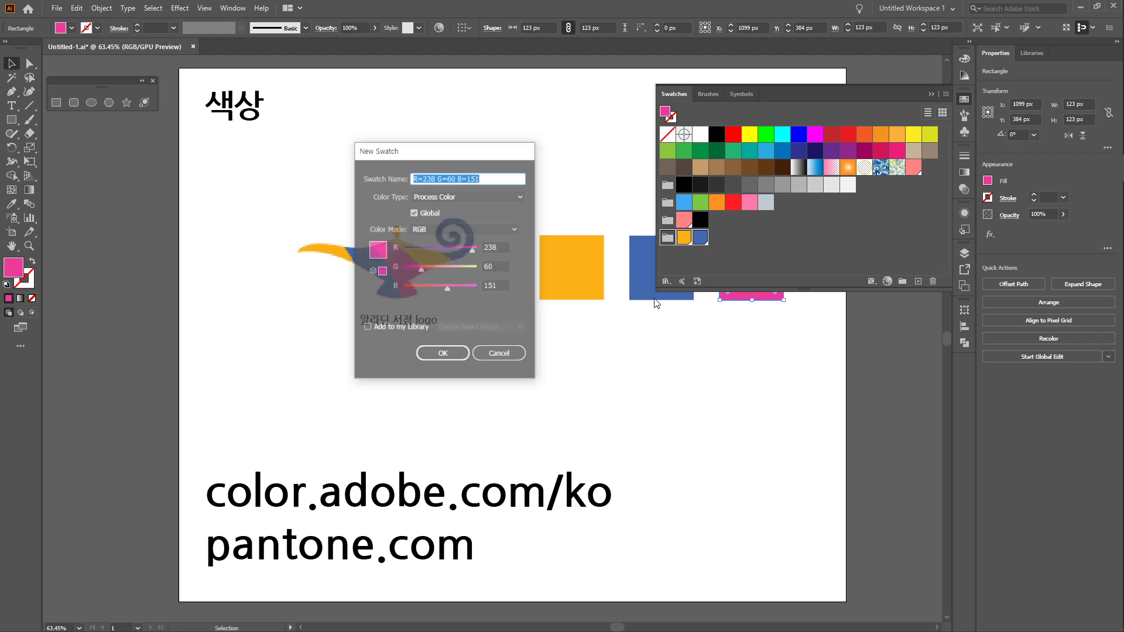
{"action": "left_click", "coordinate": [443, 354]}
{"action": "left_click", "coordinate": [745, 258]}
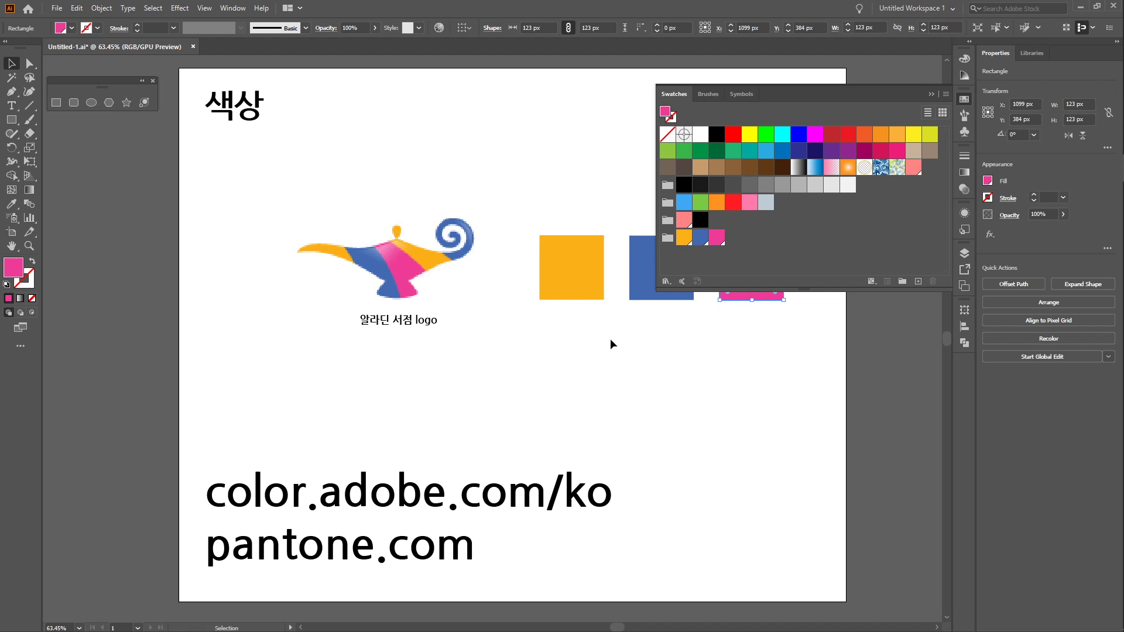
Delete the orange, blue and pink squares from the artboard and put the swatches away.
{"action": "left_click_drag", "start_coordinate": [570, 346], "coordinate": [781, 278]}
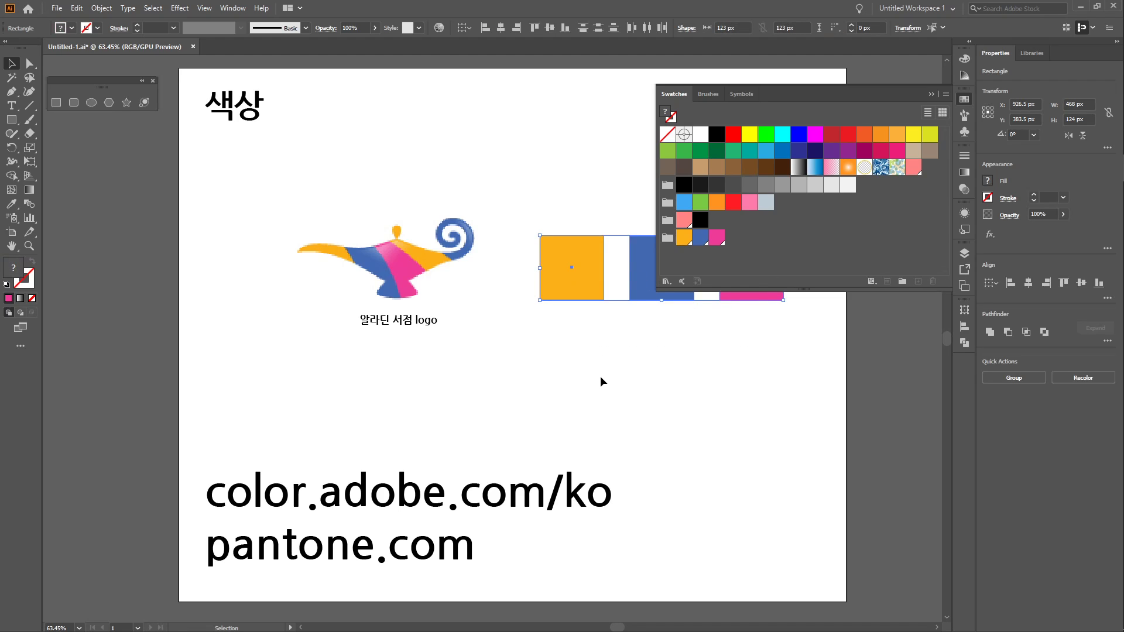
{"action": "key", "text": "Delete"}
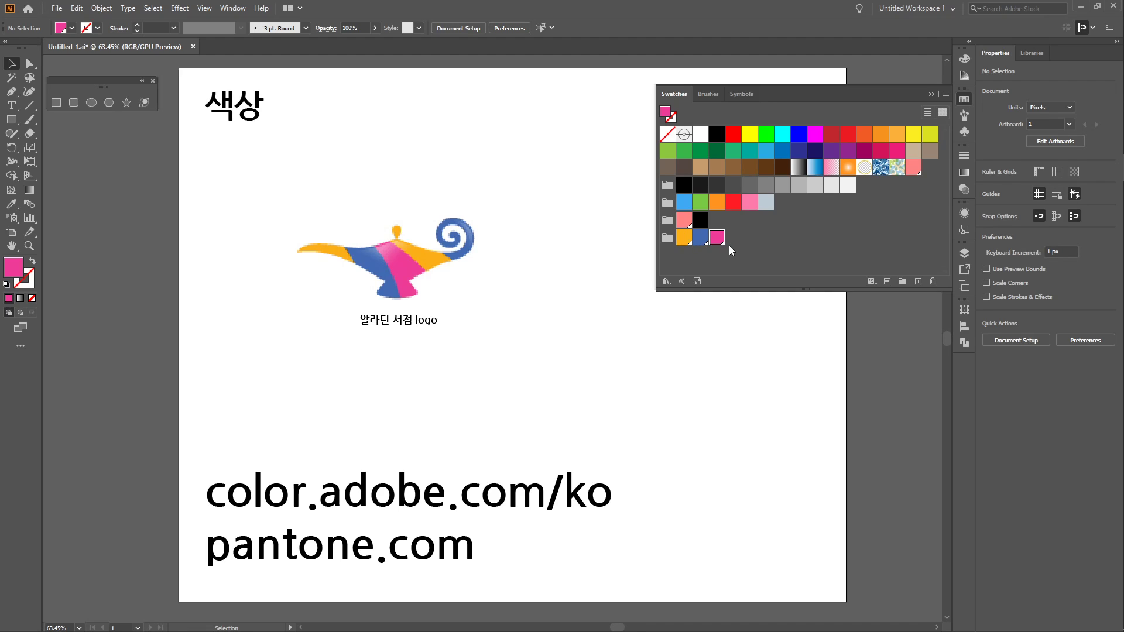
{"action": "left_click", "coordinate": [714, 260]}
{"action": "left_click", "coordinate": [963, 99]}
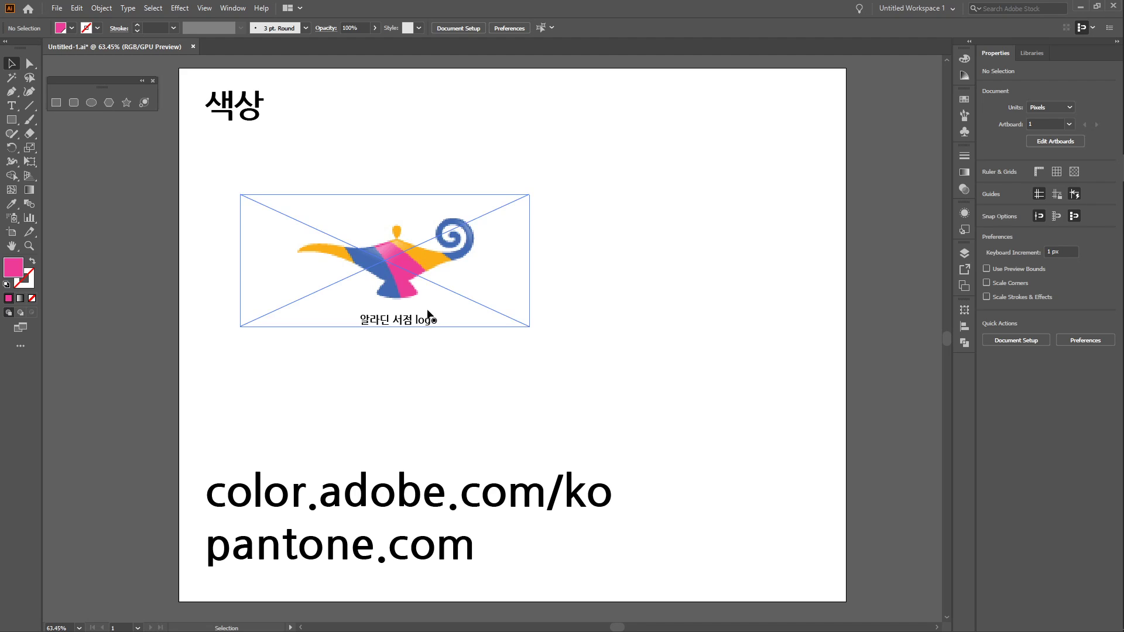
Duplicate the linked lamp logo image horizontally into the empty space beside the original and deselect the copy.
{"action": "left_click", "coordinate": [417, 276]}
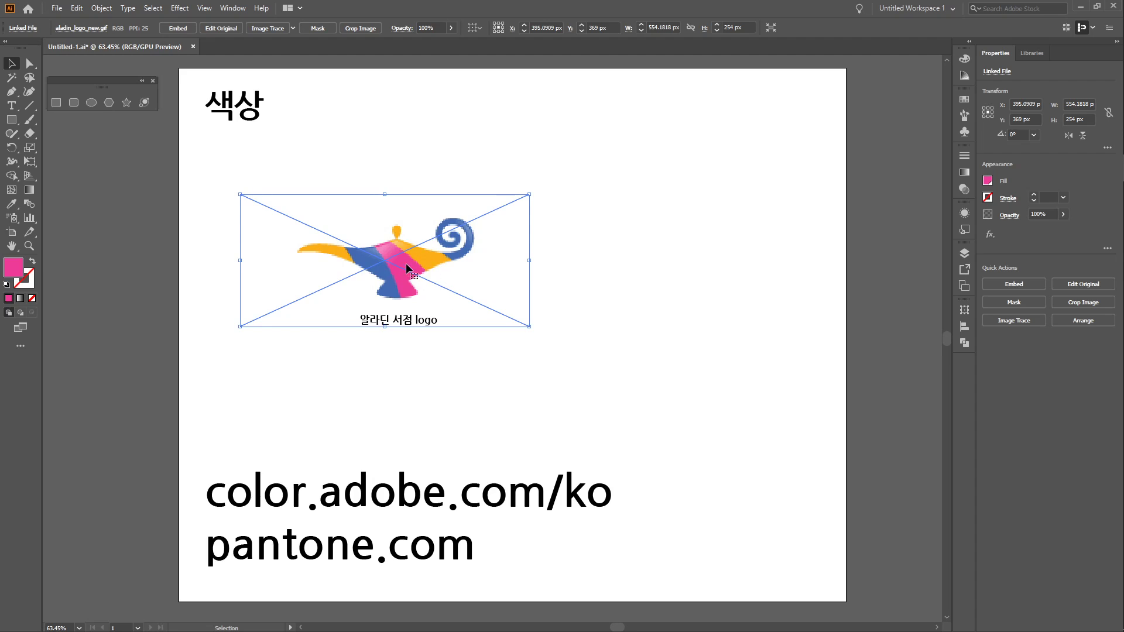
{"action": "left_click_drag", "start_coordinate": [408, 269], "coordinate": [701, 240]}
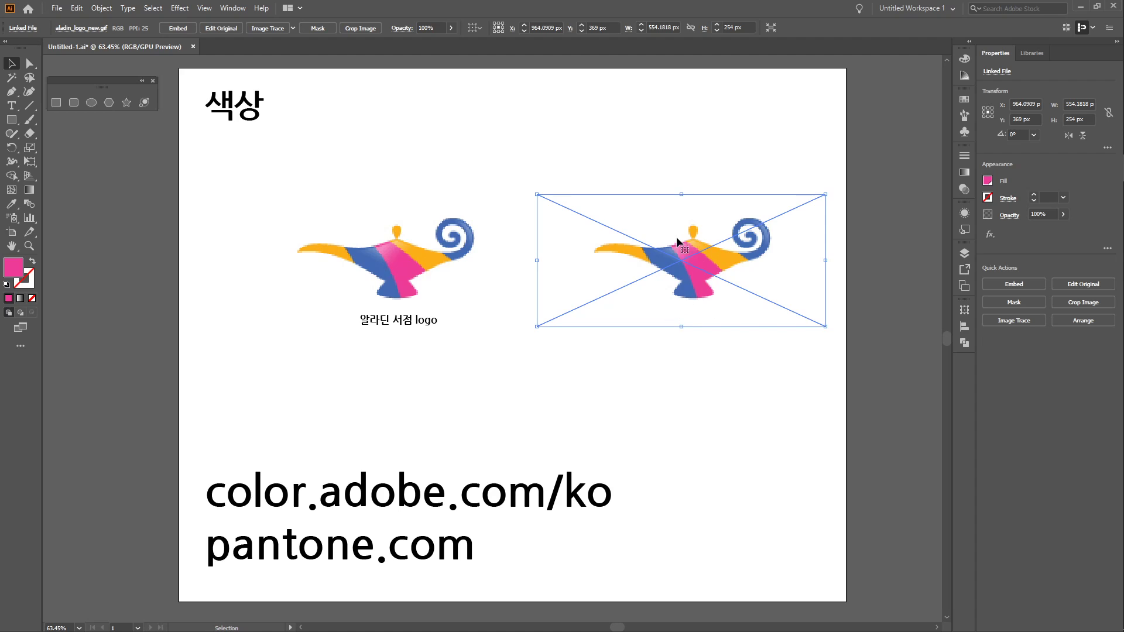
{"action": "left_click", "coordinate": [690, 377]}
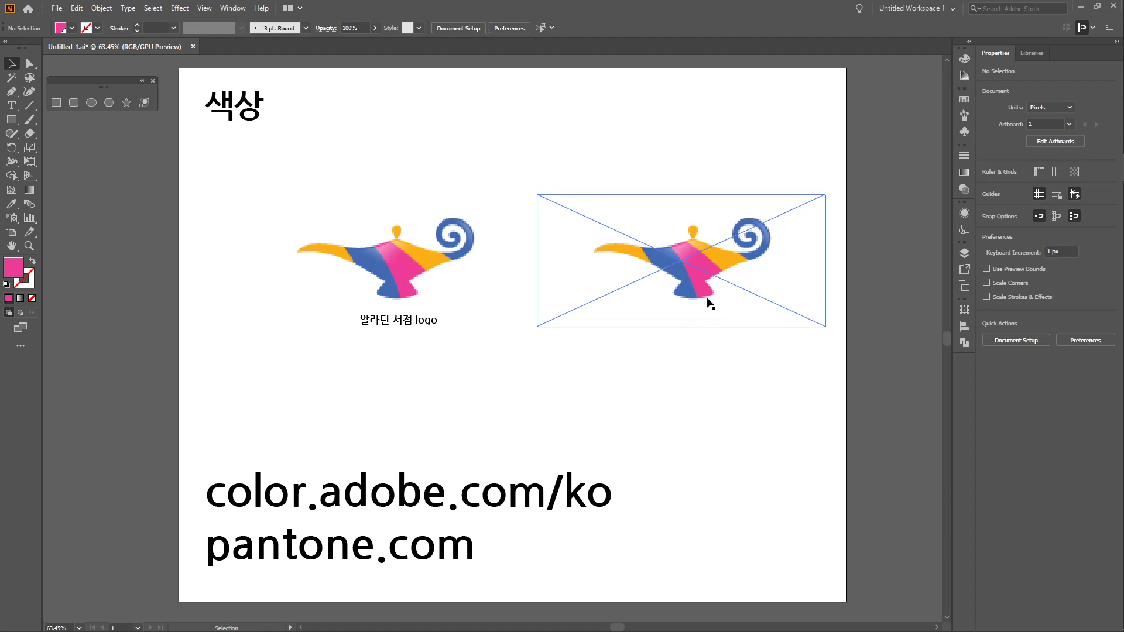
{"action": "left_click", "coordinate": [709, 271]}
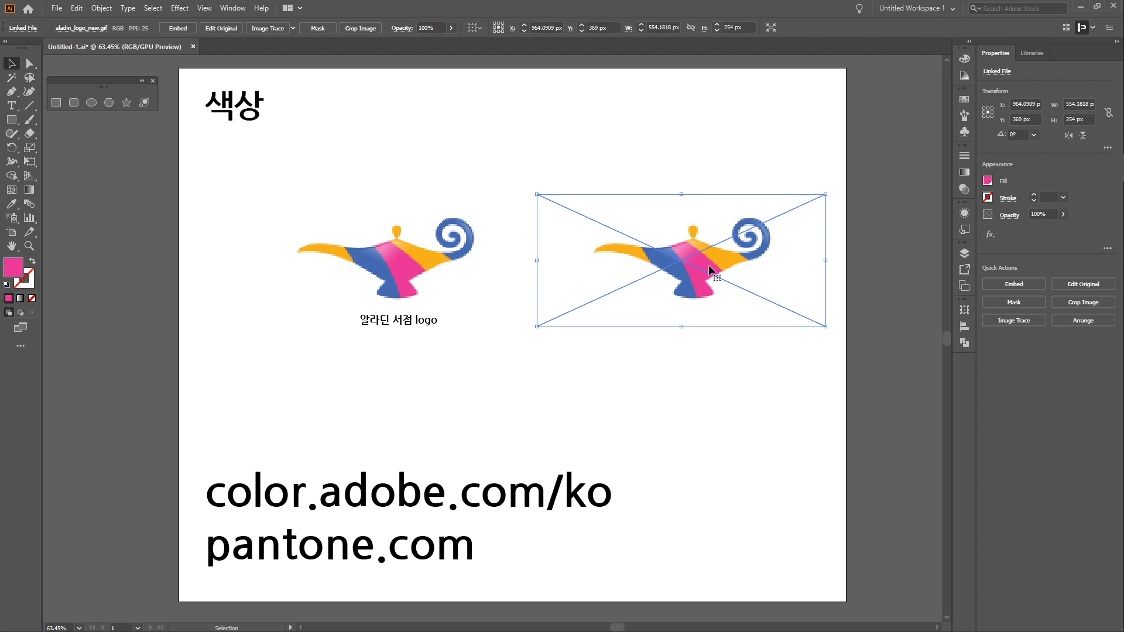
{"action": "left_click", "coordinate": [690, 391]}
{"action": "left_click", "coordinate": [708, 276]}
{"action": "left_click", "coordinate": [677, 160]}
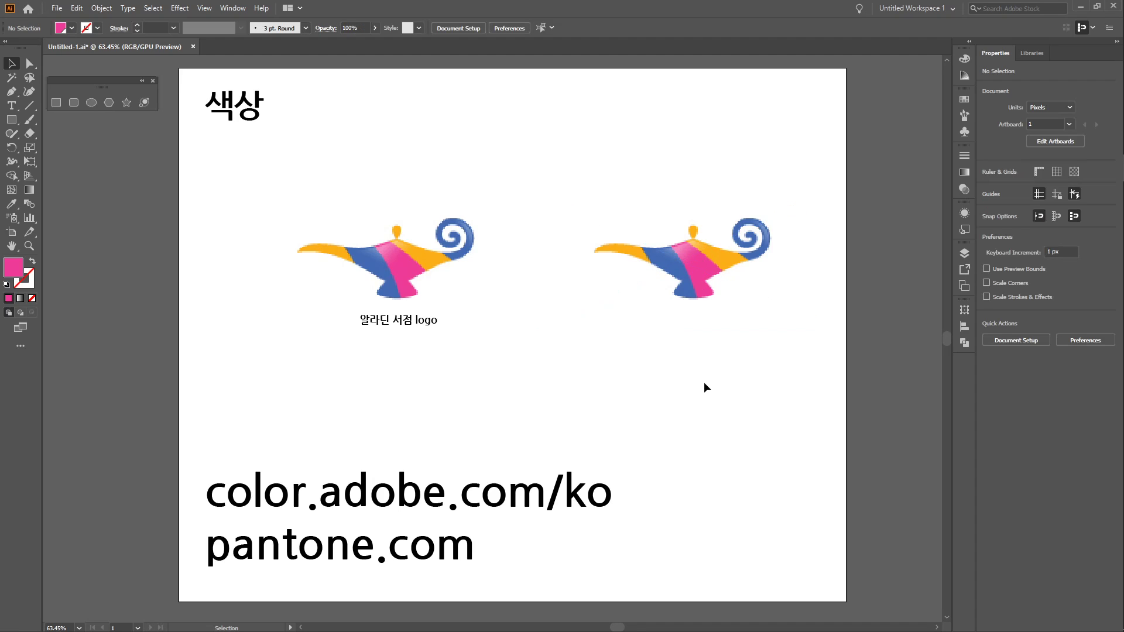
Run Image Trace with the default preset on the copied logo and open its detailed tracing settings beside it.
{"action": "left_click", "coordinate": [701, 310]}
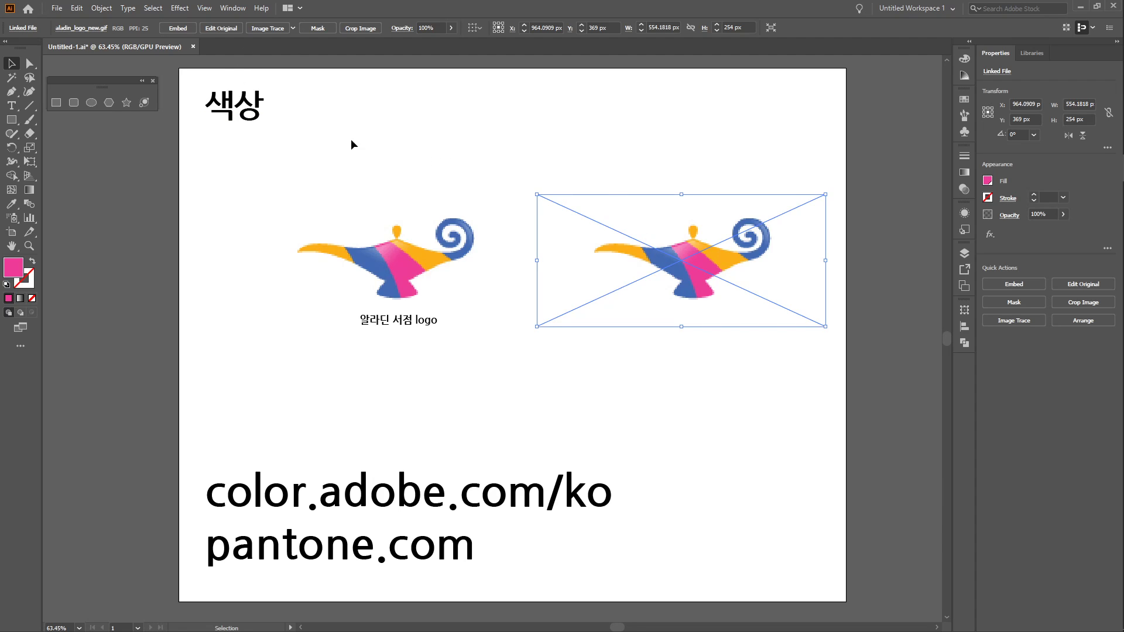
{"action": "left_click", "coordinate": [265, 28]}
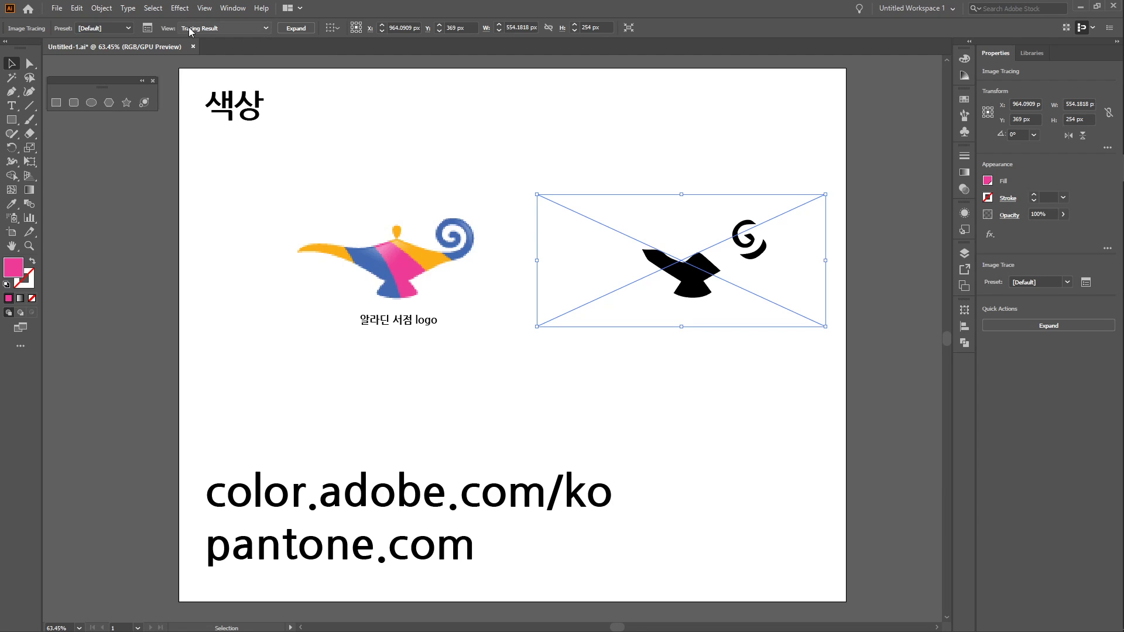
{"action": "key", "text": "ctrl+z"}
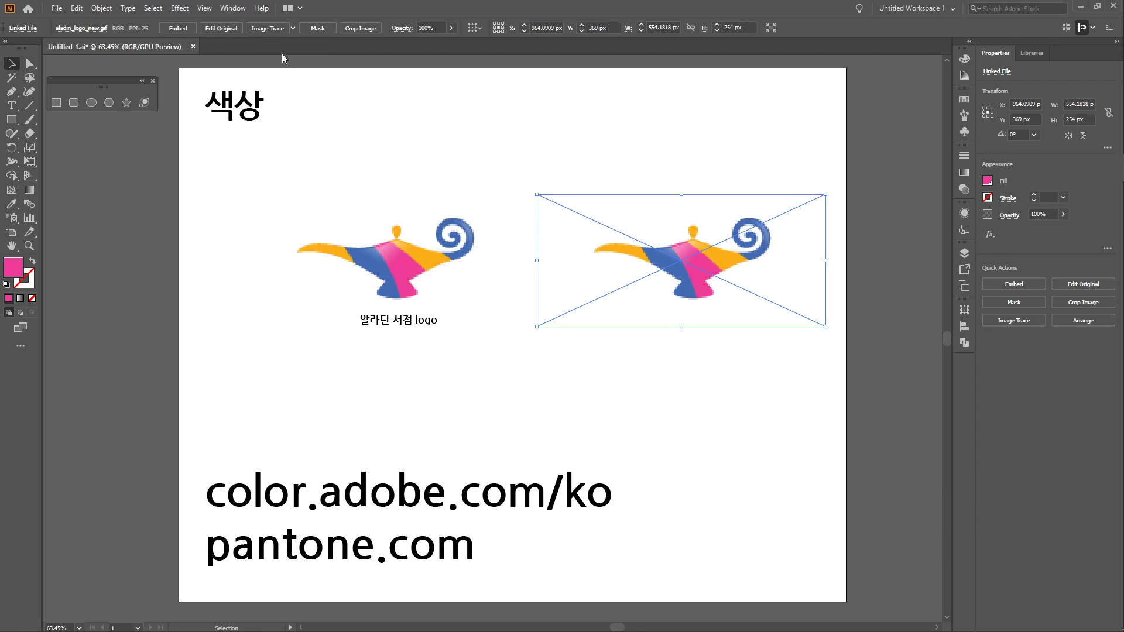
{"action": "left_click", "coordinate": [265, 27]}
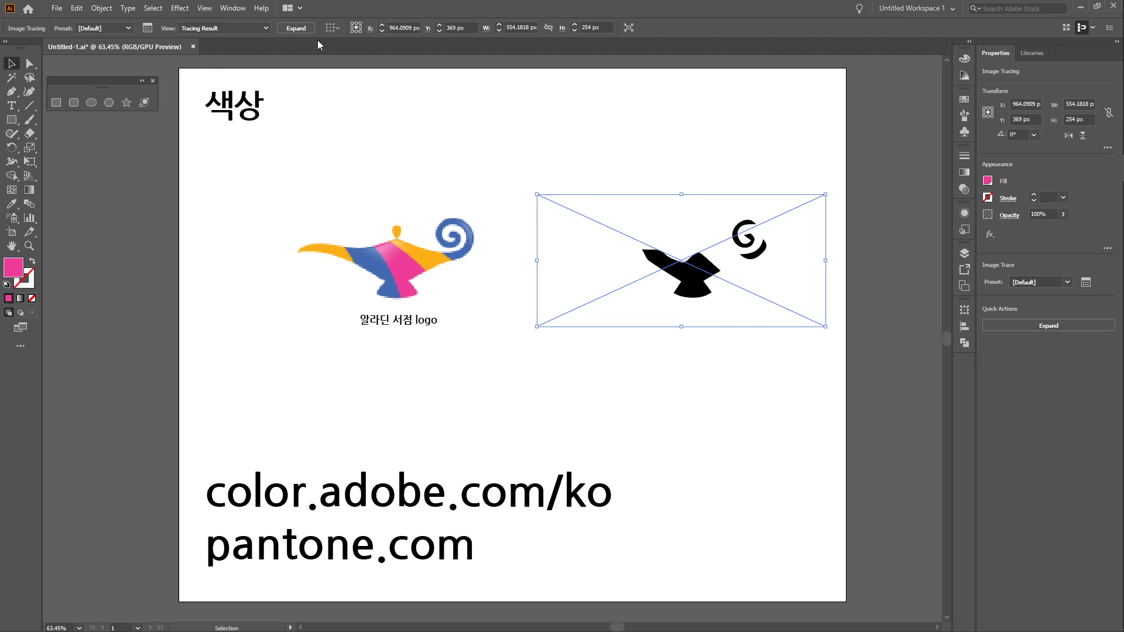
{"action": "left_click", "coordinate": [148, 28]}
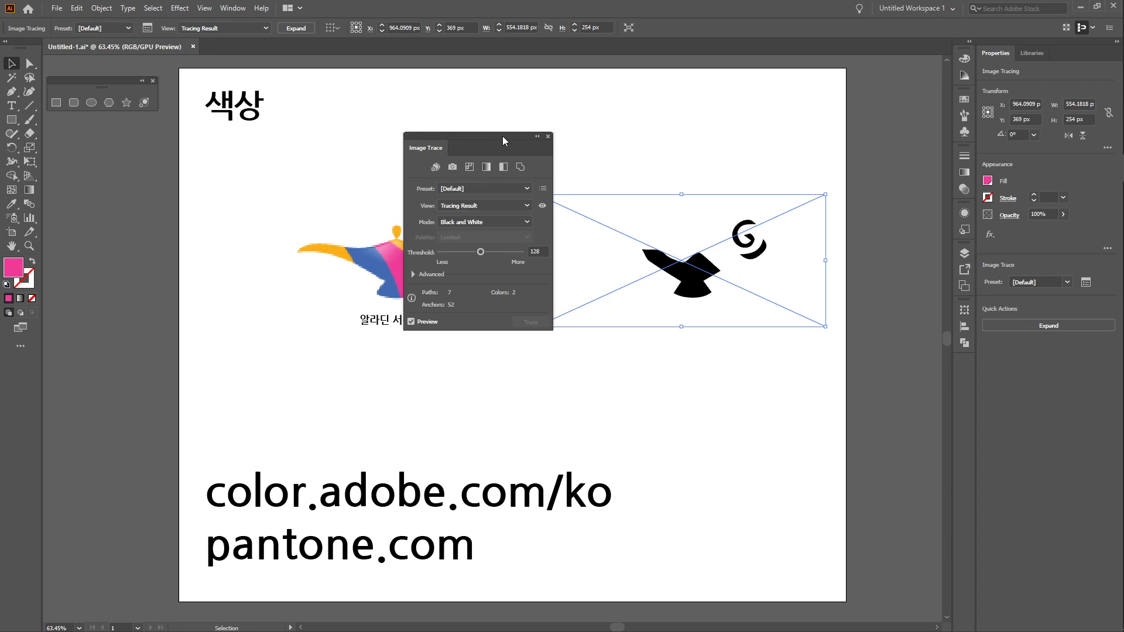
{"action": "mouse_move", "coordinate": [504, 134]}
{"action": "left_mouse_down"}
{"action": "mouse_move", "coordinate": [477, 117]}
{"action": "mouse_move", "coordinate": [482, 124]}
{"action": "mouse_move", "coordinate": [484, 111]}
{"action": "left_mouse_up"}
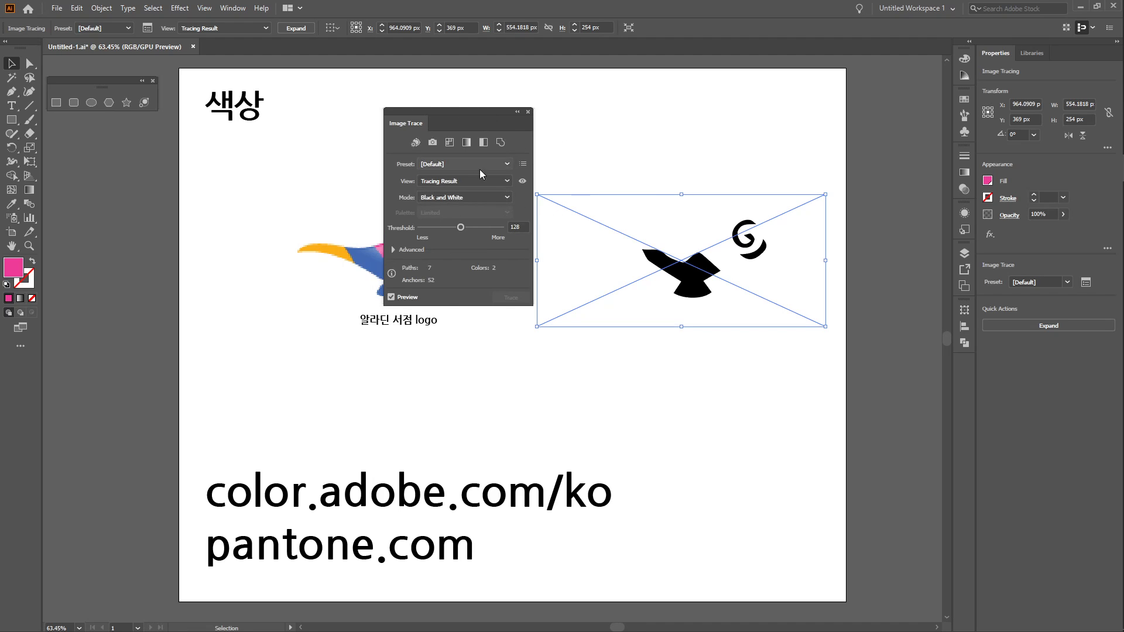
Try the 3 Colors and 6 Colors tracing presets on the copied logo, alternating between them to compare the results.
{"action": "left_click", "coordinate": [437, 166]}
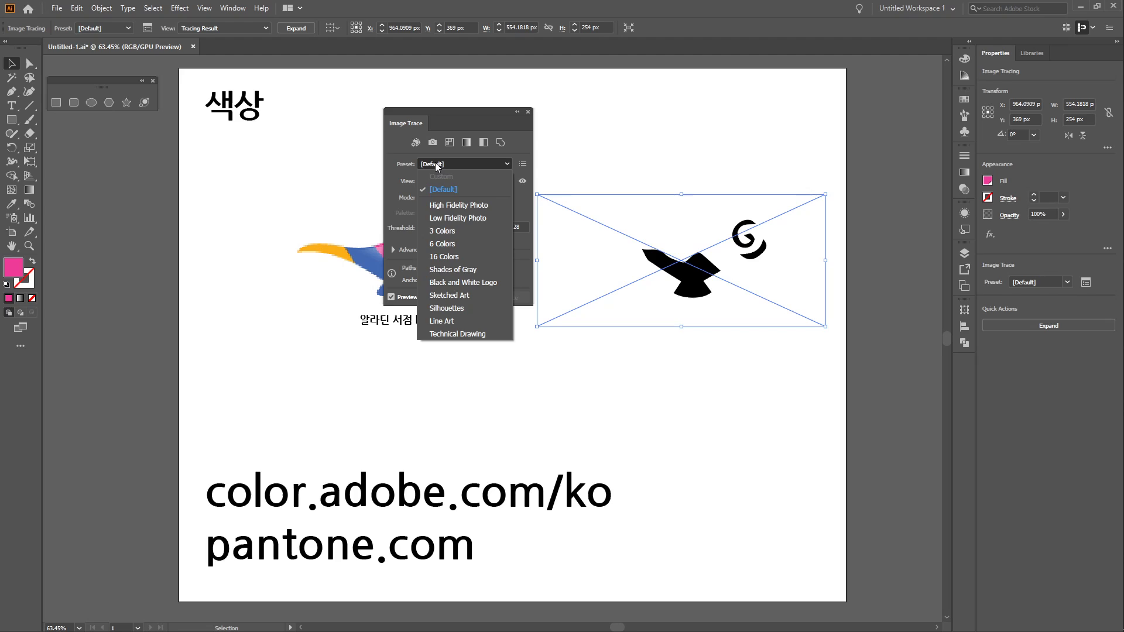
{"action": "left_click", "coordinate": [454, 232]}
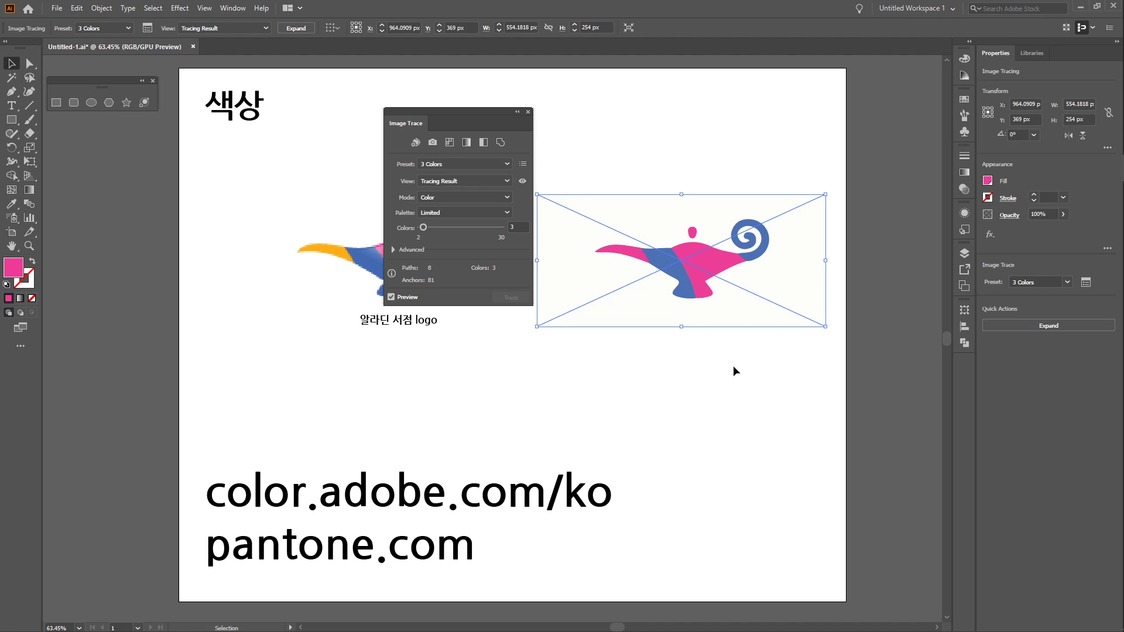
{"action": "left_click", "coordinate": [458, 164]}
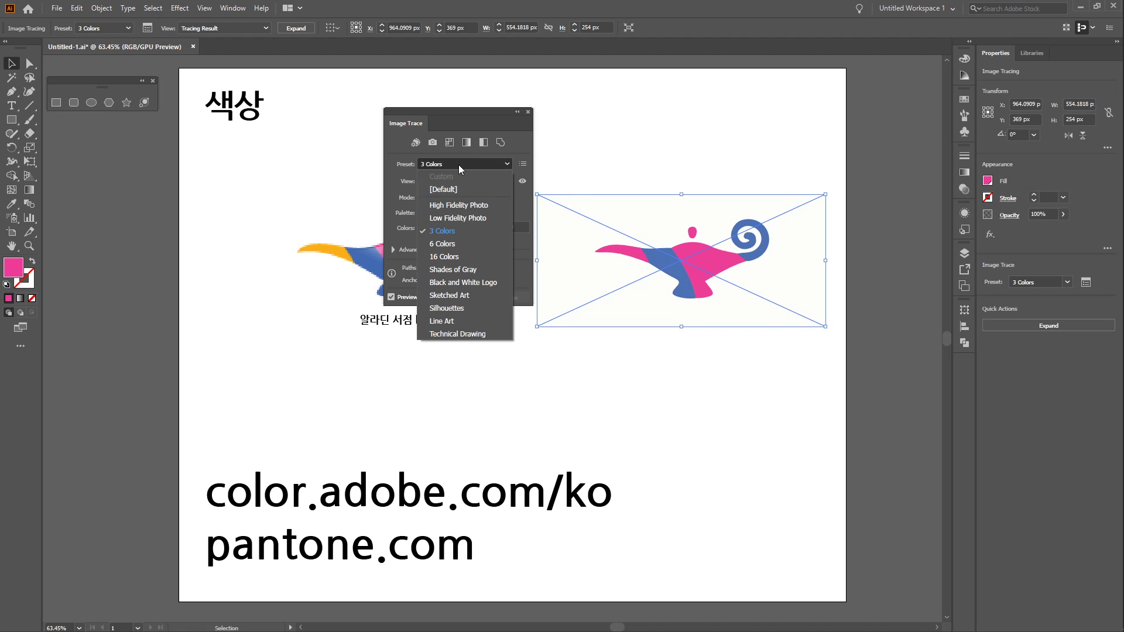
{"action": "left_click", "coordinate": [443, 243]}
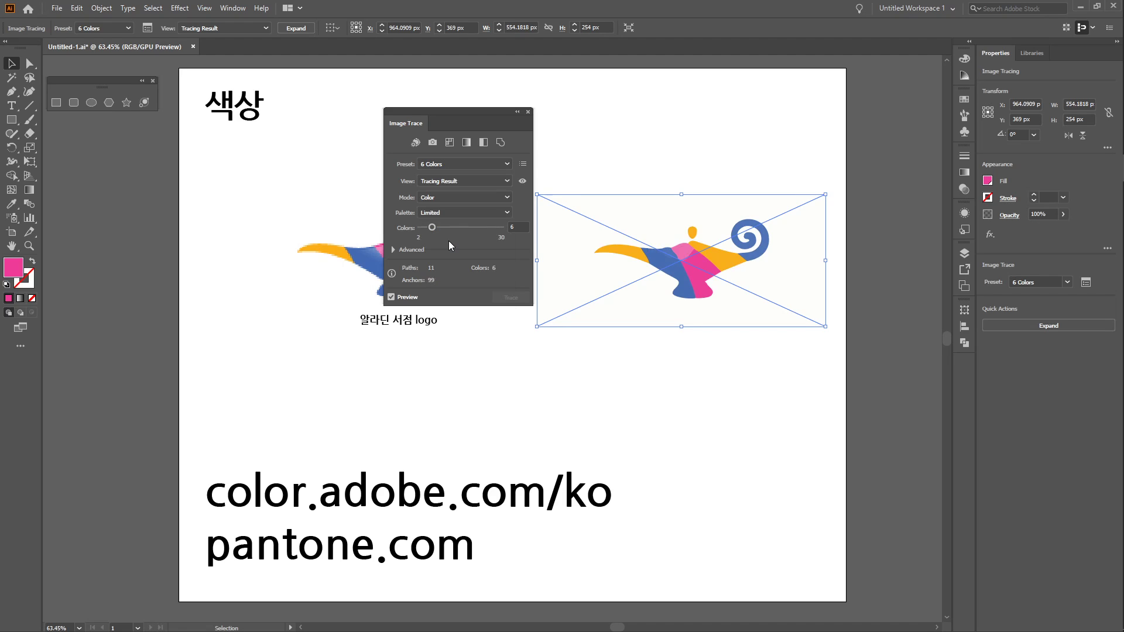
{"action": "left_click", "coordinate": [462, 164]}
{"action": "left_click", "coordinate": [461, 233]}
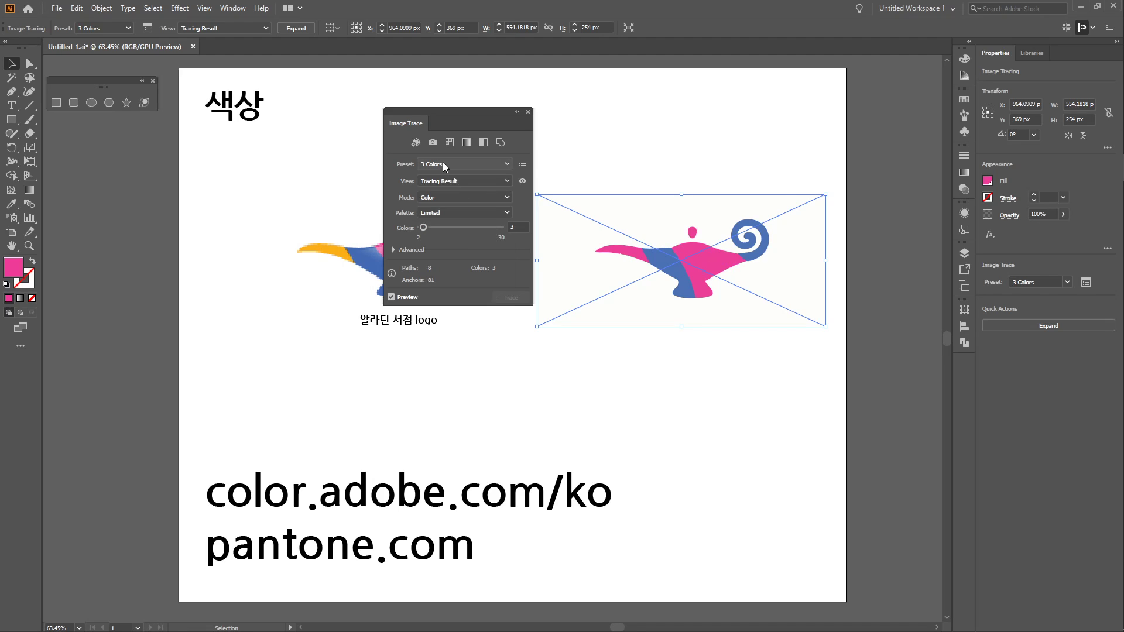
{"action": "left_click", "coordinate": [443, 164]}
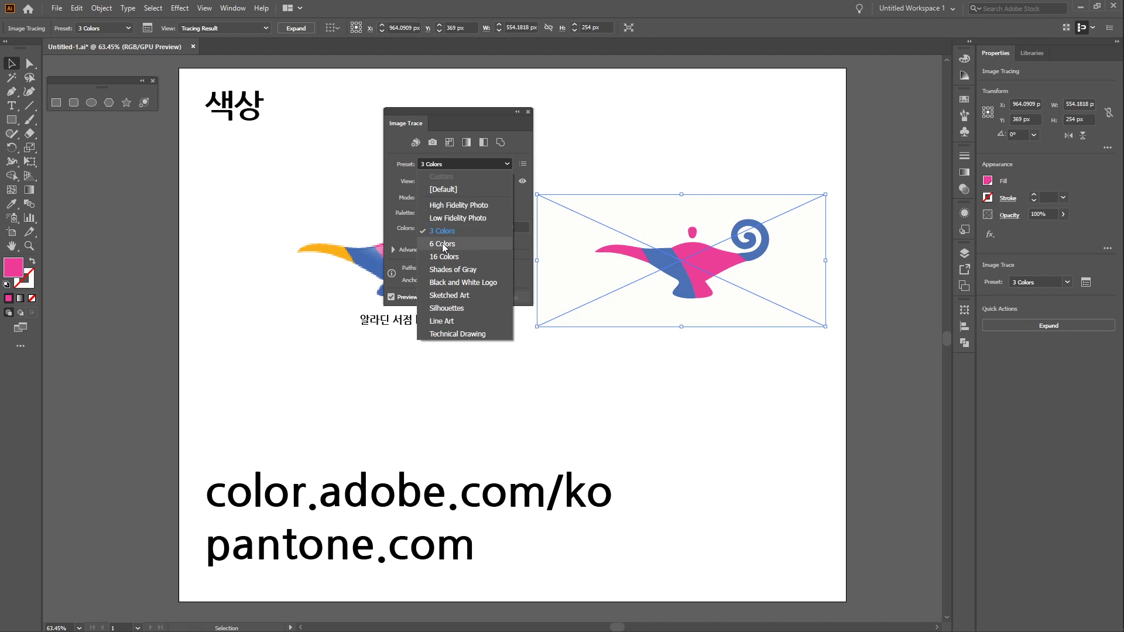
{"action": "left_click", "coordinate": [444, 244]}
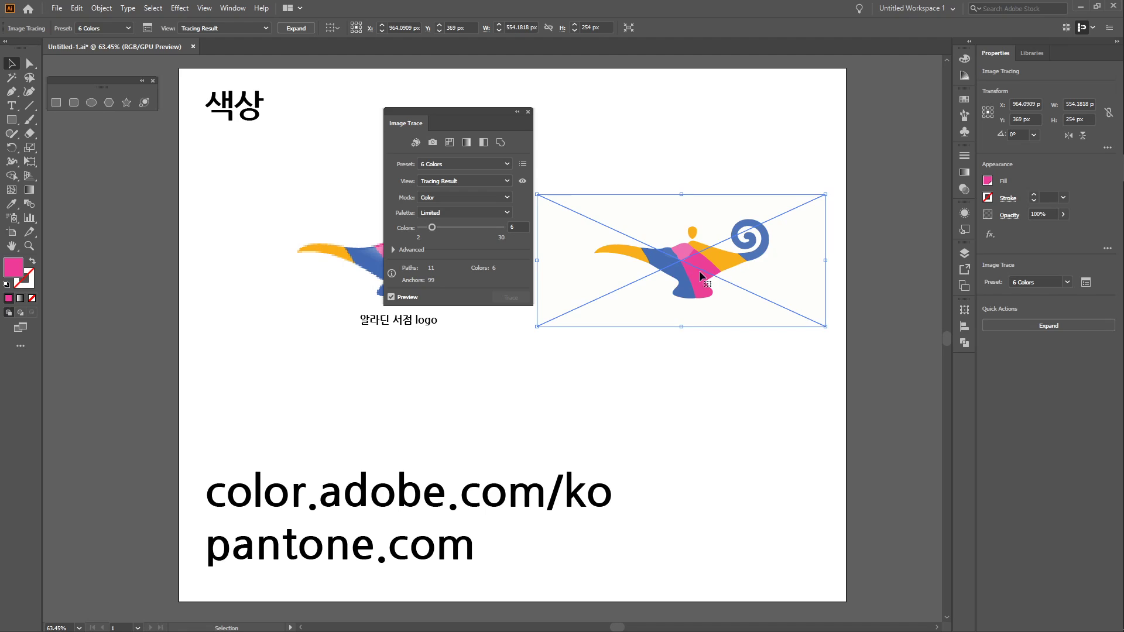
Try the Black and White Logo and High Fidelity Photo presets on the traced copy and compare it with the original logo.
{"action": "left_click", "coordinate": [447, 164]}
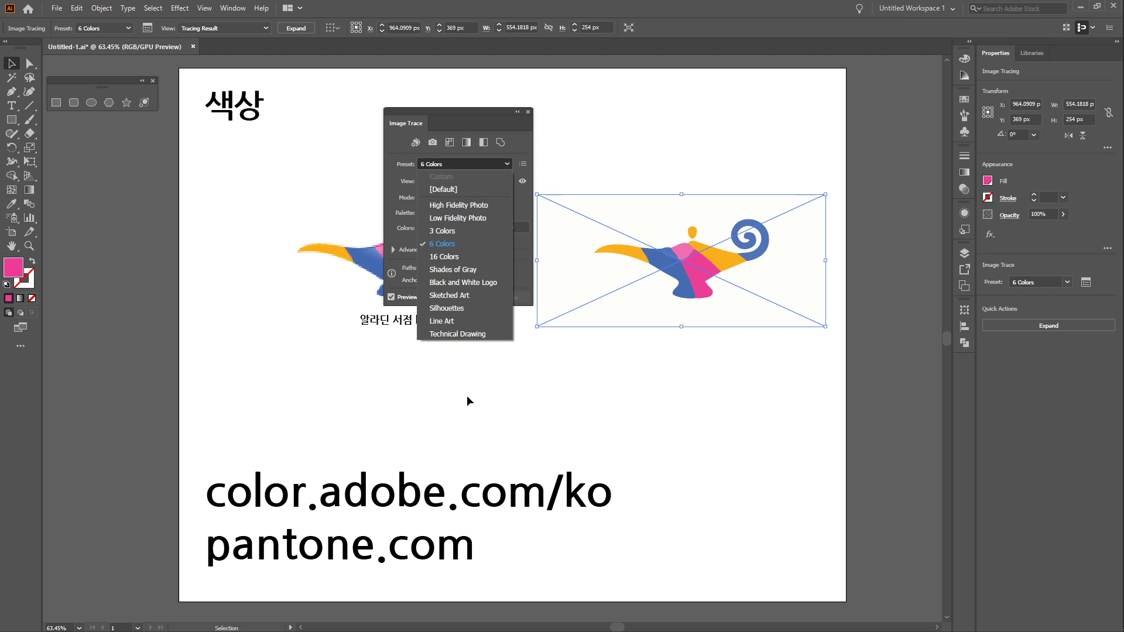
{"action": "left_click", "coordinate": [459, 284]}
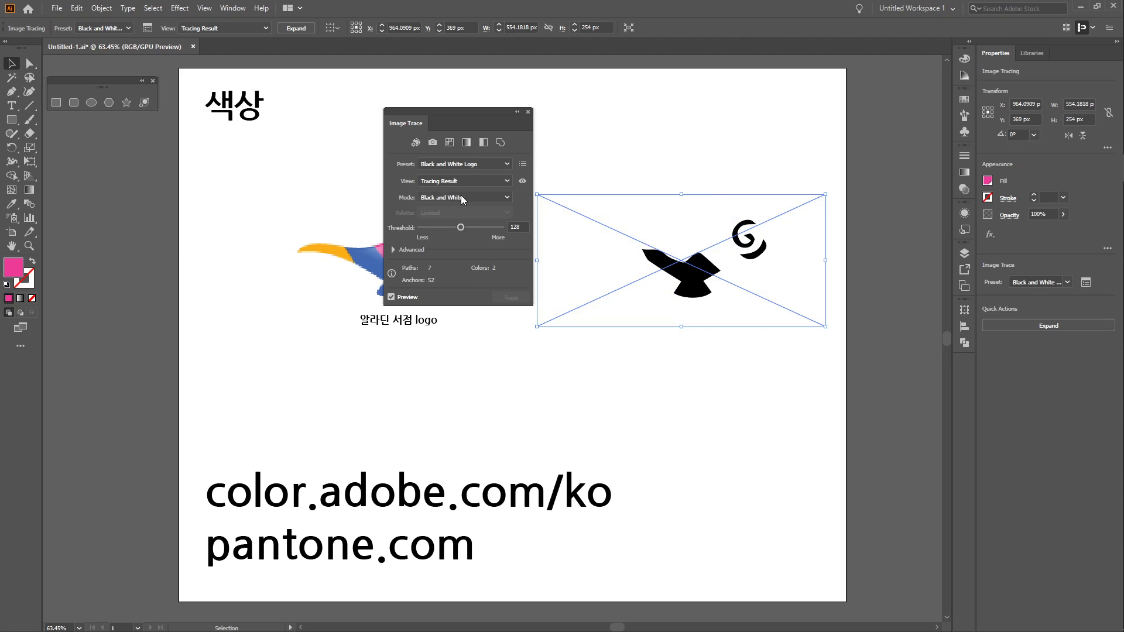
{"action": "left_click", "coordinate": [460, 165]}
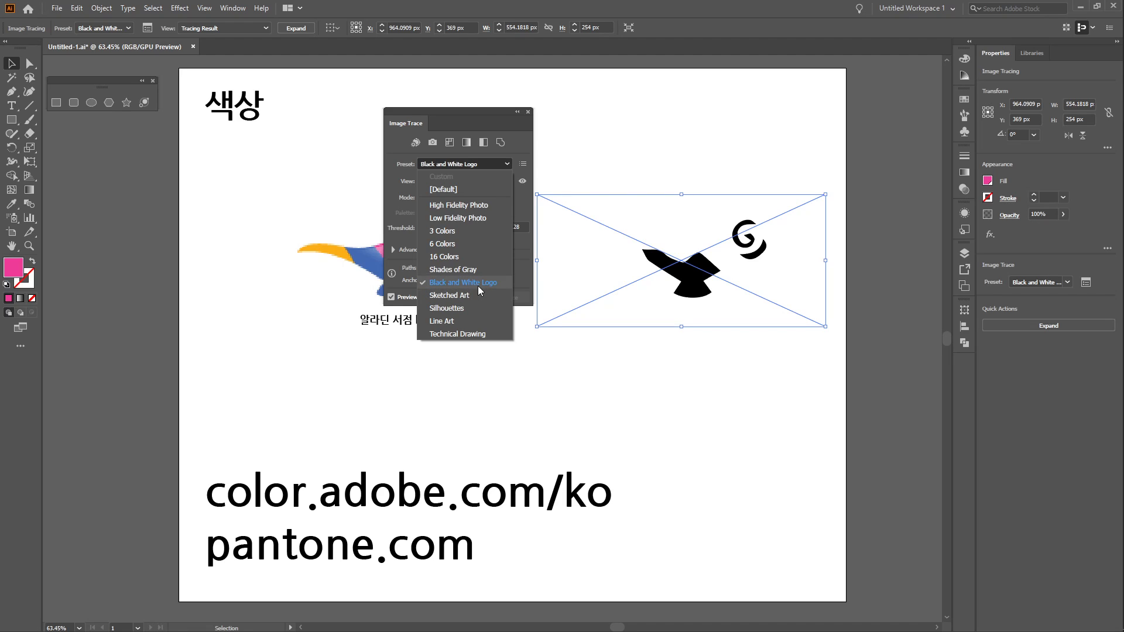
{"action": "left_click", "coordinate": [471, 205]}
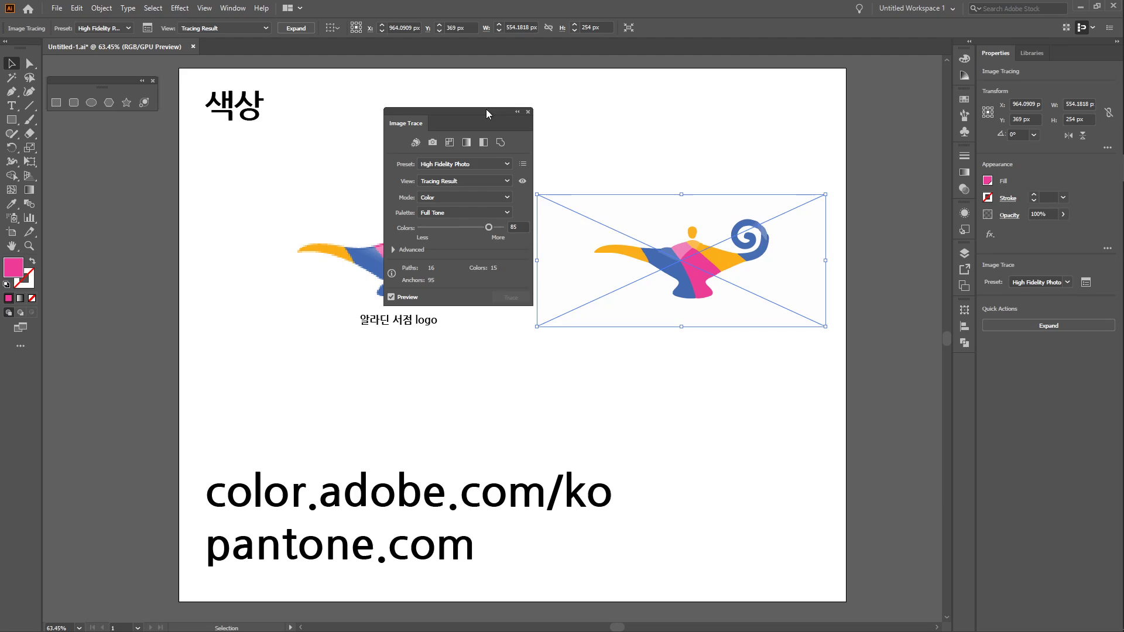
{"action": "mouse_move", "coordinate": [486, 109]}
{"action": "left_mouse_down"}
{"action": "mouse_move", "coordinate": [571, 282]}
{"action": "mouse_move", "coordinate": [565, 261]}
{"action": "left_mouse_up"}
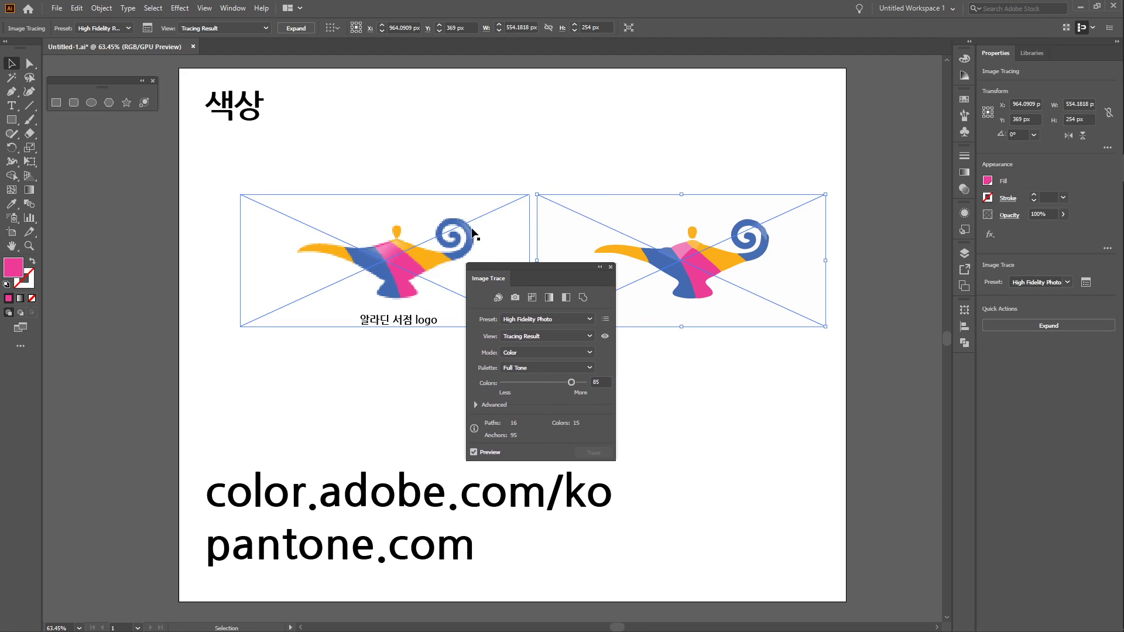
{"action": "left_click_drag", "start_coordinate": [531, 268], "coordinate": [486, 154]}
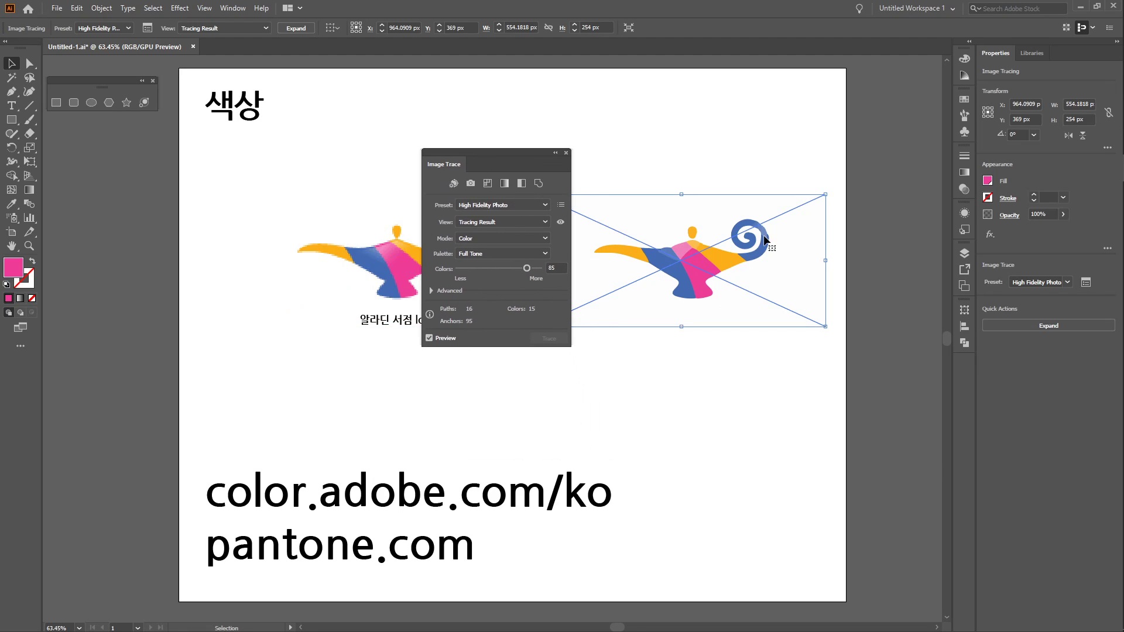
Try the 16 Colors preset on the traced logo and settle on the 6 Colors preset.
{"action": "left_click", "coordinate": [500, 203]}
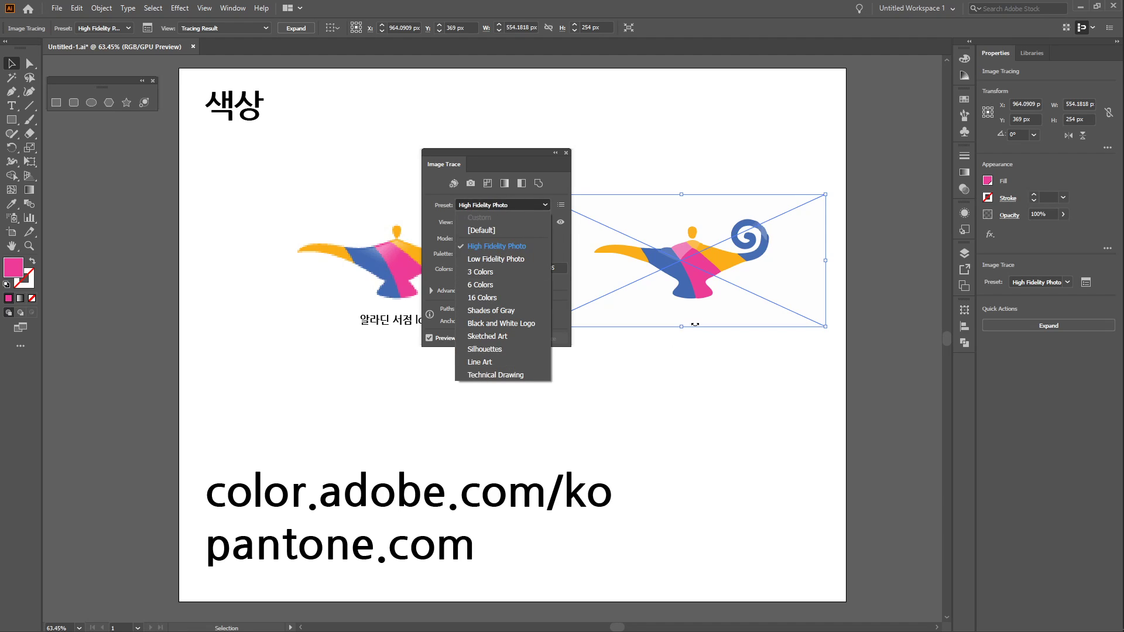
{"action": "left_click", "coordinate": [494, 294]}
{"action": "left_click", "coordinate": [488, 200]}
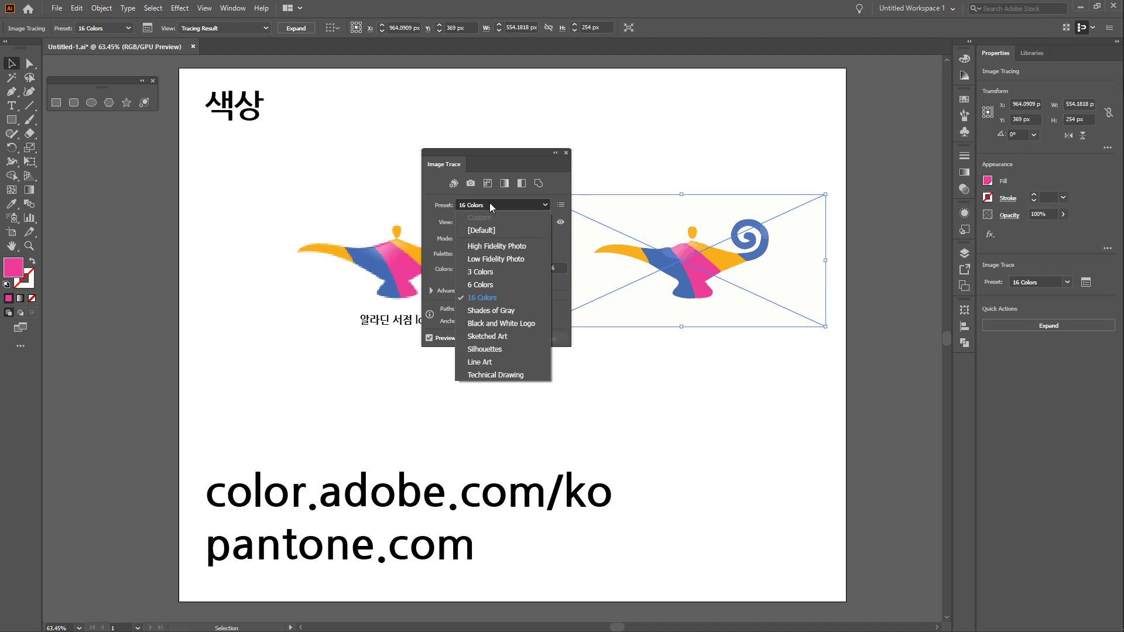
{"action": "left_click", "coordinate": [497, 282]}
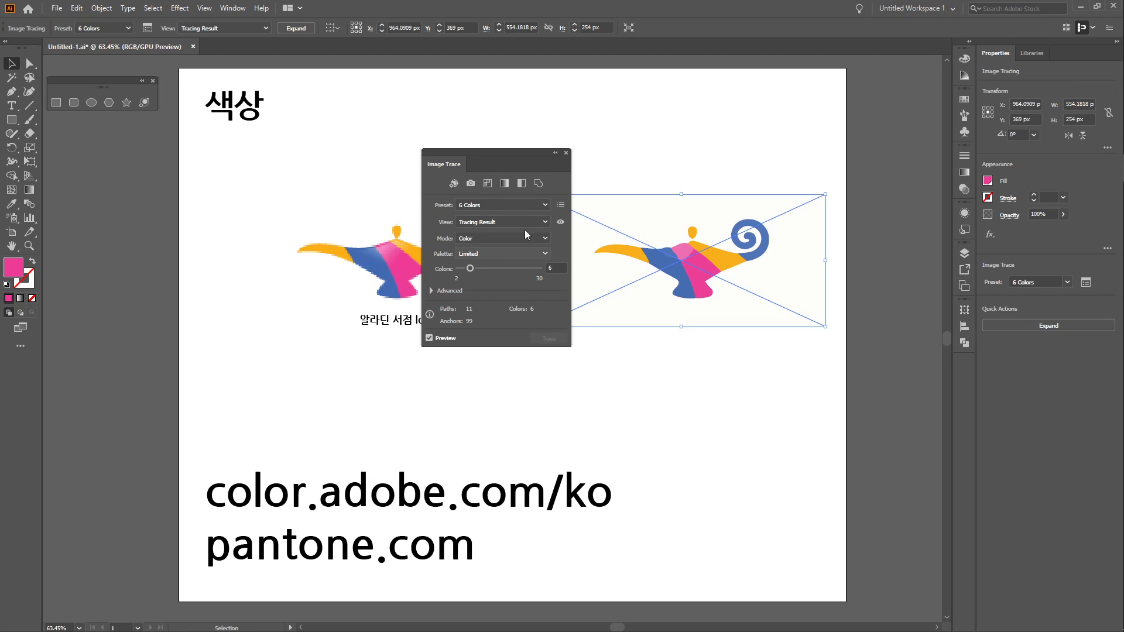
Expand the 6 Colors tracing of the copied logo into vector paths and ungroup the result.
{"action": "left_click", "coordinate": [566, 154]}
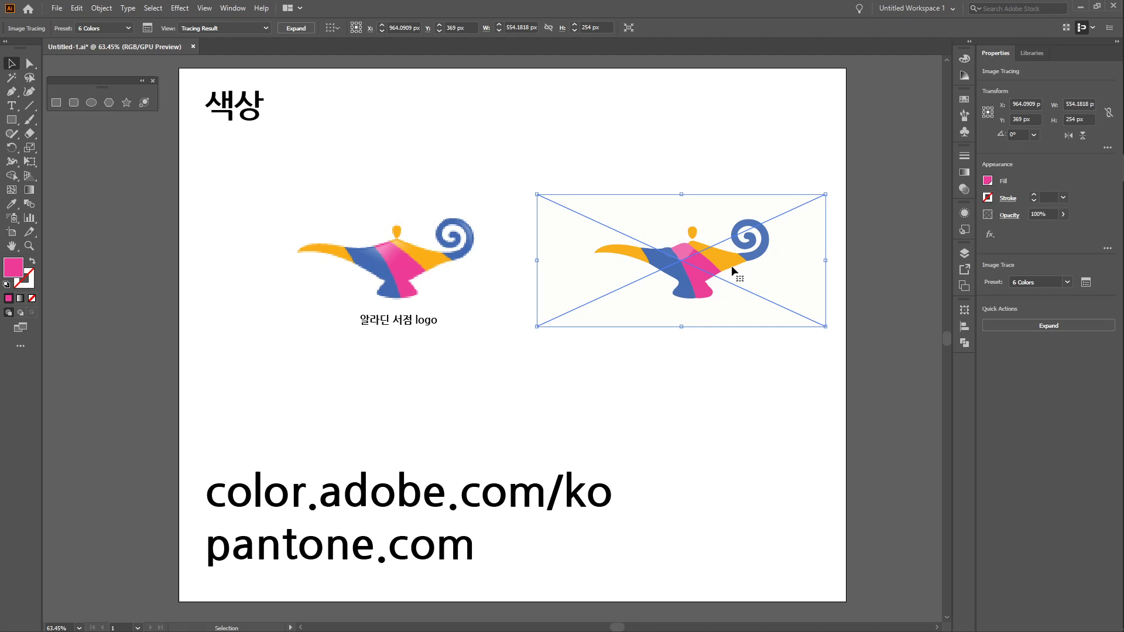
{"action": "left_click", "coordinate": [297, 28]}
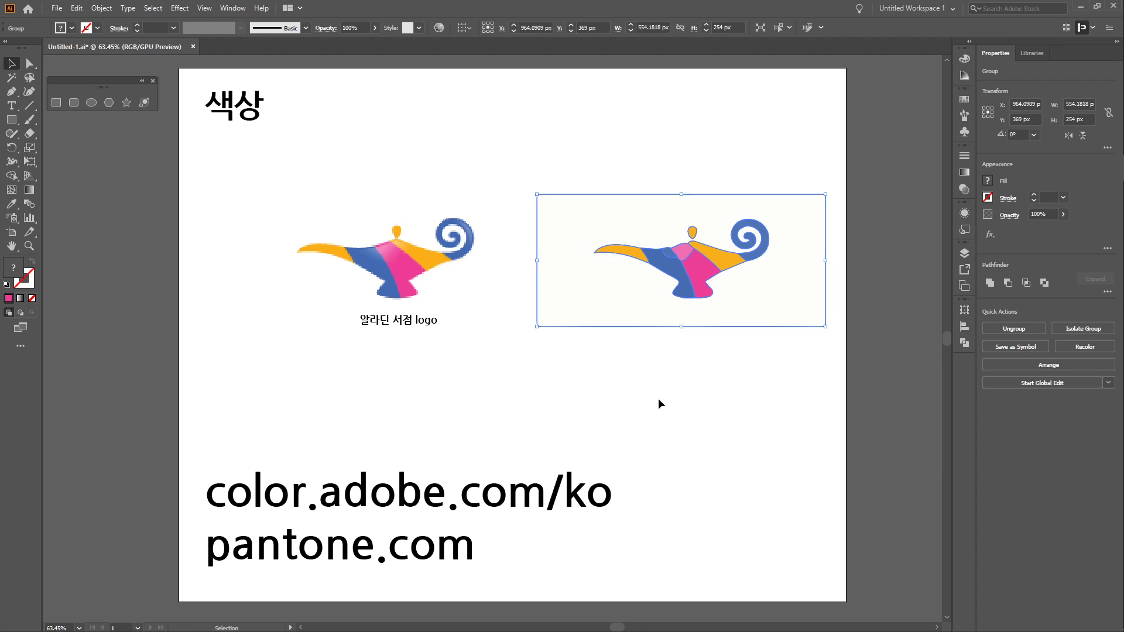
{"action": "left_click", "coordinate": [752, 379]}
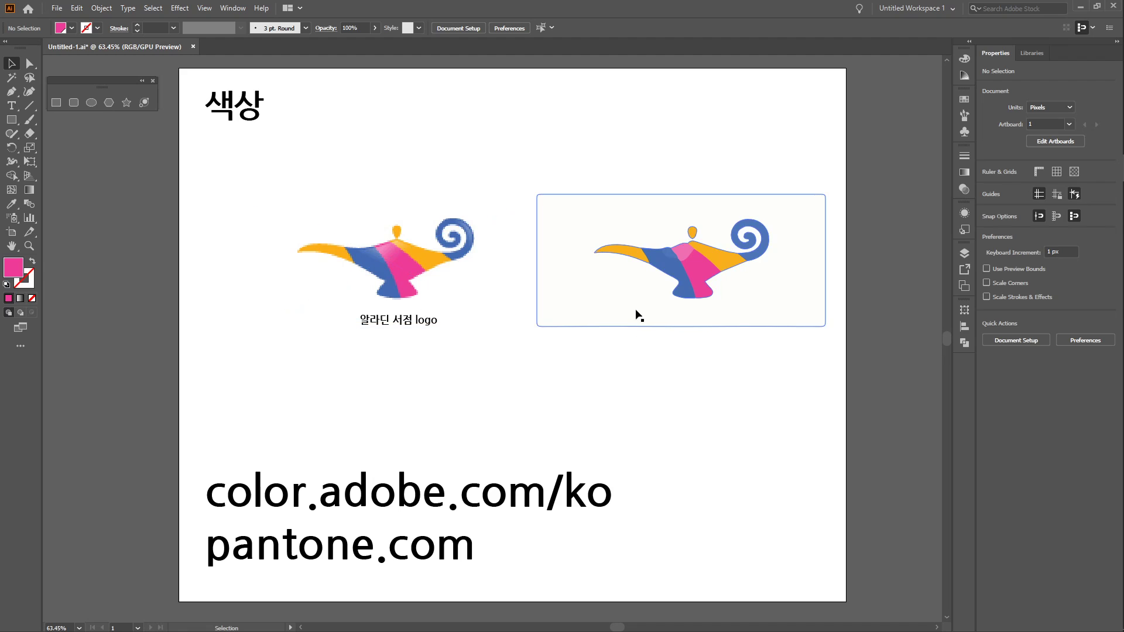
{"action": "left_click", "coordinate": [627, 288]}
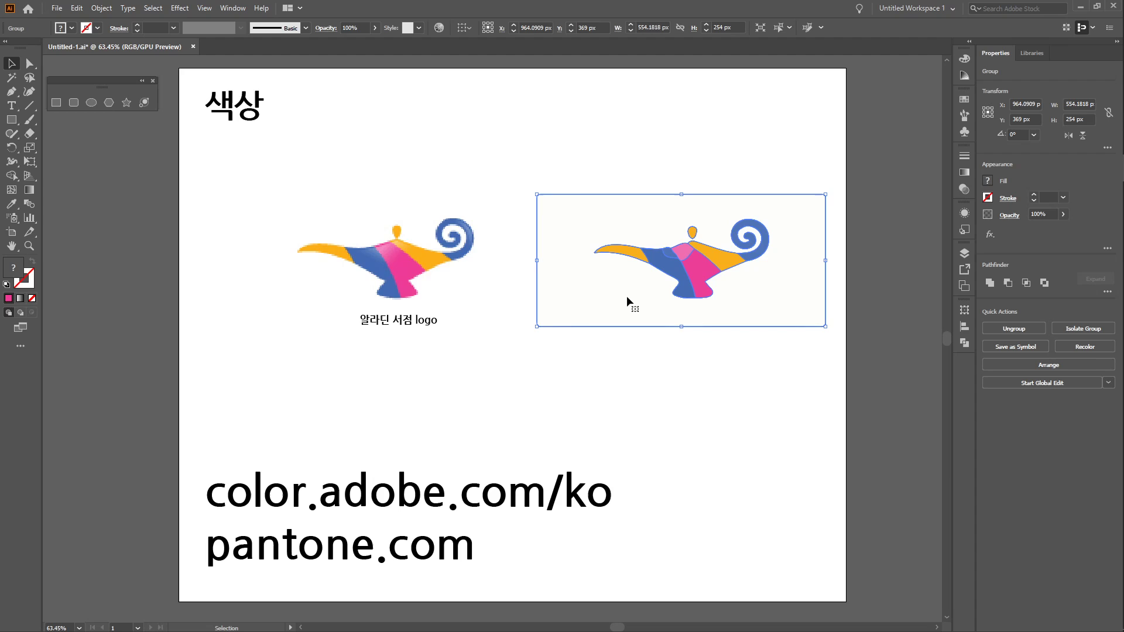
{"action": "right_click", "coordinate": [626, 296]}
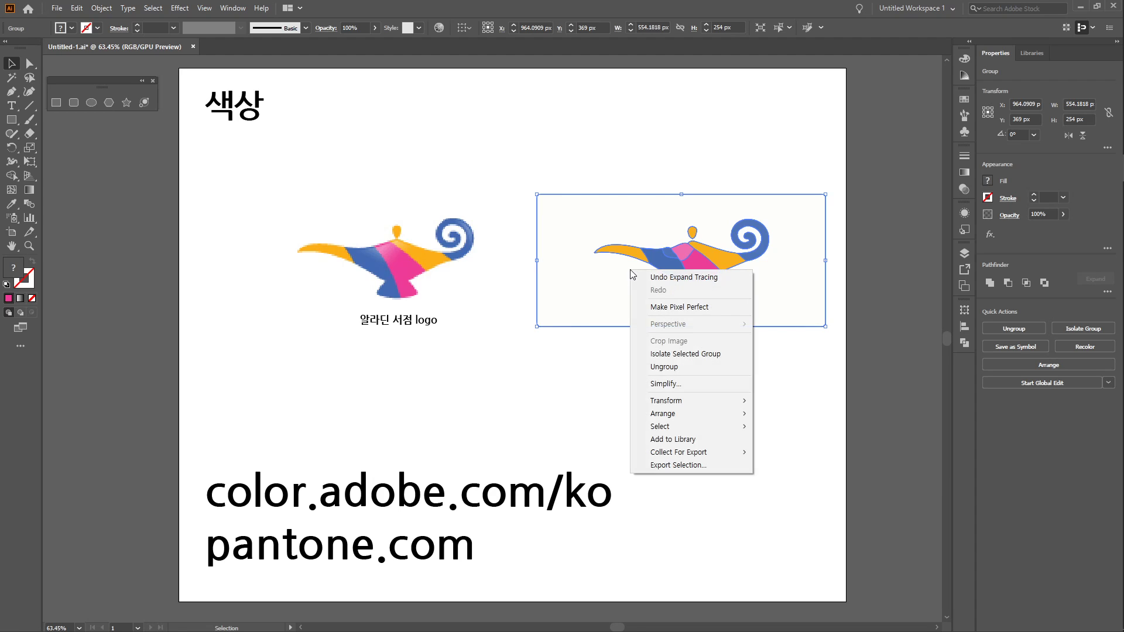
{"action": "left_click", "coordinate": [664, 367]}
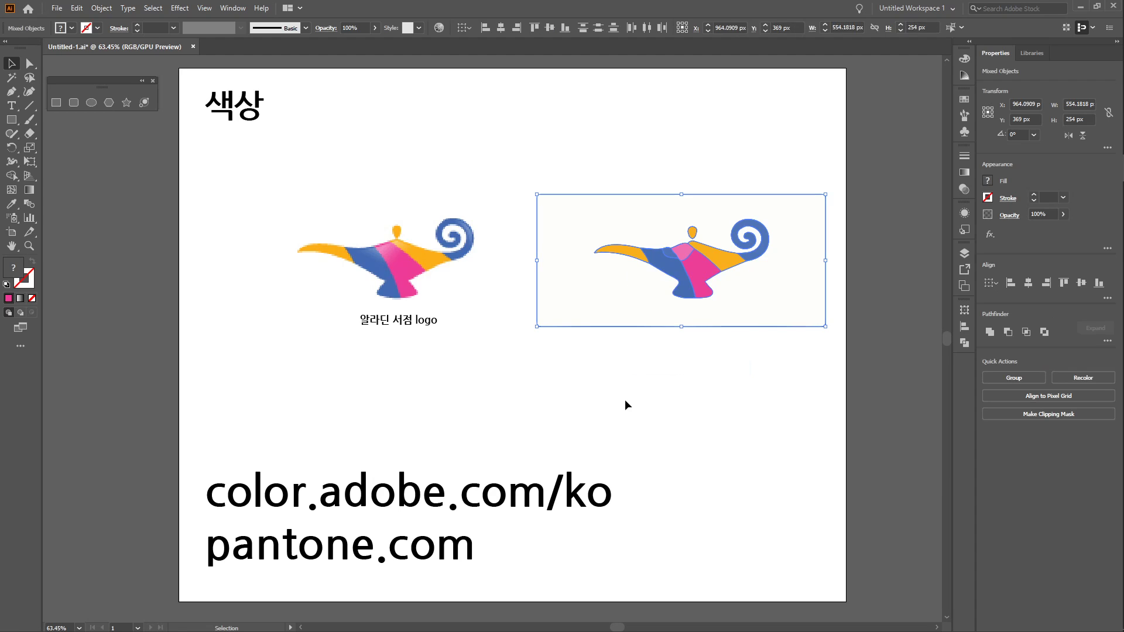
Separate the white background shape from the ungrouped vector lamp, delete it, and select the remaining lamp pieces.
{"action": "left_click_drag", "start_coordinate": [589, 304], "coordinate": [563, 283]}
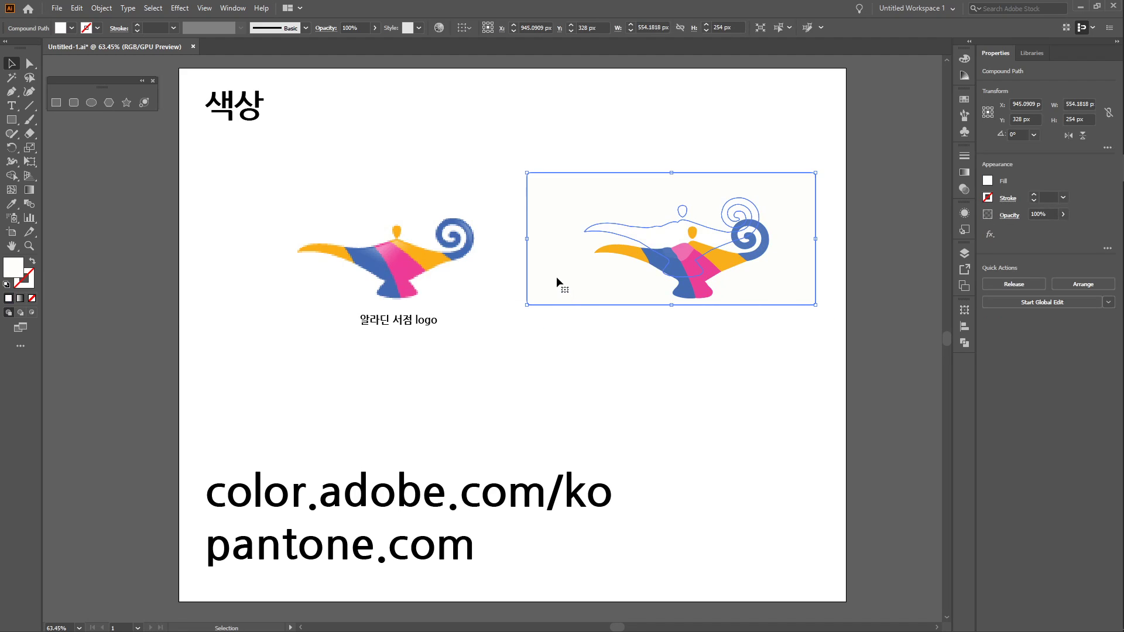
{"action": "key", "text": "Delete"}
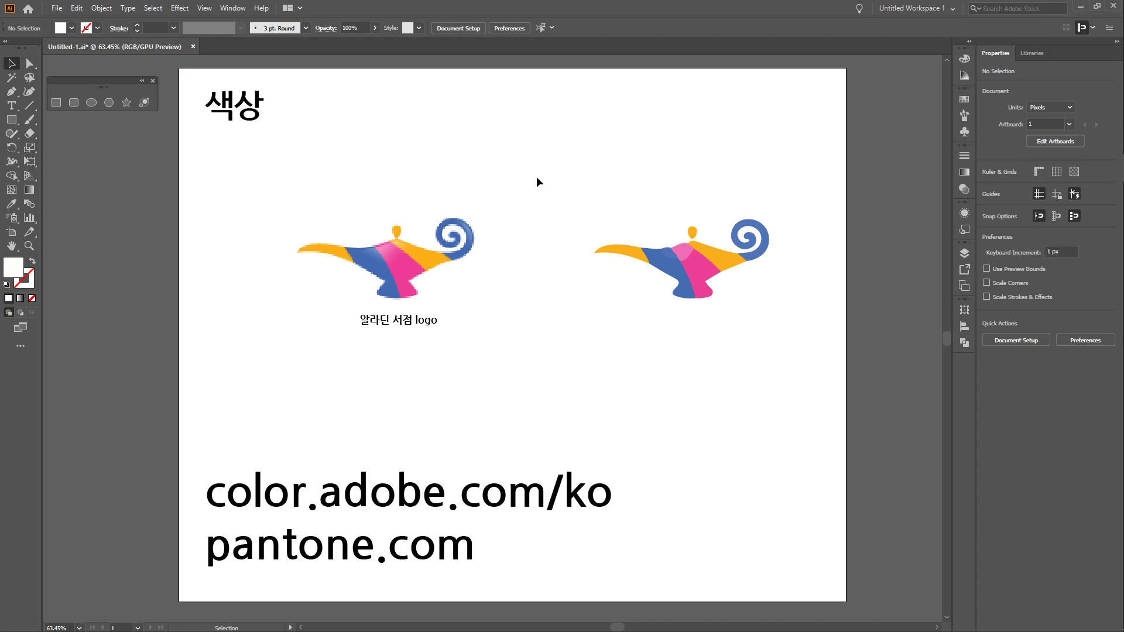
{"action": "left_click_drag", "start_coordinate": [534, 143], "coordinate": [846, 376]}
{"action": "left_click_drag", "start_coordinate": [629, 227], "coordinate": [581, 159]}
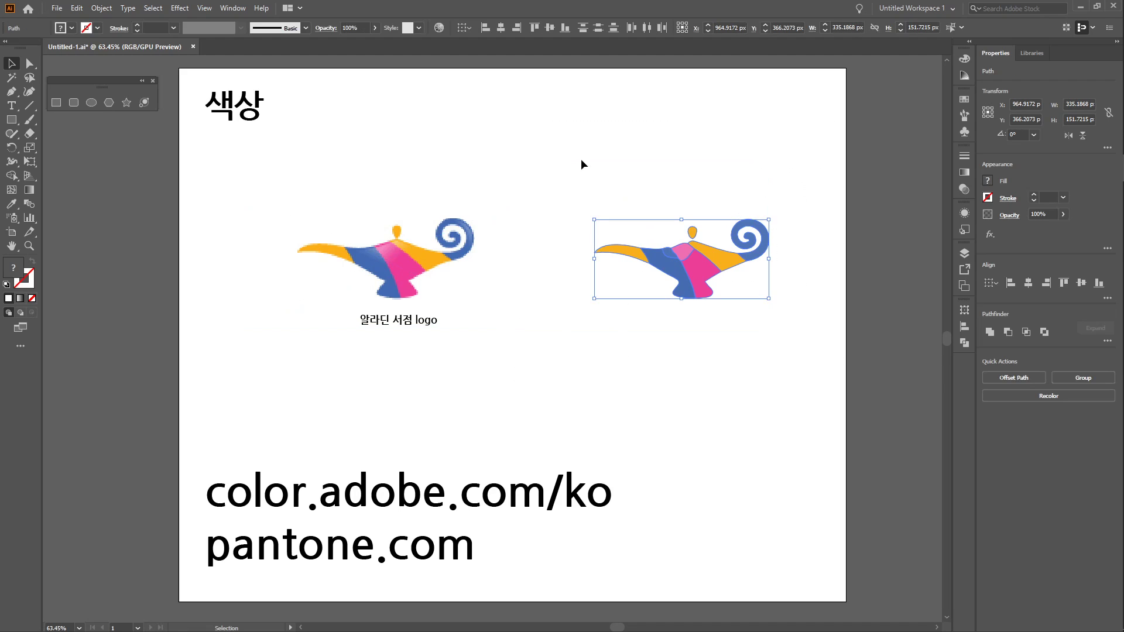
Select the vector lamp's yellow, blue and pink pieces one by one to check that they are separate shapes.
{"action": "left_click", "coordinate": [716, 342]}
{"action": "left_click", "coordinate": [611, 250]}
{"action": "left_click", "coordinate": [676, 275]}
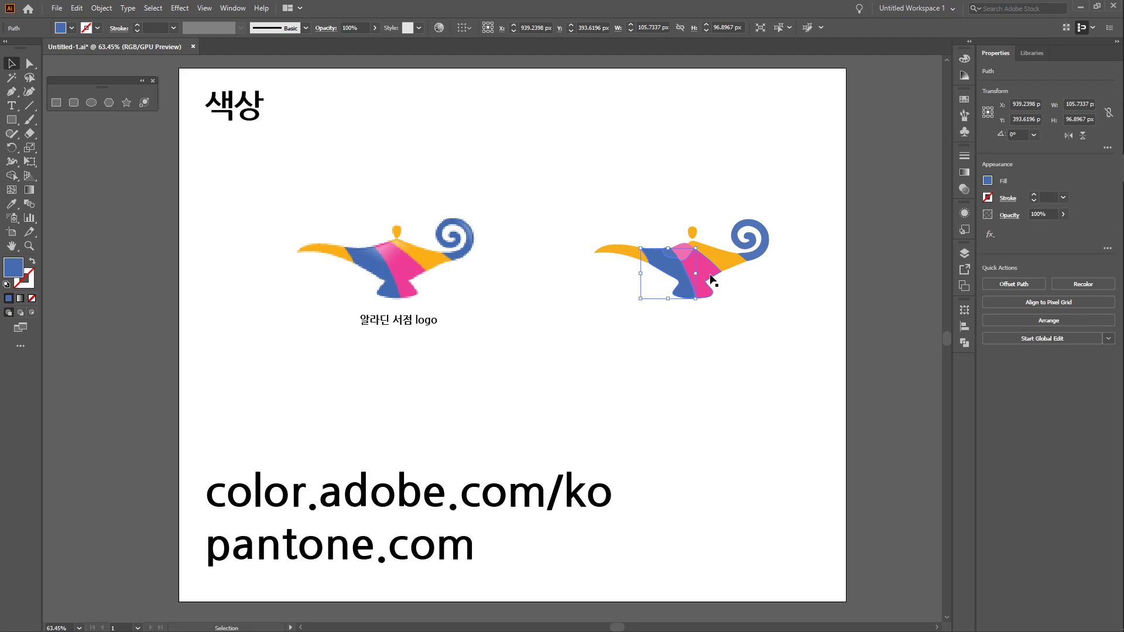
{"action": "left_click", "coordinate": [711, 277]}
{"action": "left_click", "coordinate": [744, 248]}
{"action": "left_click", "coordinate": [757, 250]}
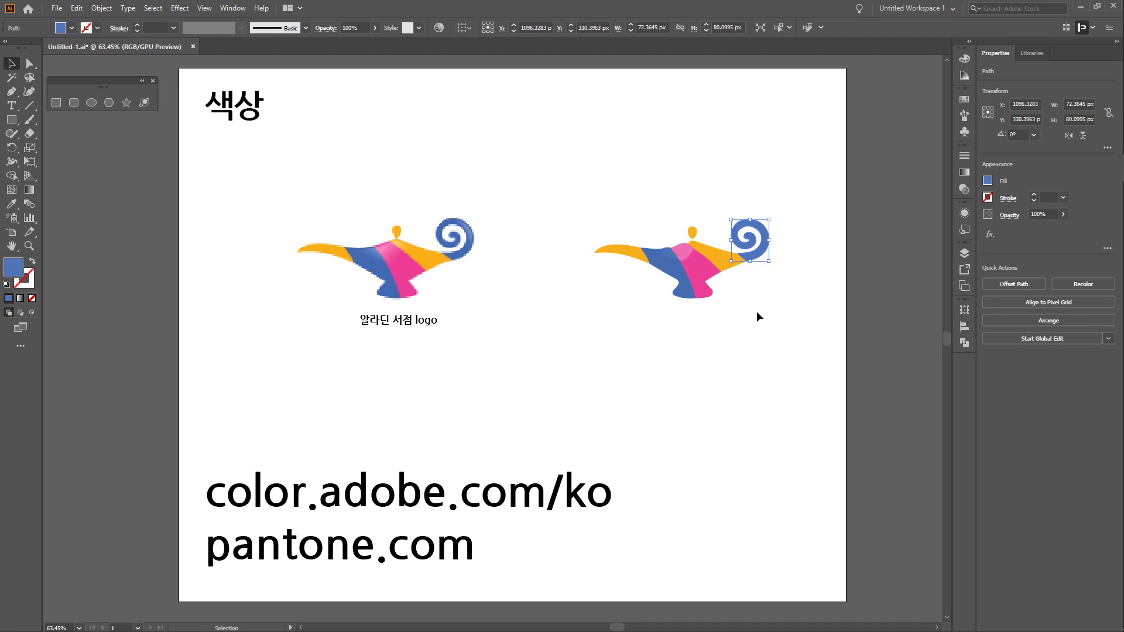
{"action": "left_click", "coordinate": [704, 267]}
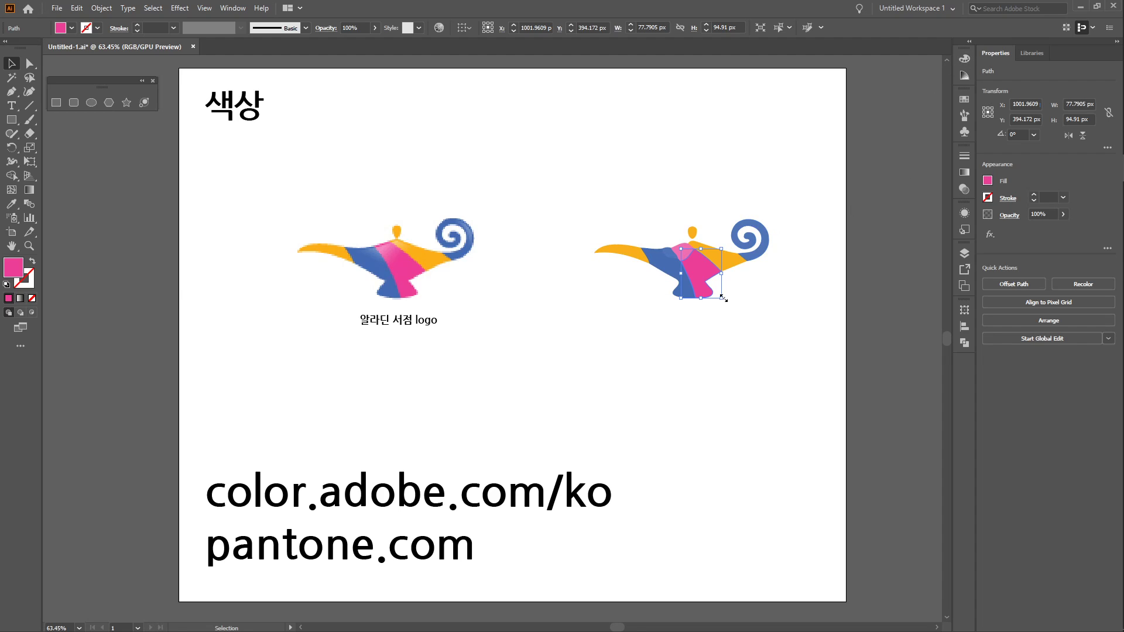
Examine the RGB colour values of the vector lamp's pink, yellow and blue pieces.
{"action": "left_click", "coordinate": [964, 59]}
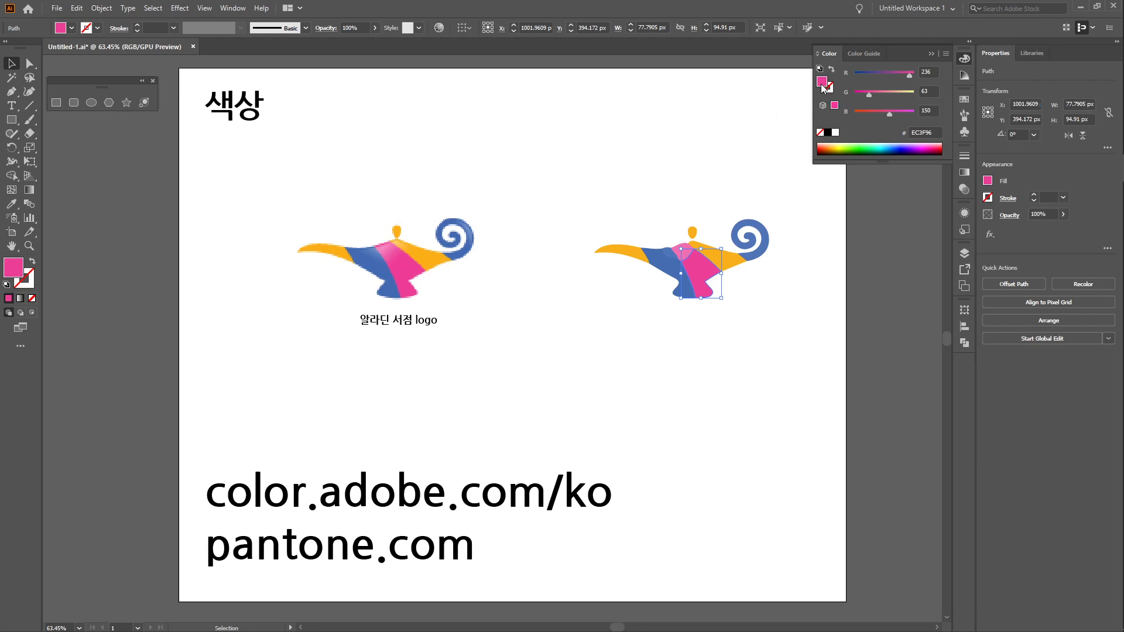
{"action": "left_click", "coordinate": [738, 261]}
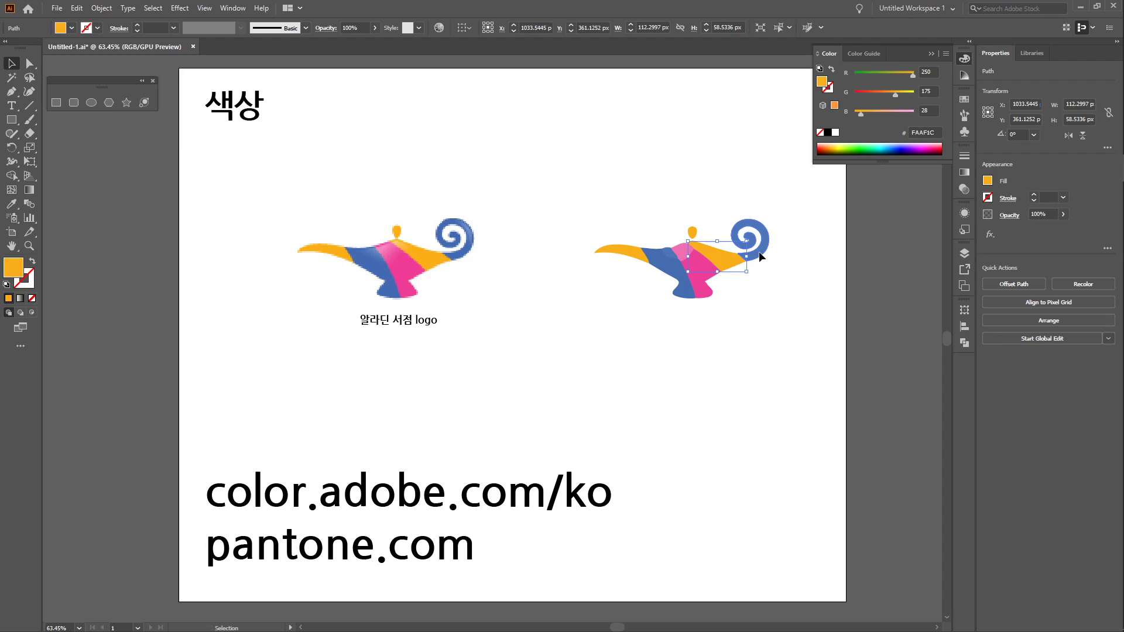
{"action": "left_click", "coordinate": [759, 251]}
{"action": "left_click", "coordinate": [627, 251]}
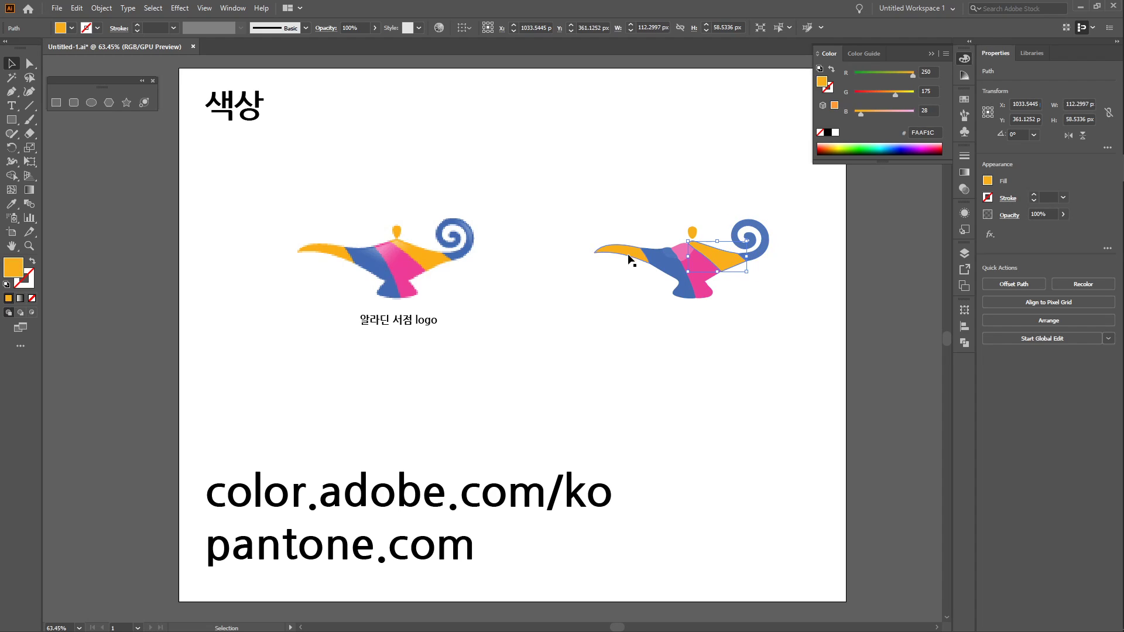
{"action": "left_click", "coordinate": [660, 261]}
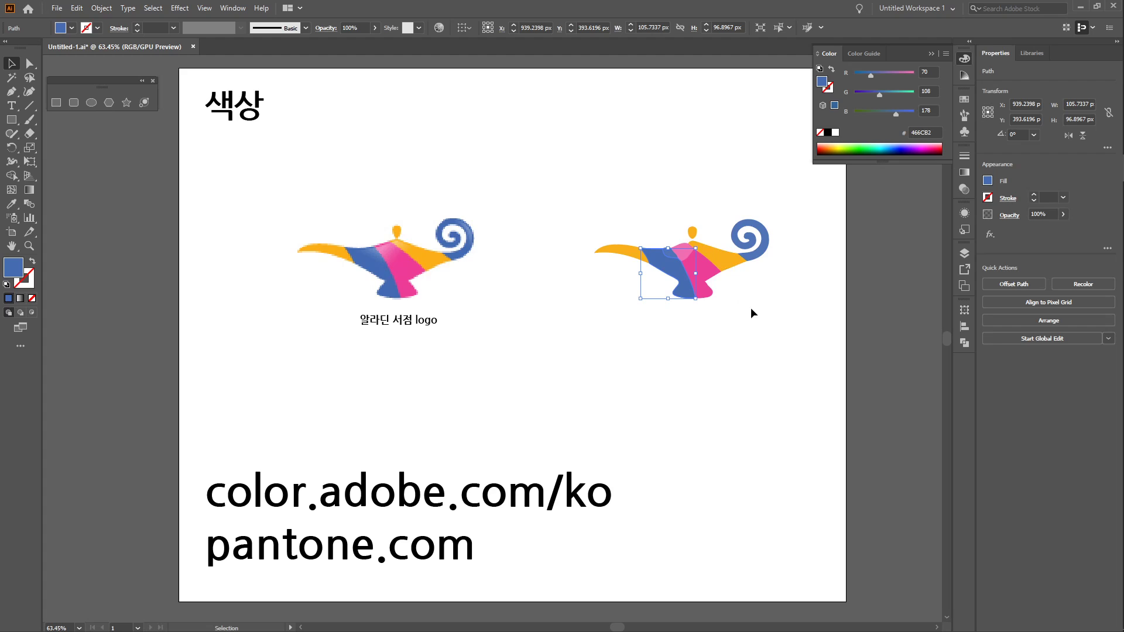
{"action": "left_click", "coordinate": [761, 292]}
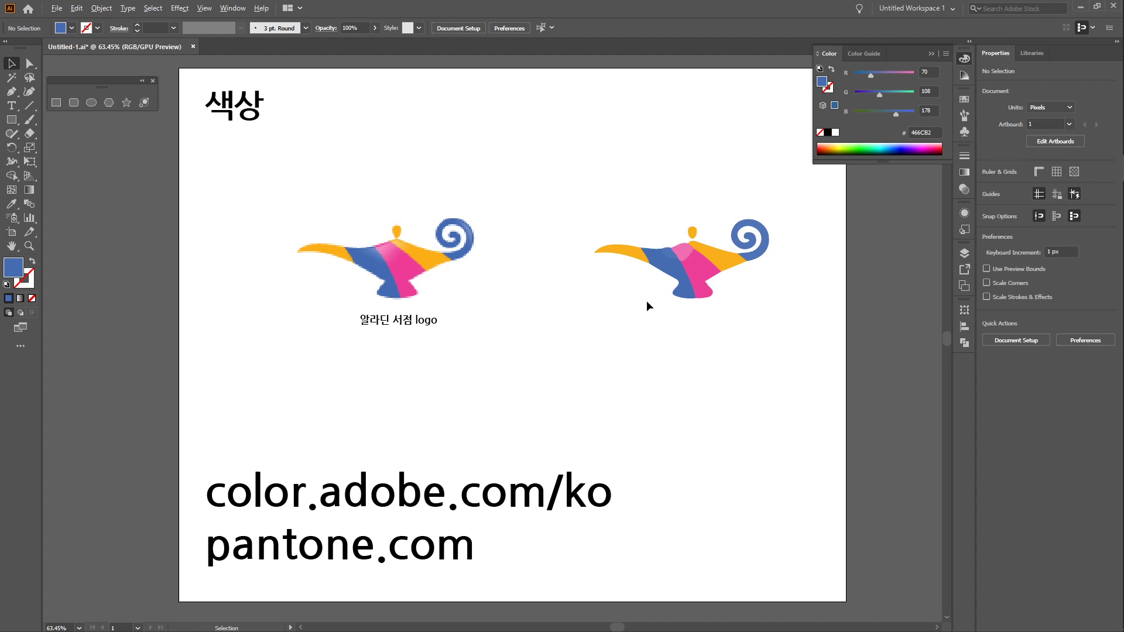
Compare the vector lamp's edges with the original pixel logo at 300% magnification.
{"action": "scroll", "coordinate": [638, 308], "scroll_direction": "up", "scroll_amount": 5}
{"action": "left_click_drag", "start_coordinate": [717, 158], "coordinate": [558, 411]}
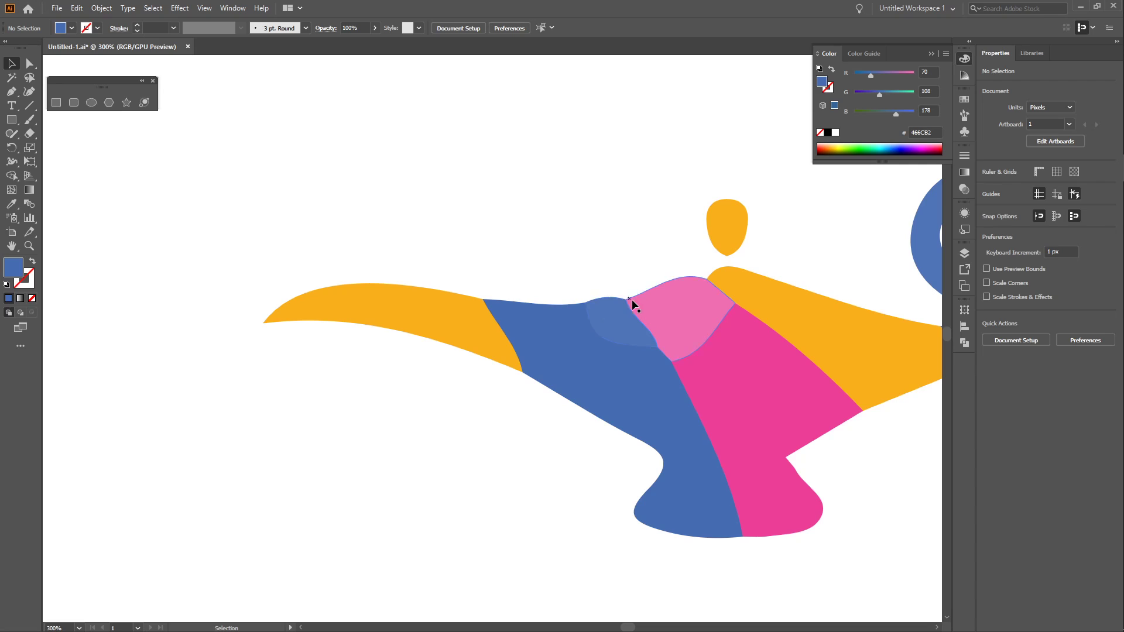
{"action": "left_click_drag", "start_coordinate": [195, 343], "coordinate": [706, 306]}
{"action": "left_click_drag", "start_coordinate": [270, 339], "coordinate": [878, 342]}
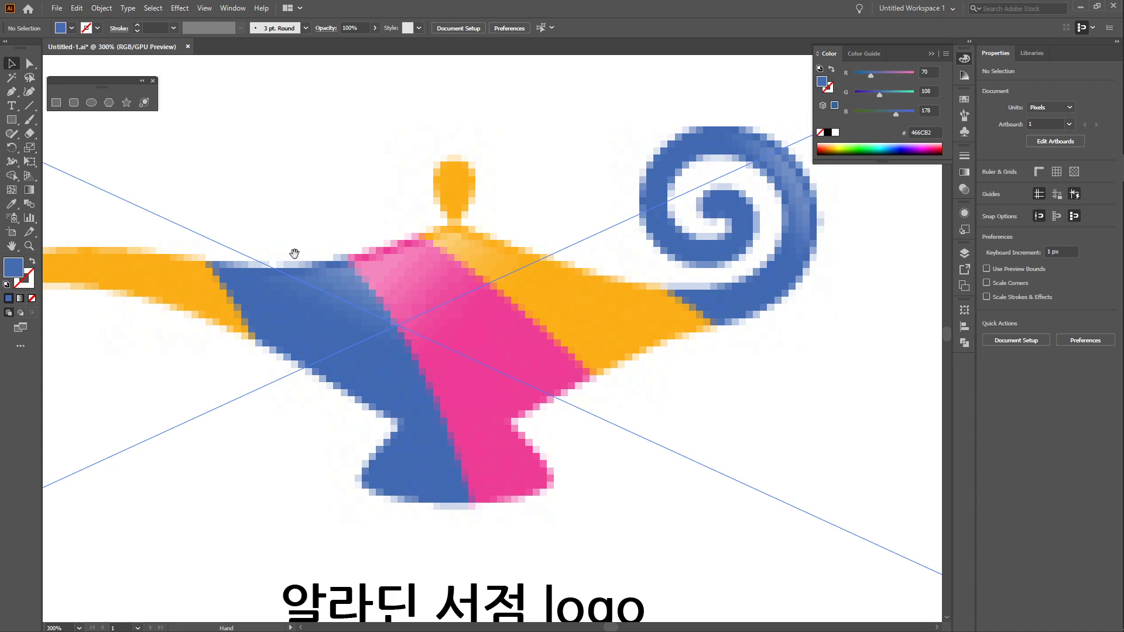
{"action": "left_click_drag", "start_coordinate": [627, 317], "coordinate": [522, 429]}
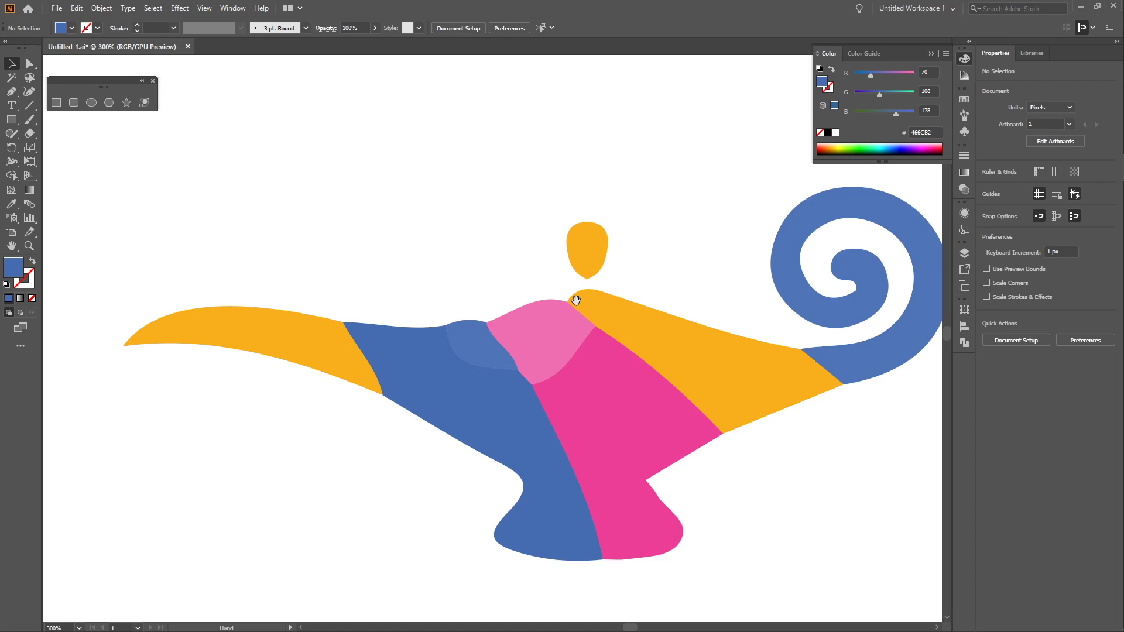
Inspect the light pink highlight's anchor points and the Smooth tool among the path-editing tools.
{"action": "left_click", "coordinate": [28, 63]}
{"action": "left_click", "coordinate": [542, 316]}
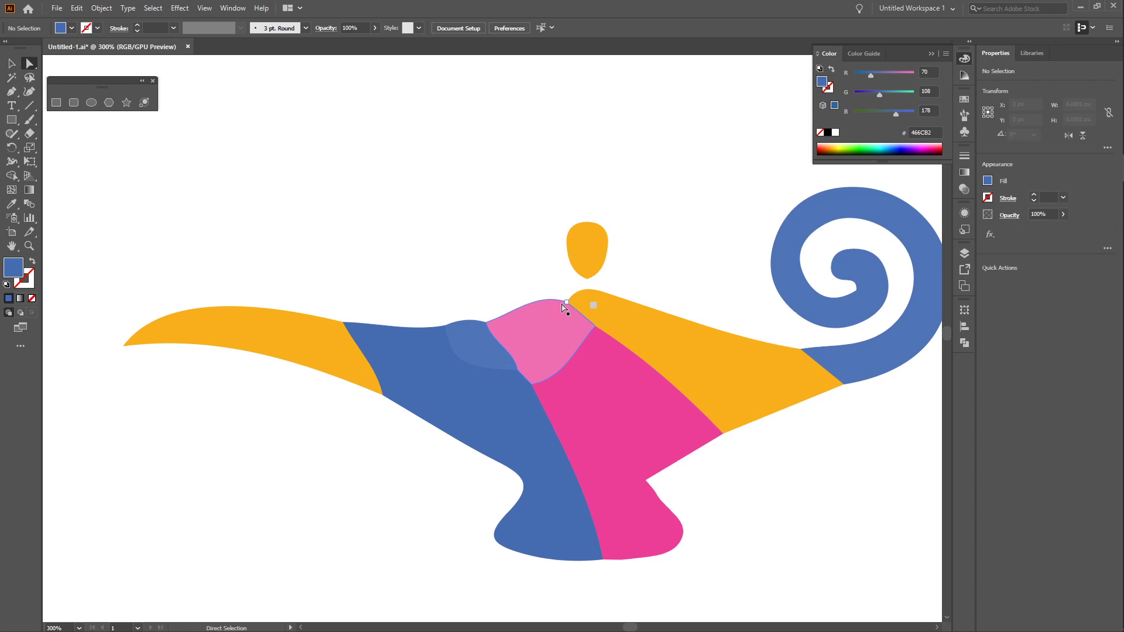
{"action": "left_click", "coordinate": [12, 134]}
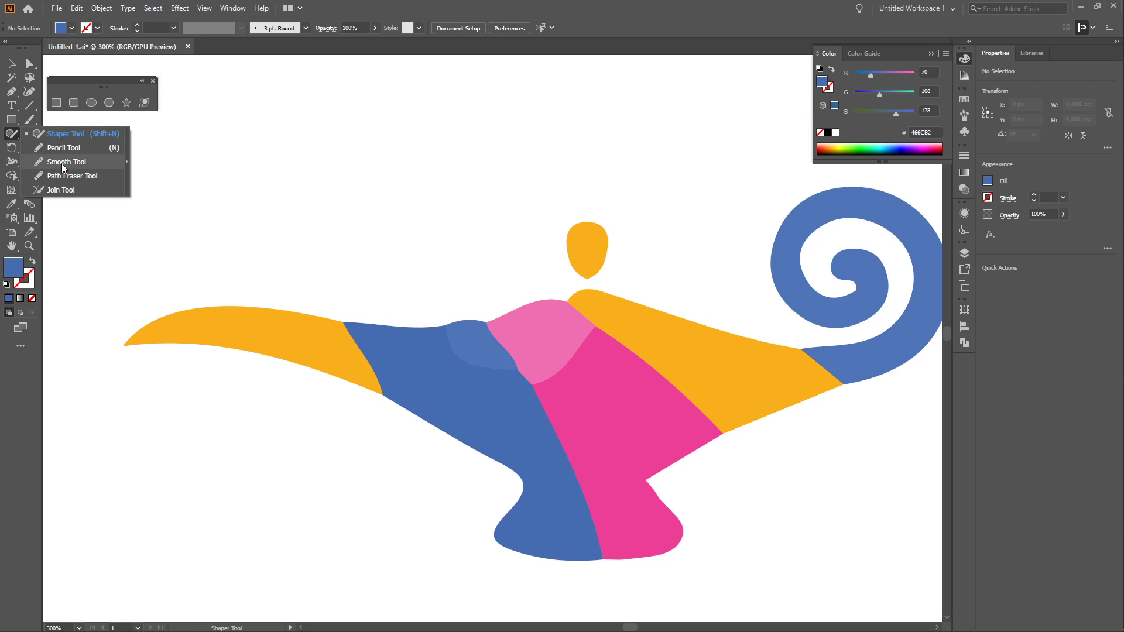
{"action": "left_click", "coordinate": [11, 63]}
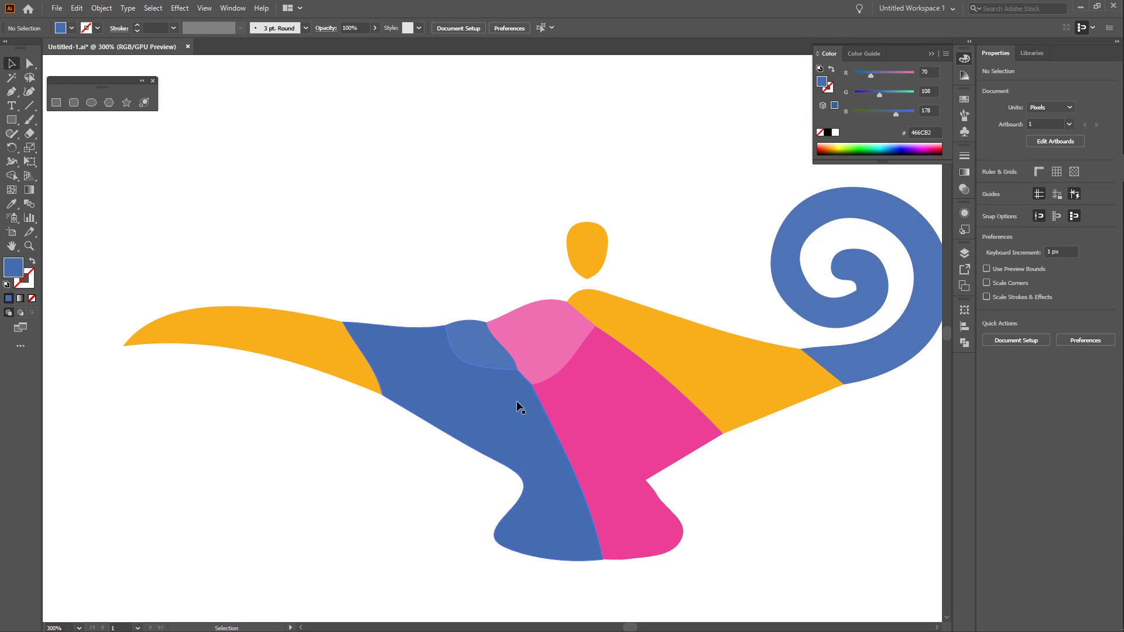
Review the complete vector lamp next to the original logo.
{"action": "scroll", "coordinate": [641, 371], "scroll_direction": "down", "scroll_amount": 4}
{"action": "left_click_drag", "start_coordinate": [565, 507], "coordinate": [602, 402]}
{"action": "left_click_drag", "start_coordinate": [562, 301], "coordinate": [557, 298]}
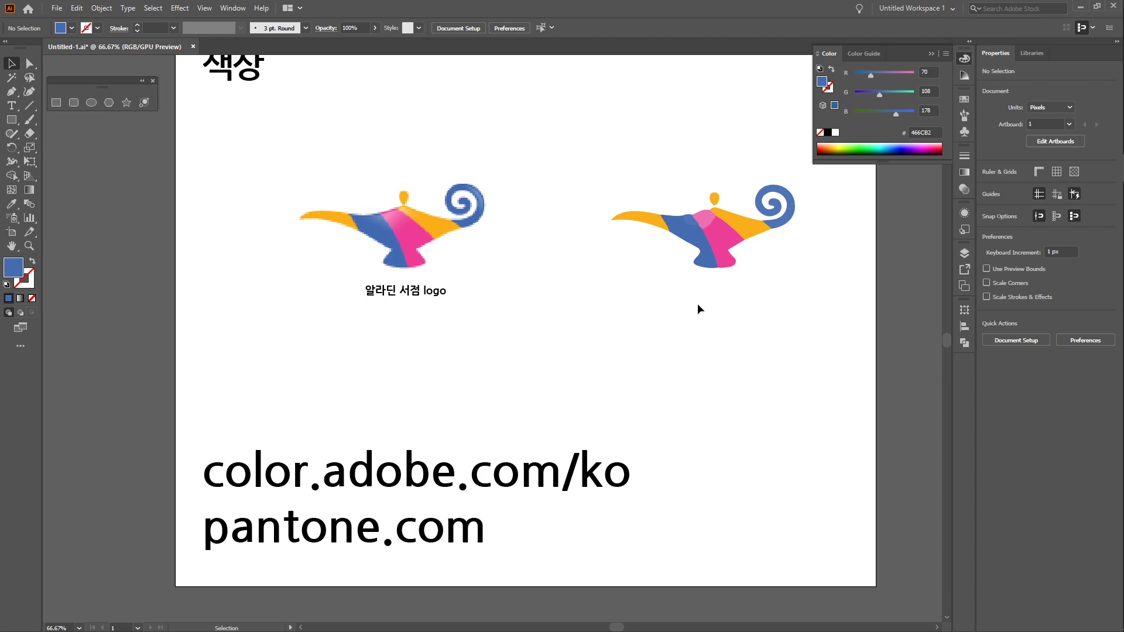
{"action": "left_click_drag", "start_coordinate": [557, 139], "coordinate": [903, 358]}
{"action": "left_click", "coordinate": [856, 289]}
{"action": "key", "text": "space"}
{"action": "left_click_drag", "start_coordinate": [708, 189], "coordinate": [714, 187]}
{"action": "left_click_drag", "start_coordinate": [688, 256], "coordinate": [695, 281]}
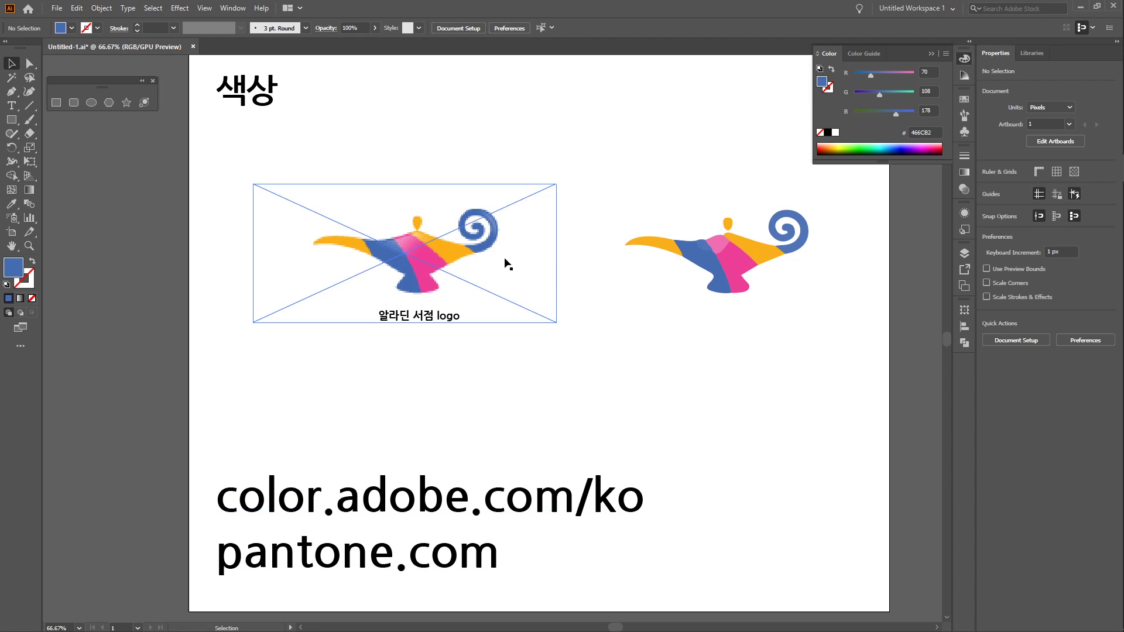
Check the saved swatches with the logo's yellow, blue and pink colour group, and close the colour settings.
{"action": "left_click", "coordinate": [966, 100]}
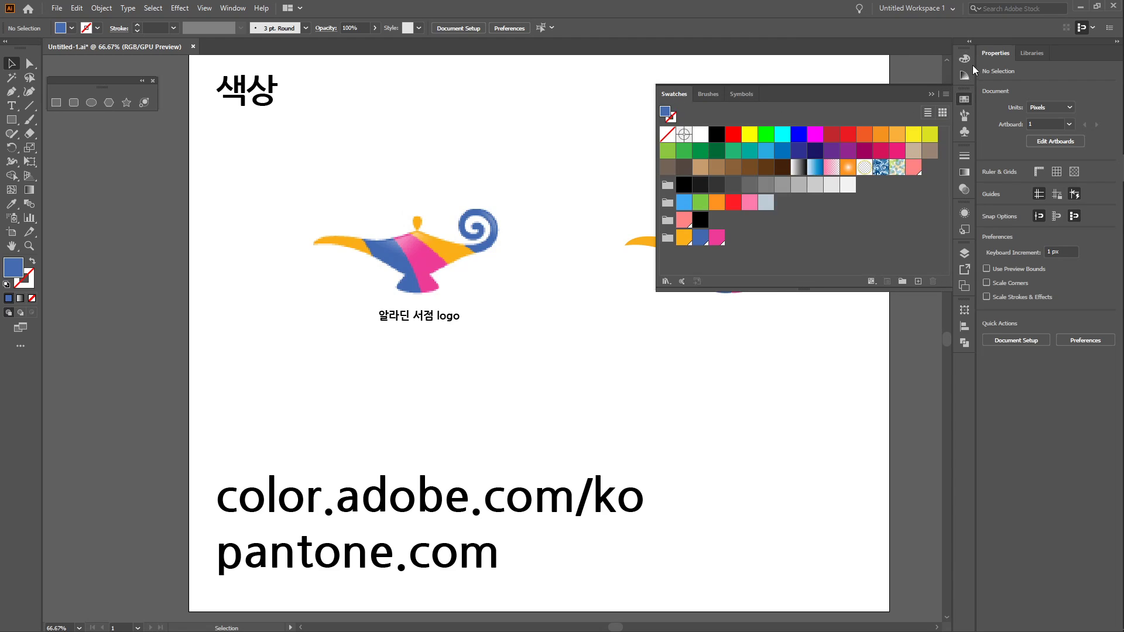
{"action": "left_click", "coordinate": [965, 59]}
{"action": "left_click", "coordinate": [964, 58]}
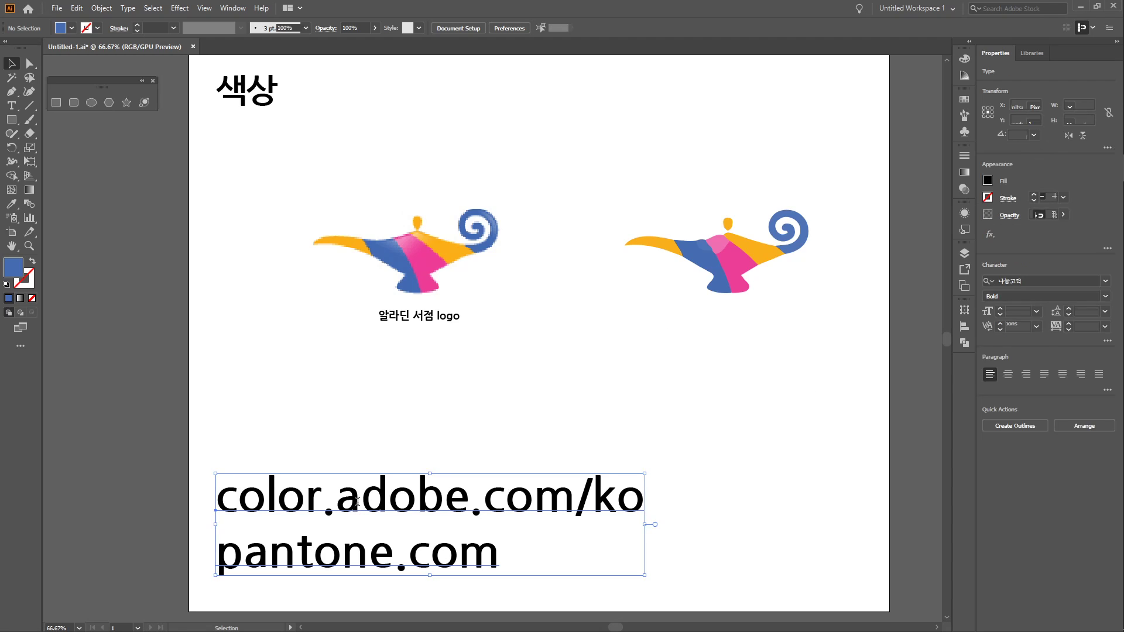
Copy the color.adobe.com/ko line from the artboard and open that Adobe Color page in a browser window over the document.
{"action": "double_click", "coordinate": [388, 499]}
{"action": "triple_click", "coordinate": [350, 502]}
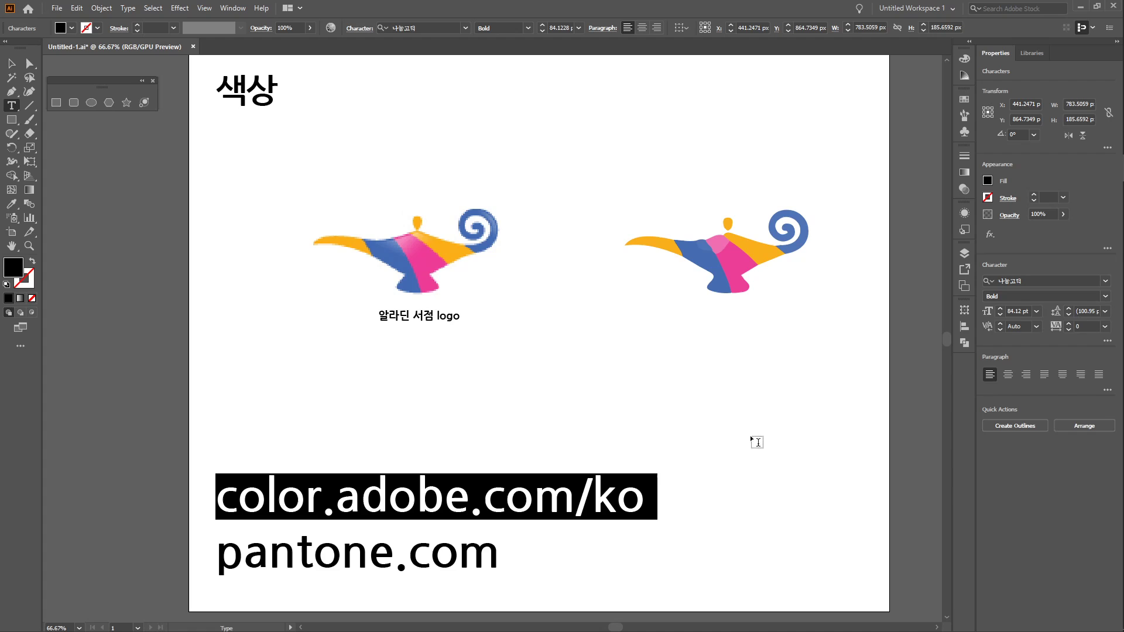
{"action": "key", "text": "Escape"}
{"action": "left_click", "coordinate": [210, 337]}
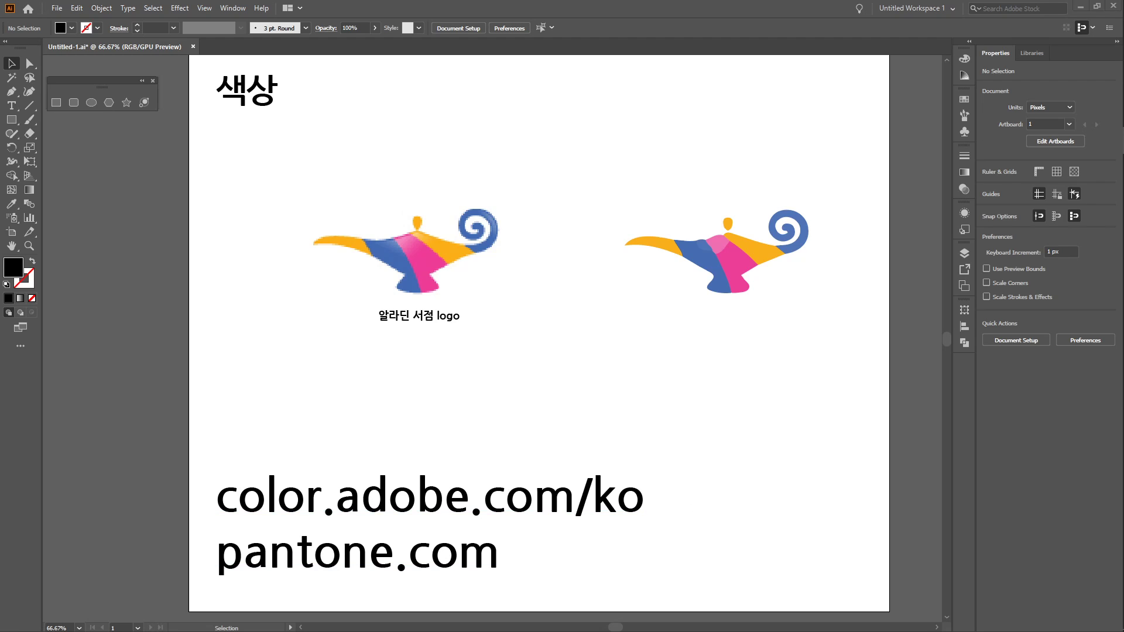
{"action": "left_click_drag", "start_coordinate": [1123, 185], "coordinate": [495, 185]}
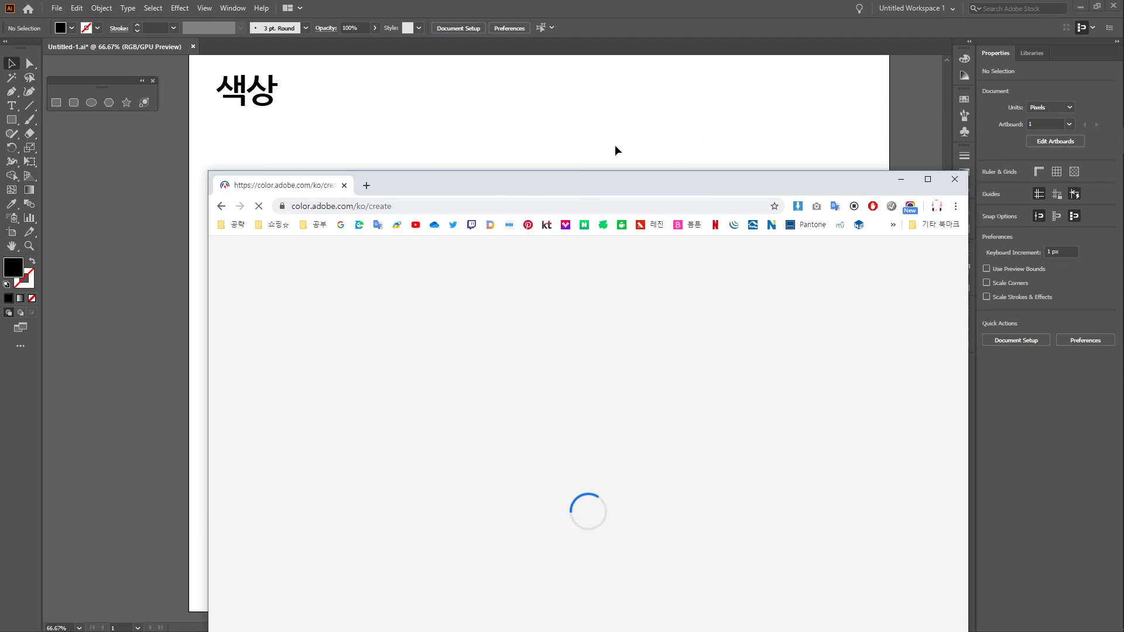
{"action": "left_click_drag", "start_coordinate": [617, 183], "coordinate": [696, 18]}
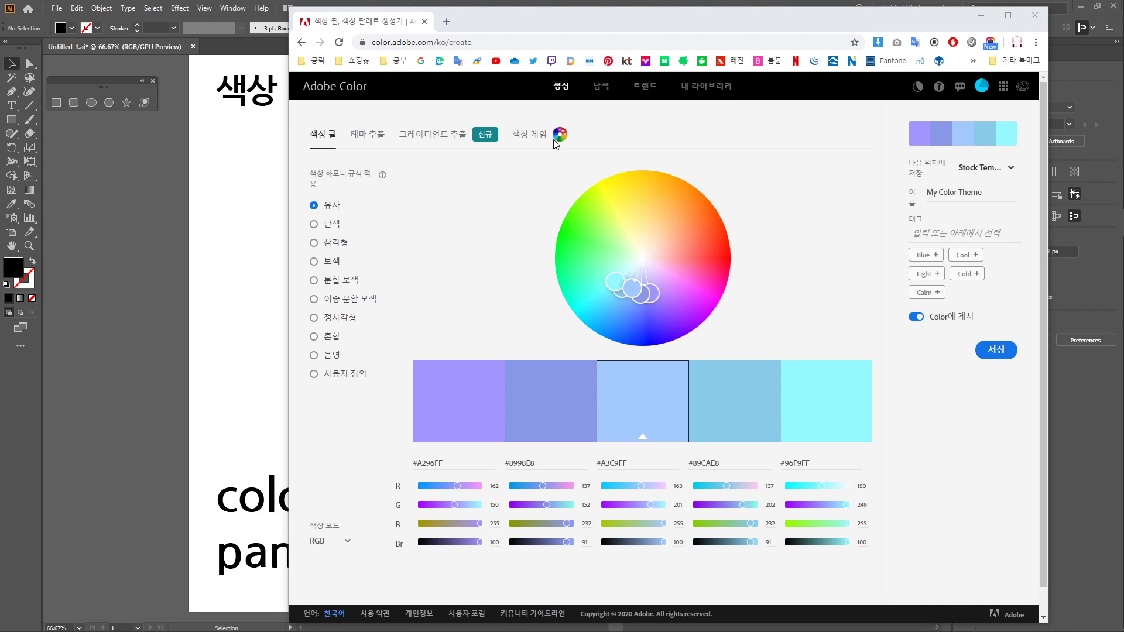
Open Adobe Color's Explore page (탐색) and browse its published colour themes.
{"action": "left_click", "coordinate": [602, 91]}
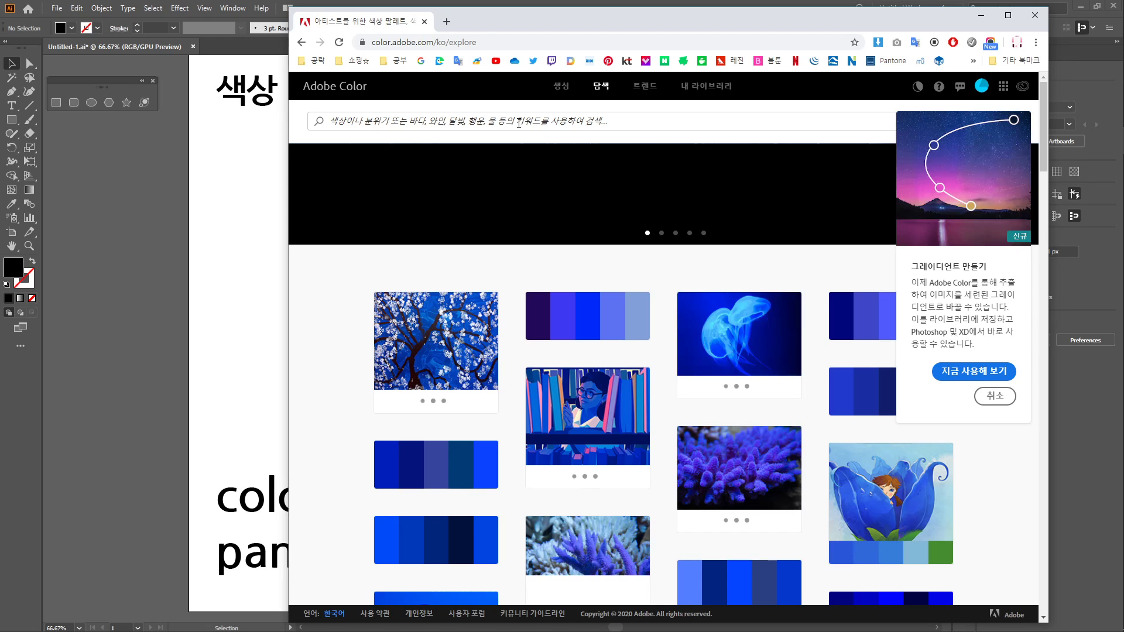
{"action": "scroll", "coordinate": [532, 381], "scroll_direction": "down", "scroll_amount": 5}
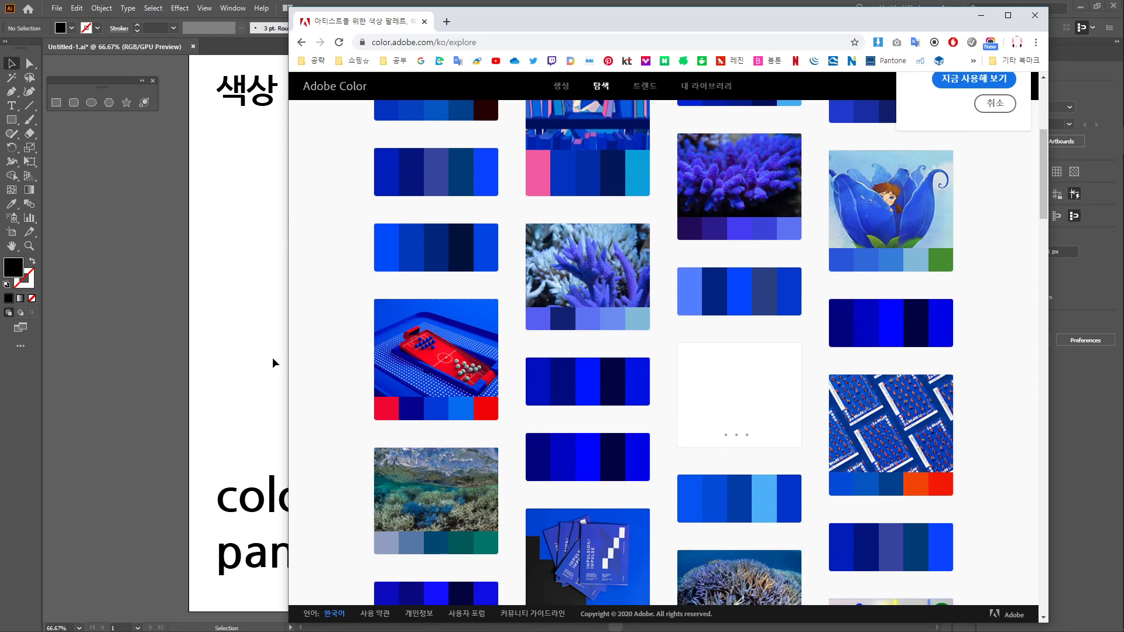
{"action": "scroll", "coordinate": [320, 375], "scroll_direction": "up", "scroll_amount": 5}
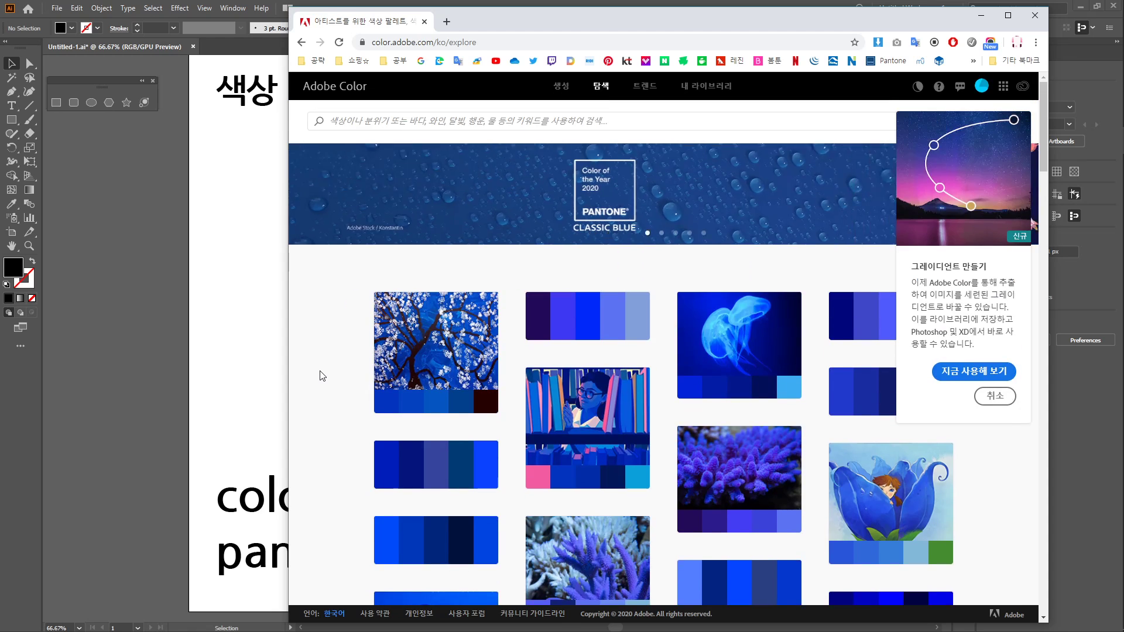
Search the colour themes for "건강, 차" and look through the matching photos and palettes.
{"action": "left_click", "coordinate": [393, 121]}
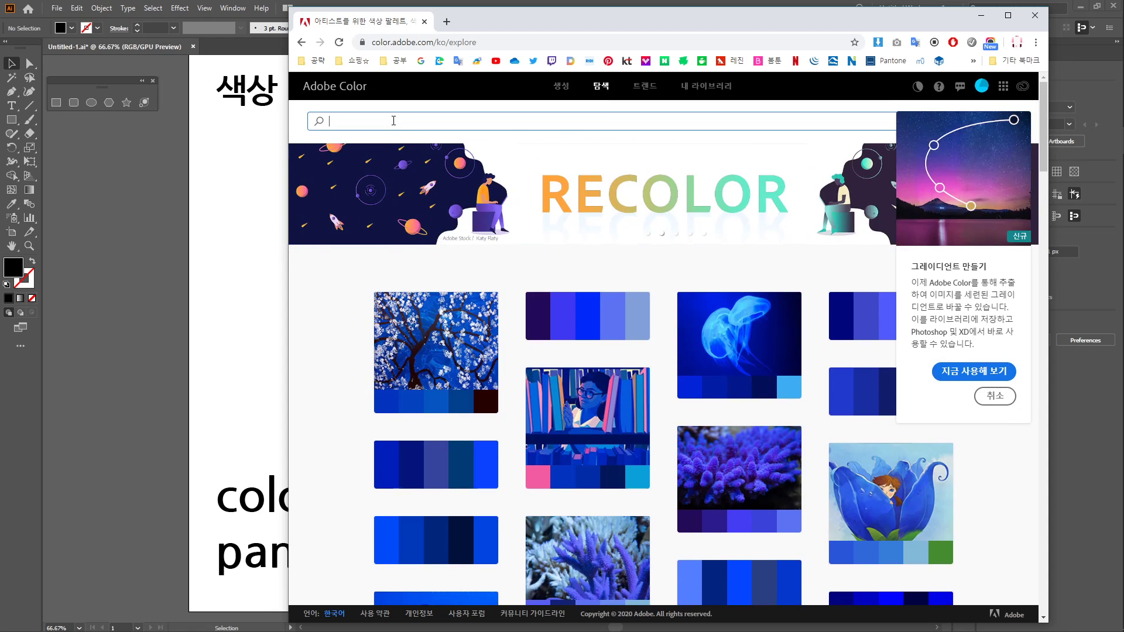
{"action": "type", "text": "건강, 차"}
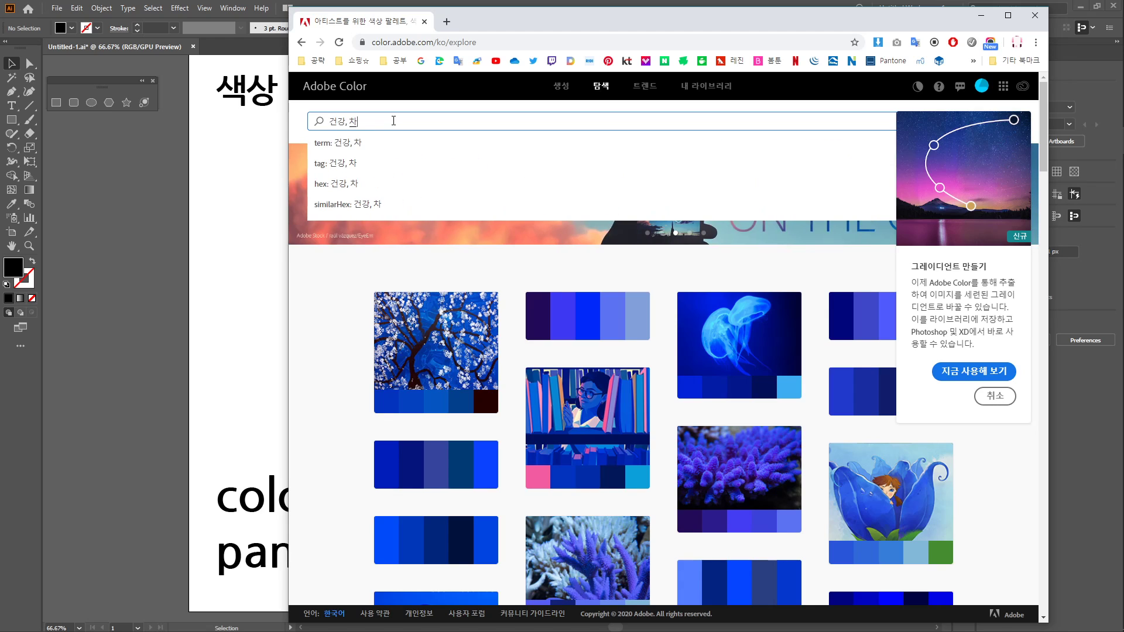
{"action": "key", "text": "Return"}
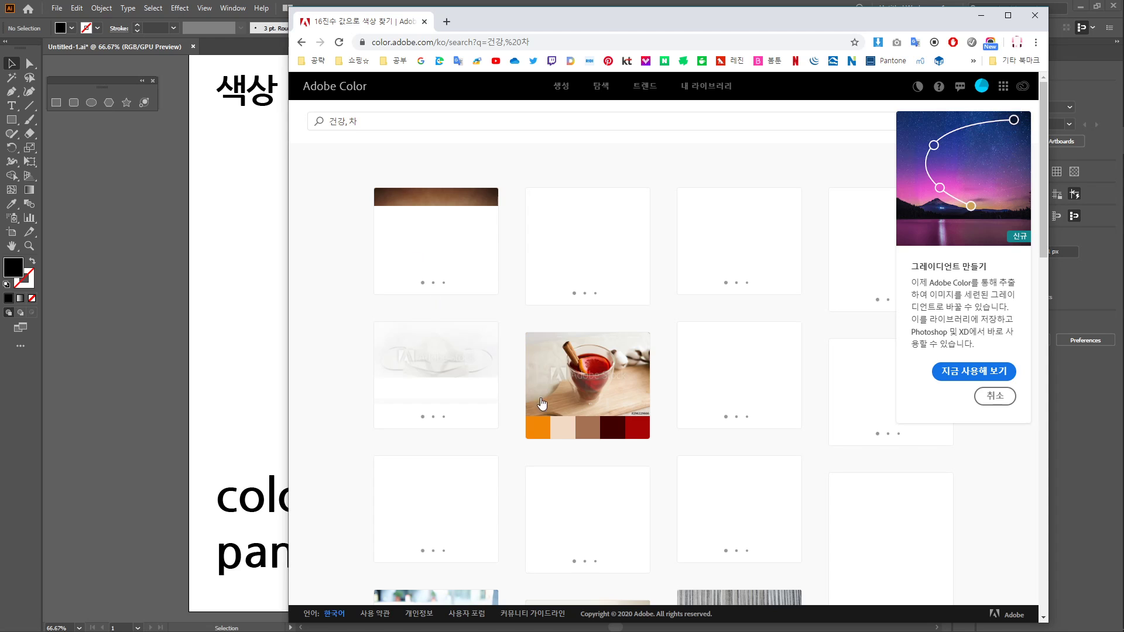
{"action": "scroll", "coordinate": [587, 375], "scroll_direction": "down", "scroll_amount": 3}
{"action": "scroll", "coordinate": [587, 536], "scroll_direction": "down", "scroll_amount": 2}
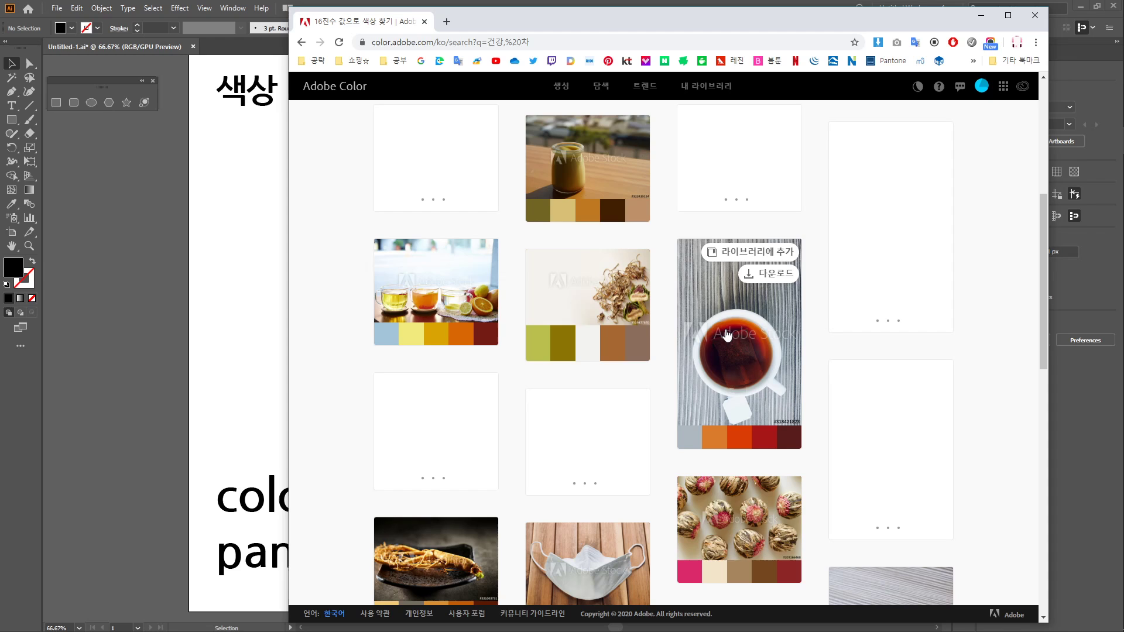
{"action": "scroll", "coordinate": [422, 359], "scroll_direction": "up", "scroll_amount": 5}
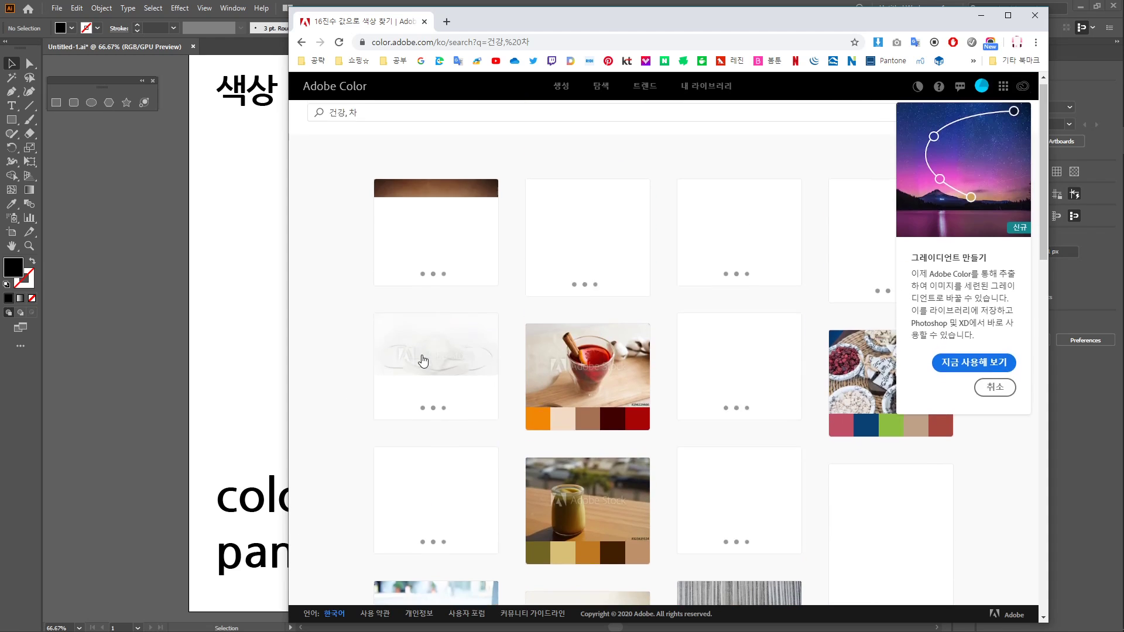
Open the Trends page (트렌드) and examine the palettes by field, from fashion and graphic design to travel.
{"action": "left_click", "coordinate": [645, 86]}
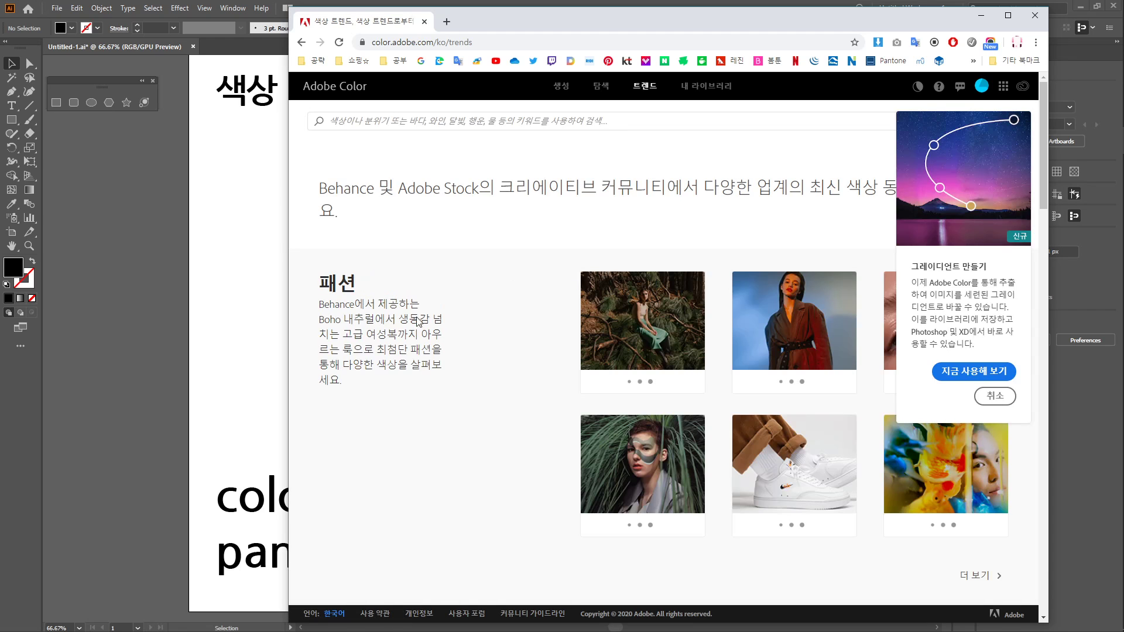
{"action": "scroll", "coordinate": [339, 297], "scroll_direction": "down", "scroll_amount": 6}
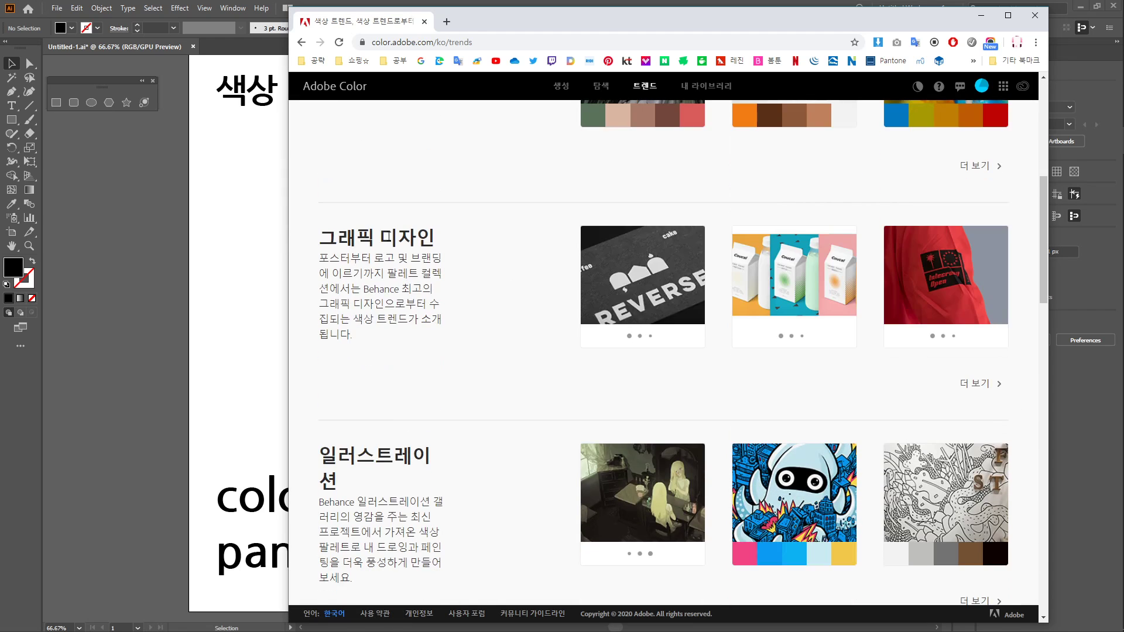
{"action": "scroll", "coordinate": [390, 237], "scroll_direction": "down", "scroll_amount": 4}
{"action": "scroll", "coordinate": [389, 240], "scroll_direction": "down", "scroll_amount": 4}
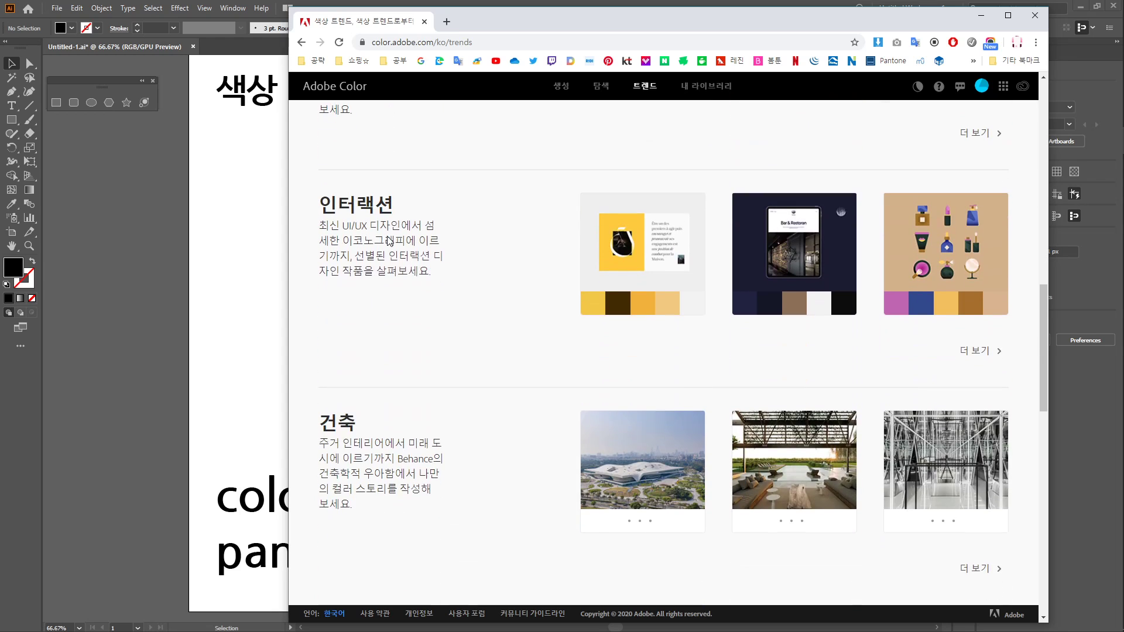
{"action": "scroll", "coordinate": [357, 471], "scroll_direction": "down", "scroll_amount": 5}
{"action": "scroll", "coordinate": [388, 398], "scroll_direction": "down", "scroll_amount": 5}
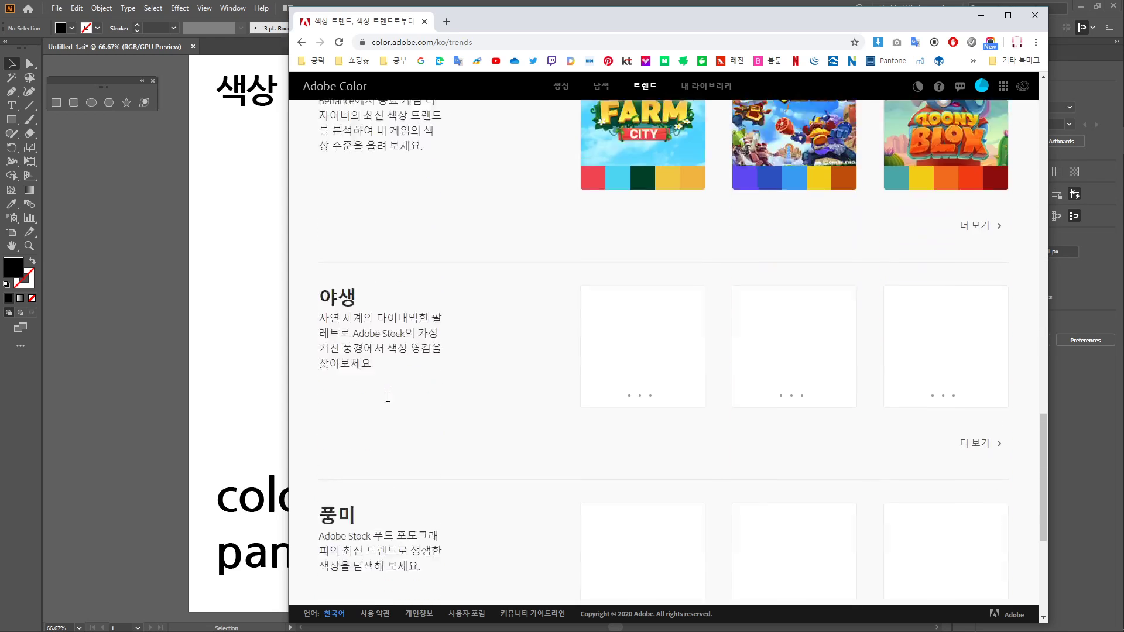
{"action": "scroll", "coordinate": [369, 521], "scroll_direction": "down", "scroll_amount": 5}
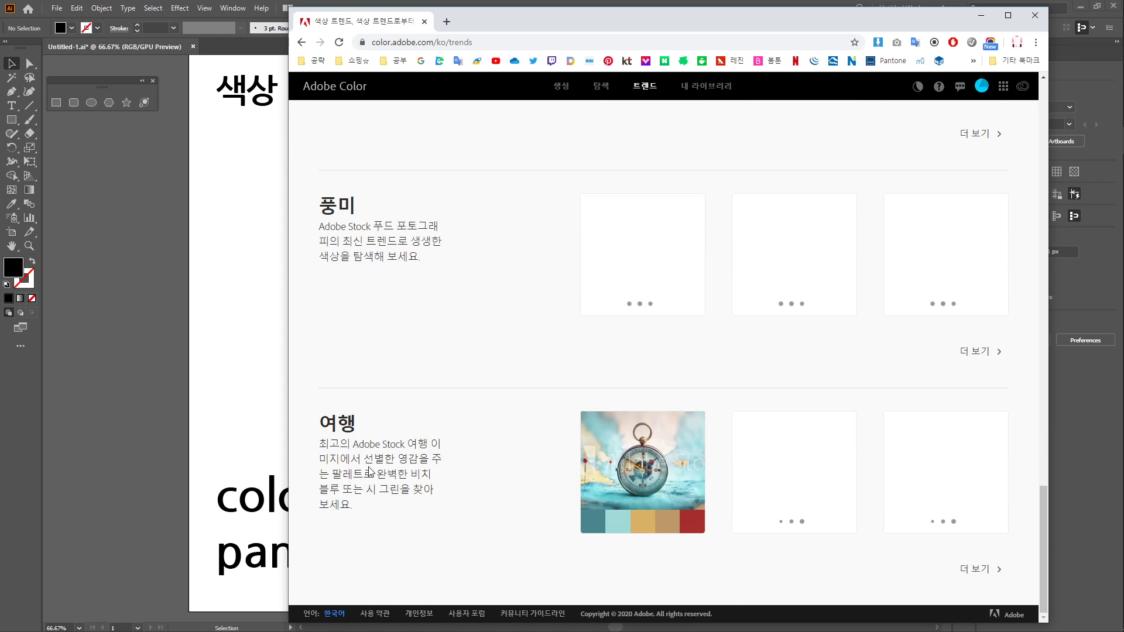
{"action": "scroll", "coordinate": [372, 473], "scroll_direction": "up", "scroll_amount": 12}
{"action": "scroll", "coordinate": [371, 473], "scroll_direction": "up", "scroll_amount": 15}
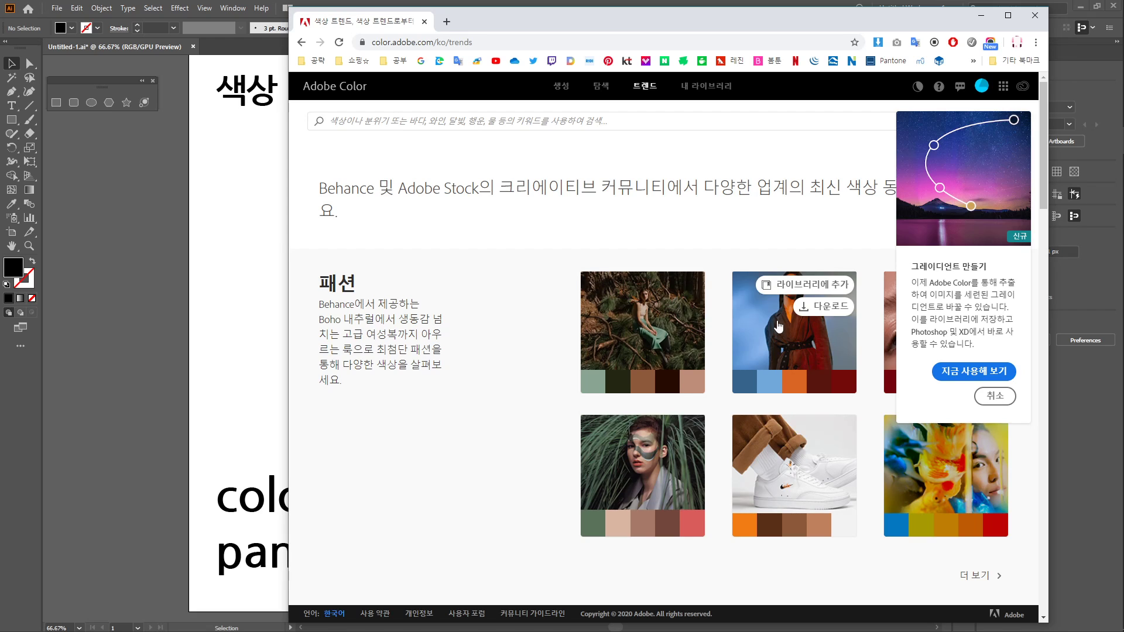
Return to the colour wheel, compare the monochromatic, triad and complementary harmony rules, and set the rule back to analogous (유사).
{"action": "left_click", "coordinate": [560, 93]}
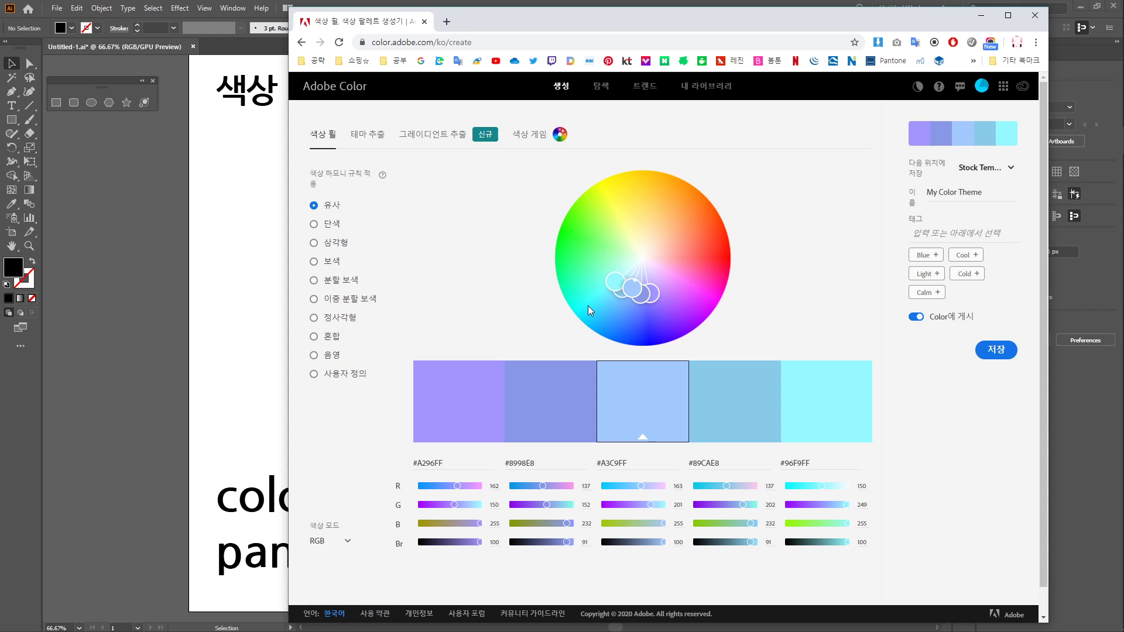
{"action": "left_click", "coordinate": [331, 225]}
{"action": "left_click", "coordinate": [324, 244]}
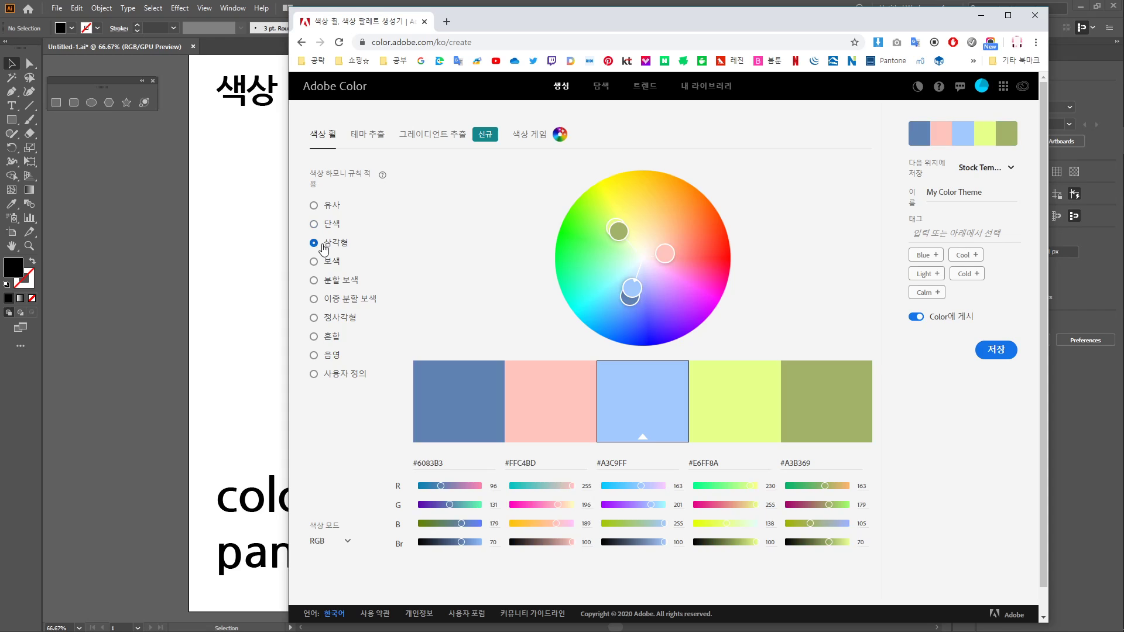
{"action": "left_click", "coordinate": [325, 263]}
{"action": "left_click", "coordinate": [325, 244]}
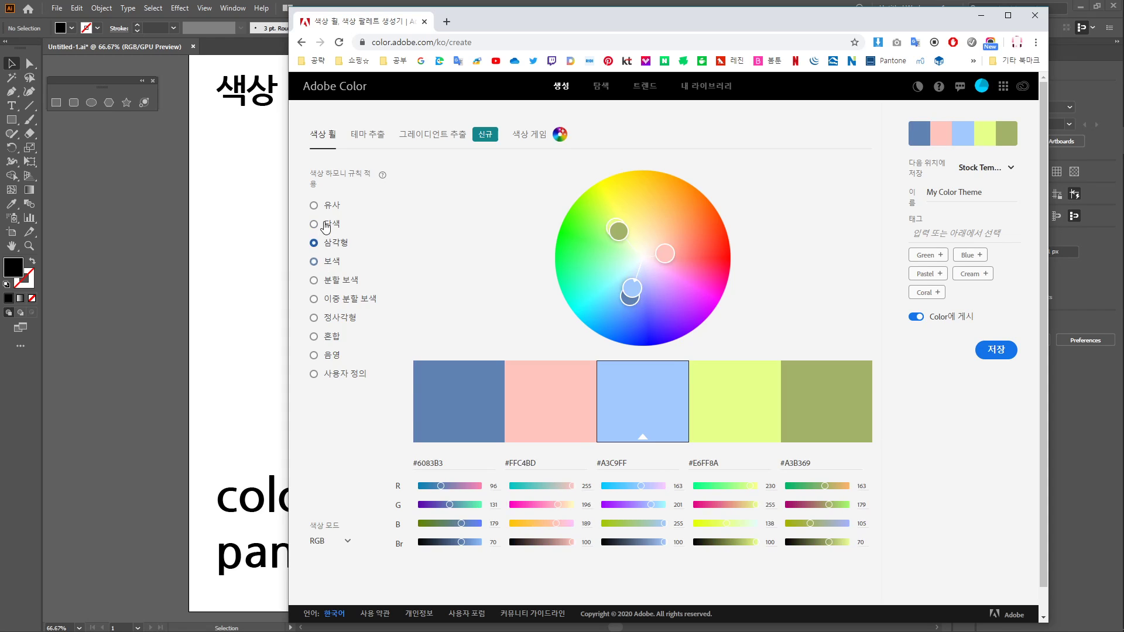
{"action": "left_click", "coordinate": [328, 225]}
{"action": "left_click", "coordinate": [328, 206]}
Spread the analogous theme's colours widely around the wheel and select the hex code of the green swatch.
{"action": "mouse_move", "coordinate": [614, 280]}
{"action": "left_mouse_down"}
{"action": "mouse_move", "coordinate": [605, 233]}
{"action": "mouse_move", "coordinate": [649, 208]}
{"action": "mouse_move", "coordinate": [607, 229]}
{"action": "mouse_move", "coordinate": [625, 205]}
{"action": "mouse_move", "coordinate": [601, 217]}
{"action": "left_mouse_up"}
{"action": "mouse_move", "coordinate": [638, 214]}
{"action": "left_mouse_down"}
{"action": "mouse_move", "coordinate": [609, 229]}
{"action": "mouse_move", "coordinate": [643, 218]}
{"action": "left_mouse_up"}
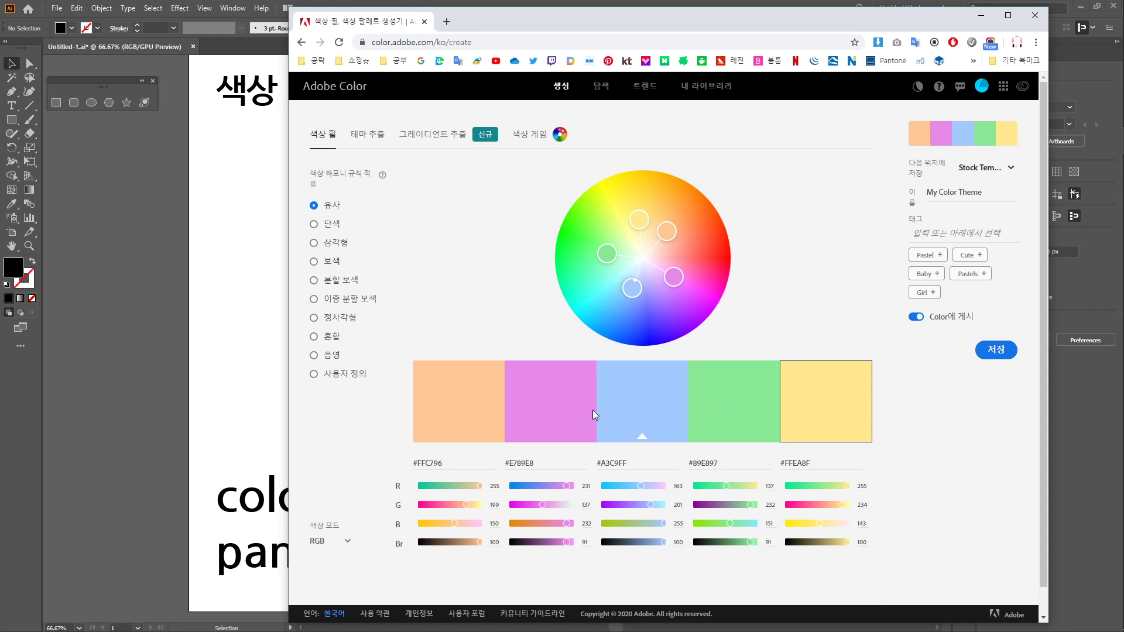
{"action": "left_click", "coordinate": [703, 468]}
{"action": "double_click", "coordinate": [701, 463]}
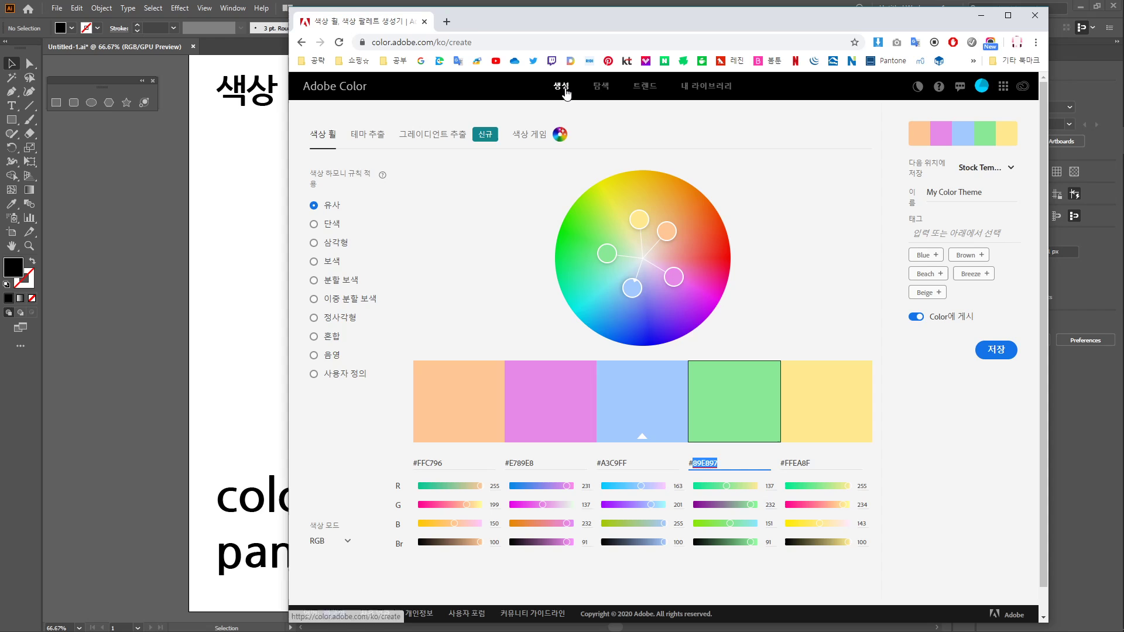
View the theme extraction (테마 추출) and gradient extraction (그레이디언트 추출) pages, and return to the colour wheel.
{"action": "left_click", "coordinate": [363, 140]}
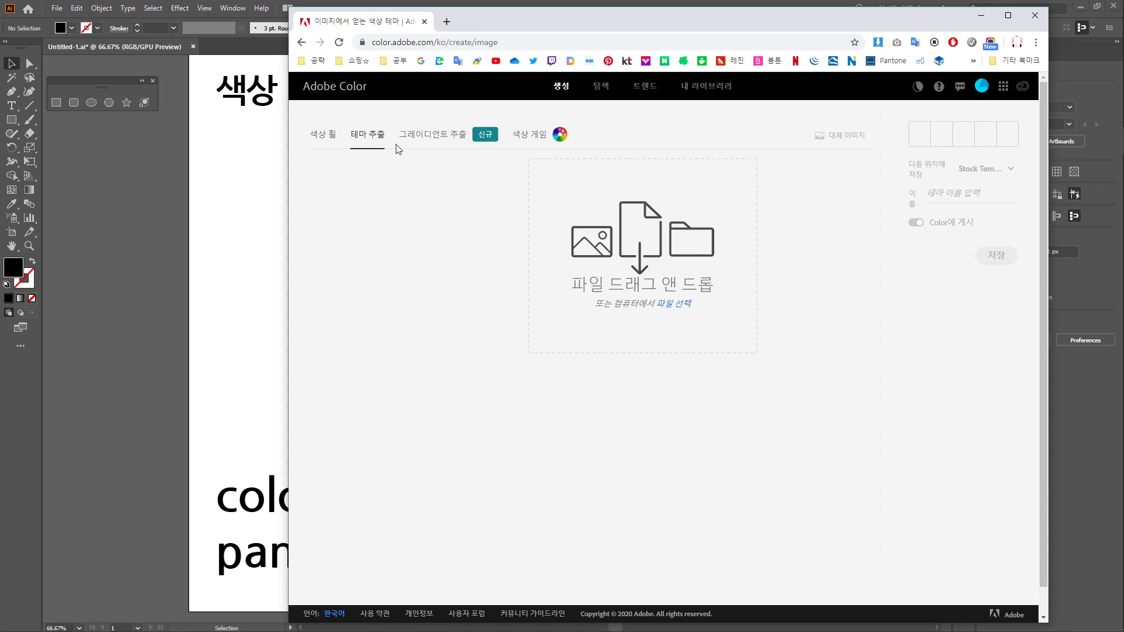
{"action": "left_click", "coordinate": [424, 144]}
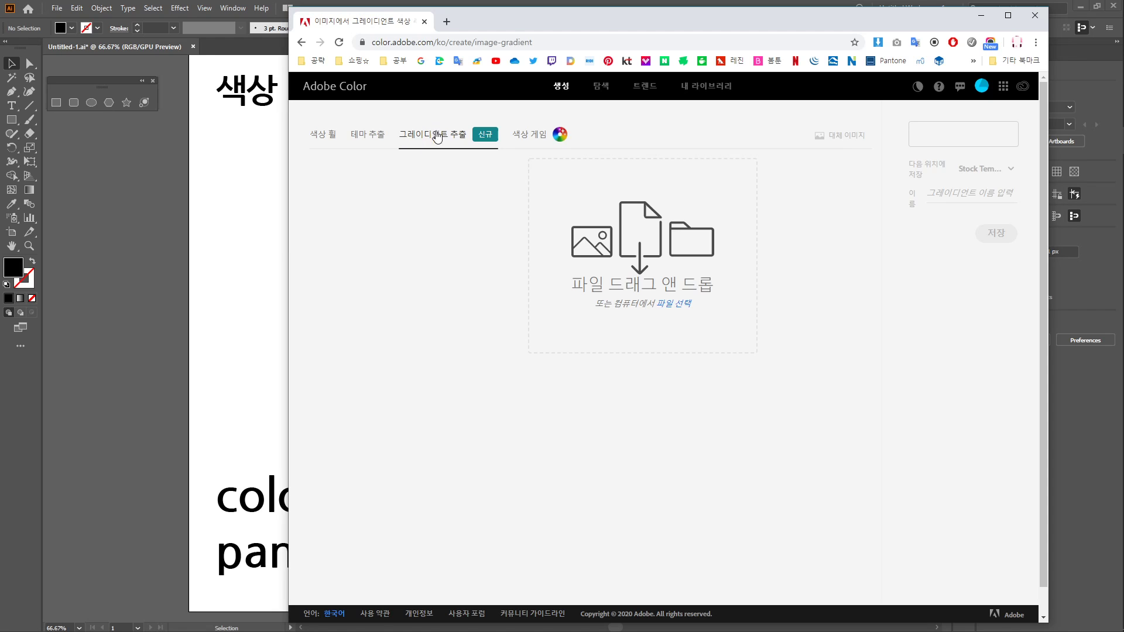
{"action": "left_click", "coordinate": [331, 141]}
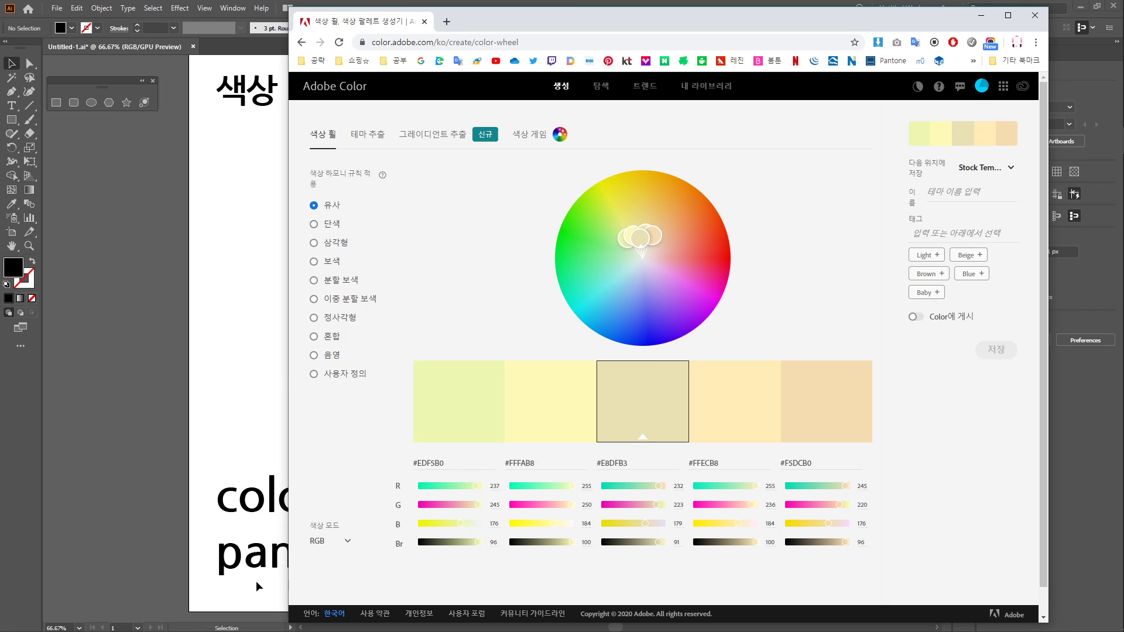
Copy the pantone.com line from the artboard, open that site in the browser and place its window over the document.
{"action": "left_click", "coordinate": [252, 554]}
{"action": "triple_click", "coordinate": [369, 559]}
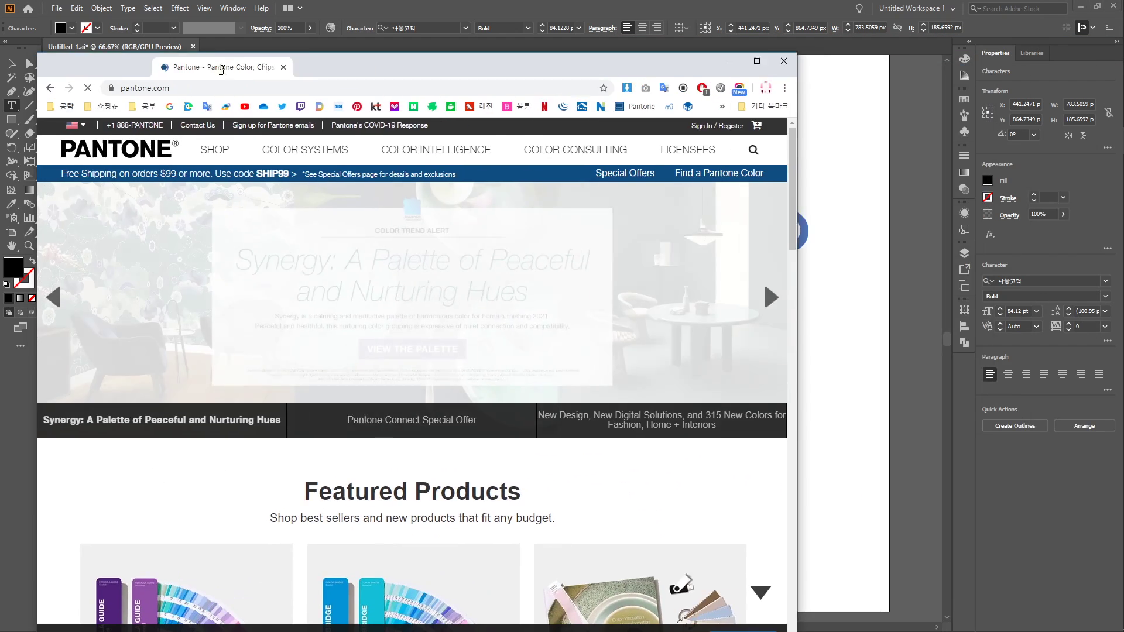
{"action": "left_click_drag", "start_coordinate": [218, 66], "coordinate": [462, 10]}
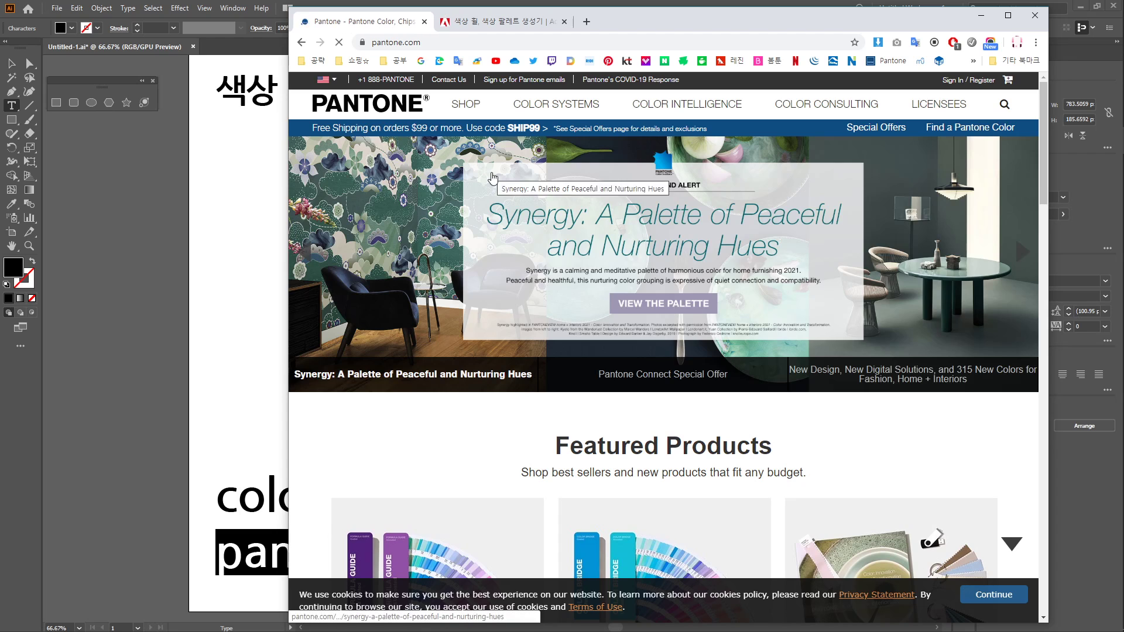
Look through Pantone's home page and open the Color of the Year page for 2020: Classic Blue.
{"action": "scroll", "coordinate": [627, 422], "scroll_direction": "down", "scroll_amount": 8}
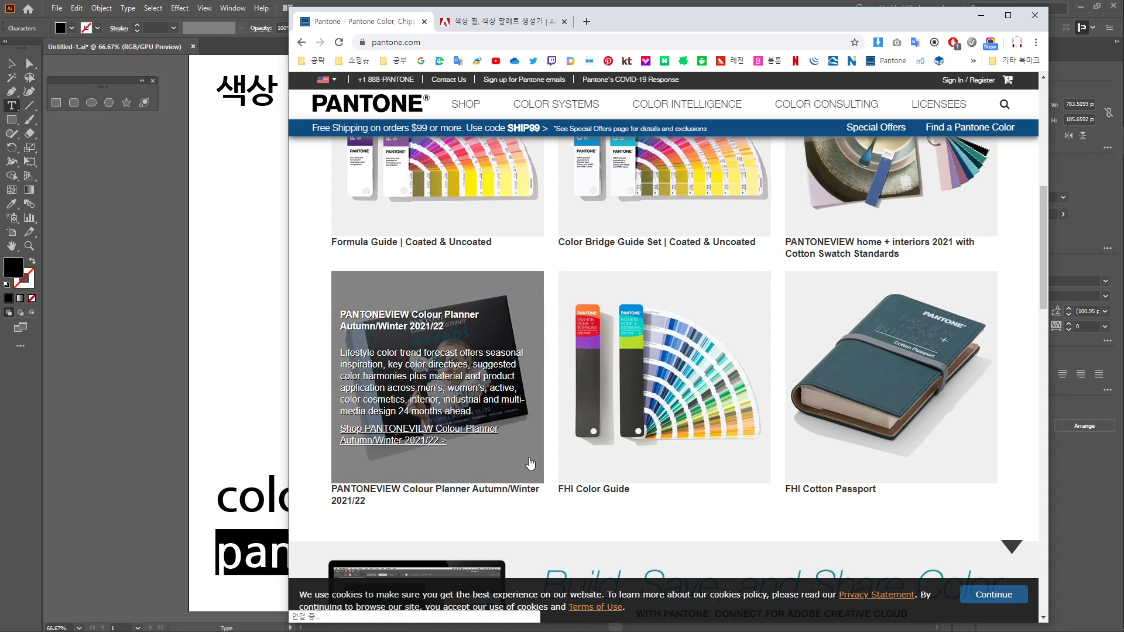
{"action": "scroll", "coordinate": [321, 354], "scroll_direction": "down", "scroll_amount": 3}
{"action": "scroll", "coordinate": [517, 445], "scroll_direction": "up", "scroll_amount": 10}
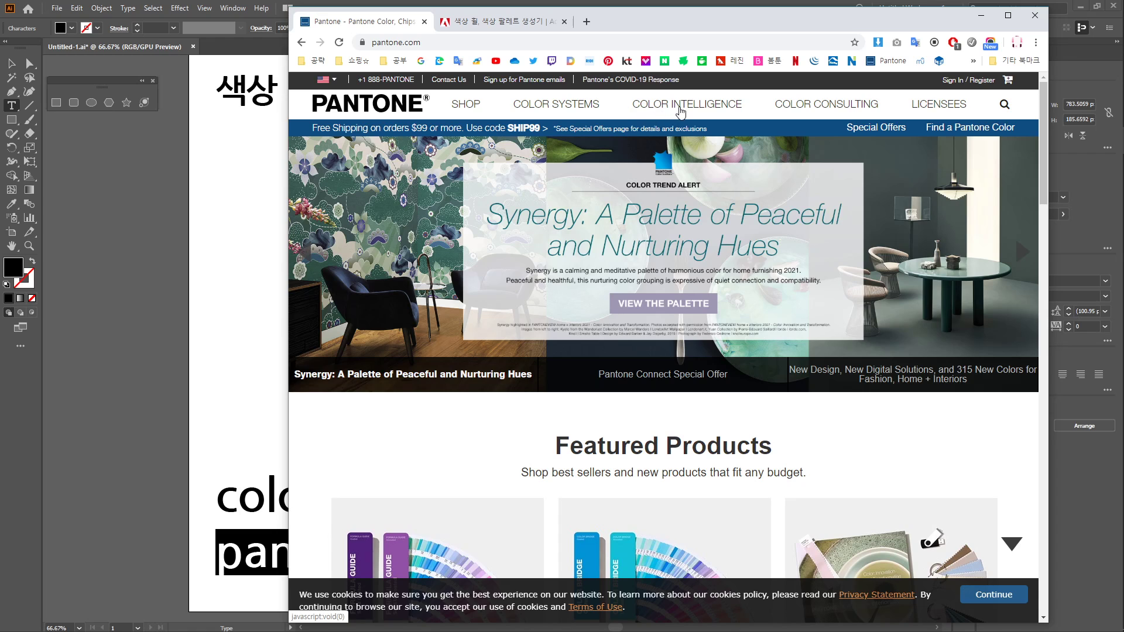
{"action": "mouse_move", "coordinate": [681, 111]}
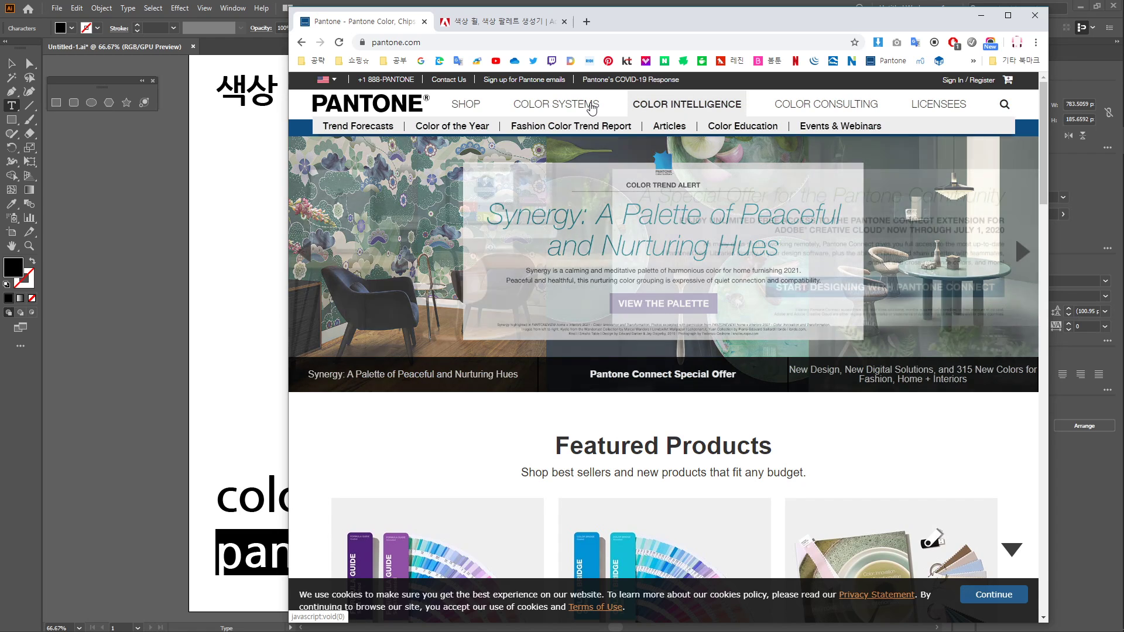
{"action": "mouse_move", "coordinate": [556, 108]}
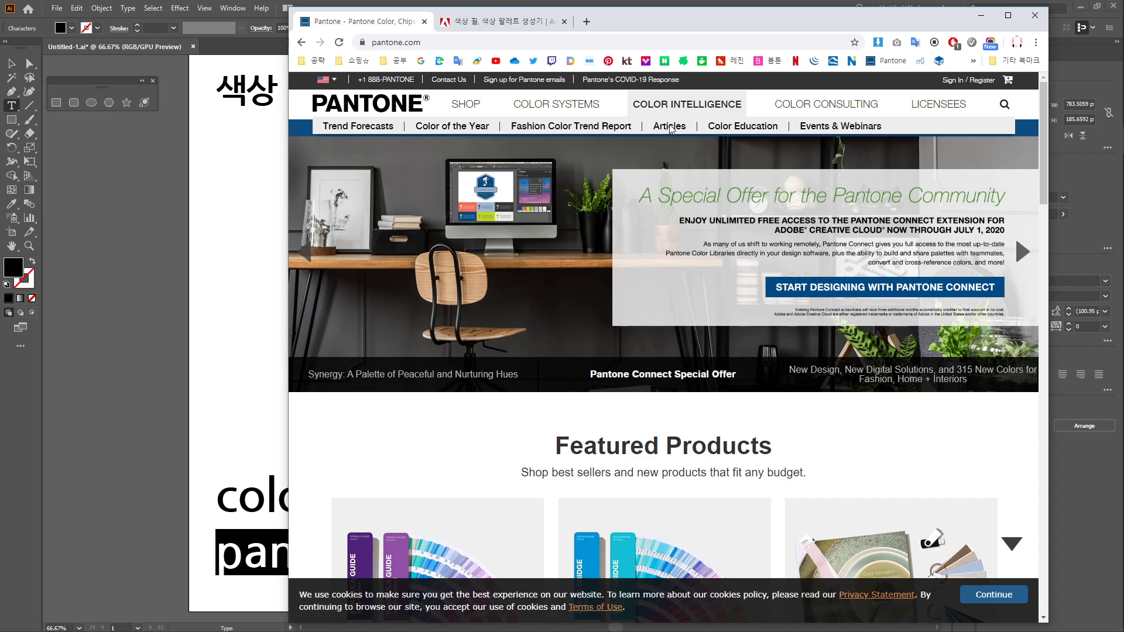
{"action": "mouse_move", "coordinate": [431, 131]}
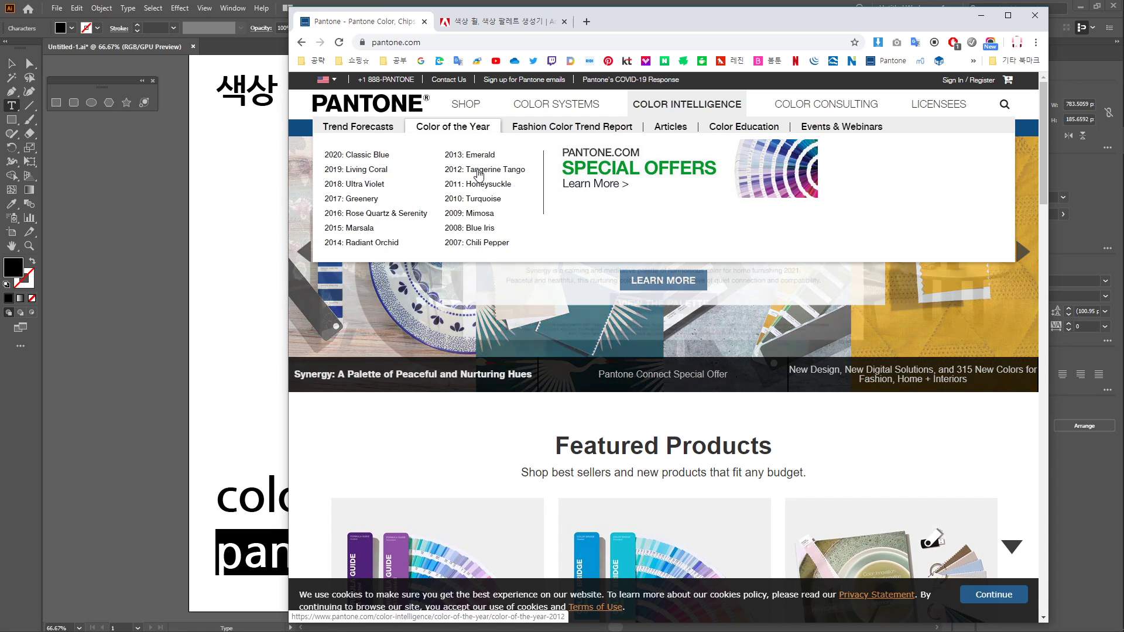
{"action": "left_click", "coordinate": [378, 157]}
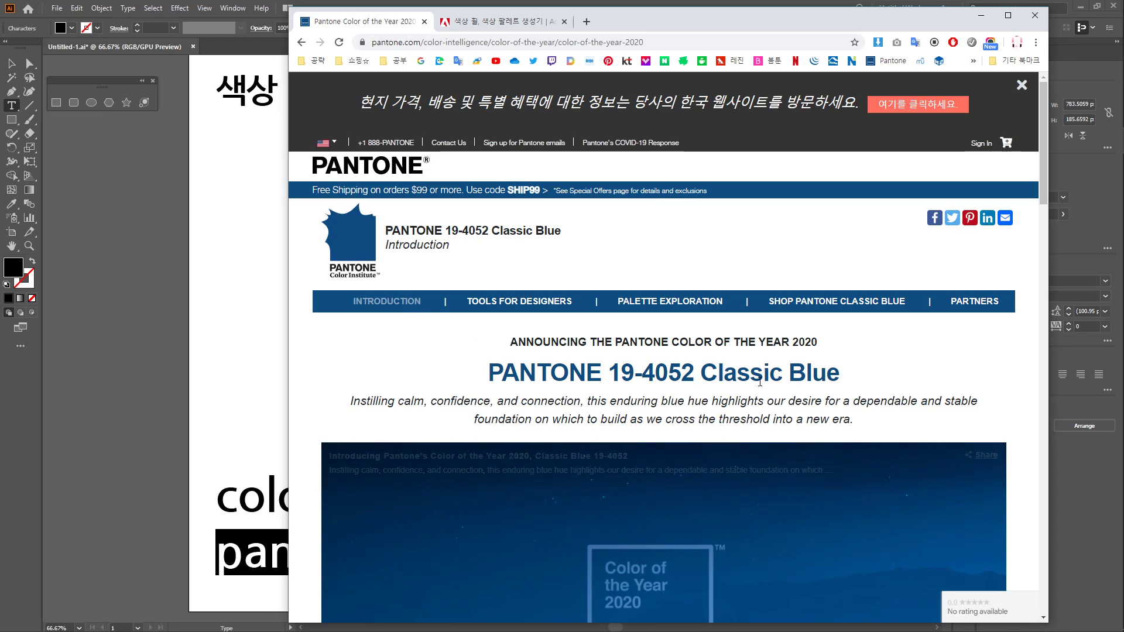
Examine the Classic Blue page's video, description and past Colors of the Year, and close the browser to return to the Illustrator document.
{"action": "scroll", "coordinate": [301, 418], "scroll_direction": "down", "scroll_amount": 10}
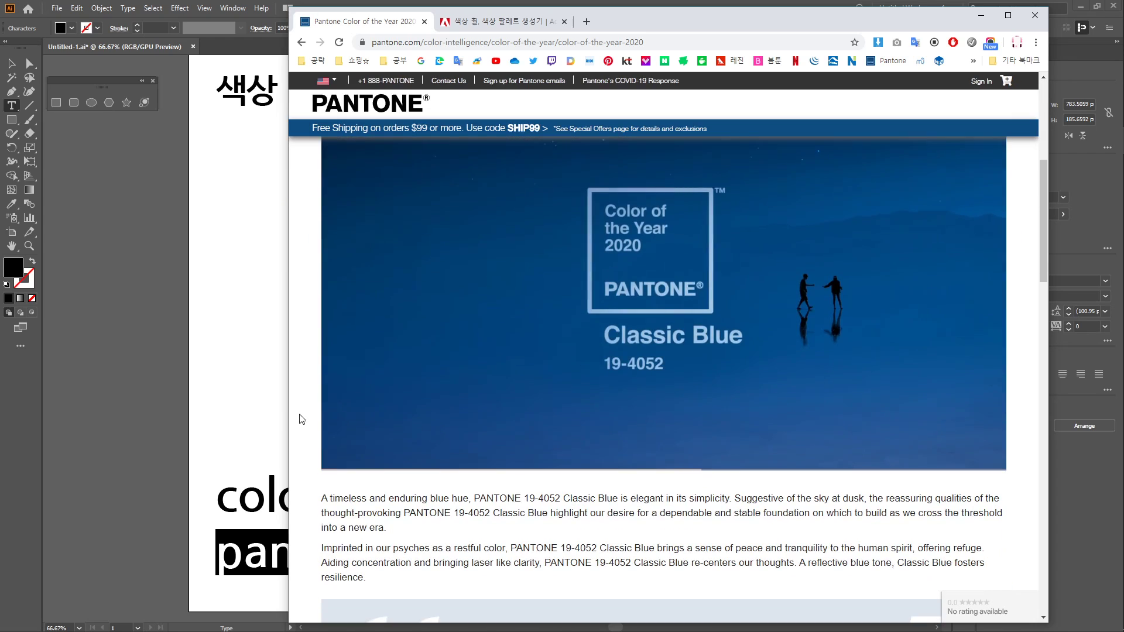
{"action": "scroll", "coordinate": [302, 419], "scroll_direction": "down", "scroll_amount": 10}
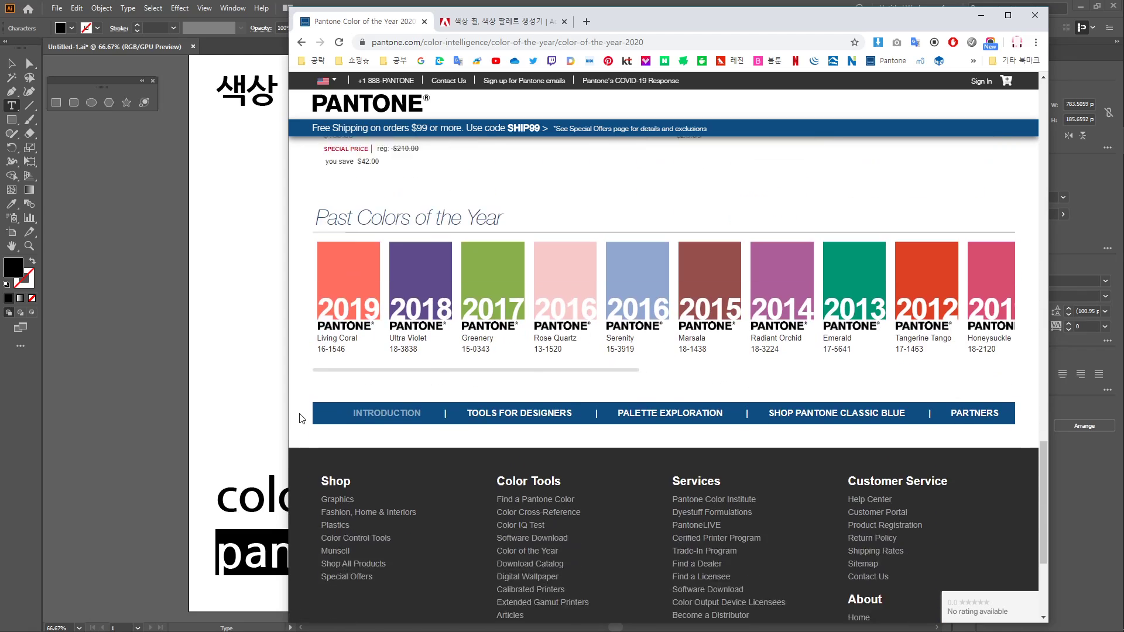
{"action": "scroll", "coordinate": [301, 418], "scroll_direction": "up", "scroll_amount": 4}
{"action": "scroll", "coordinate": [301, 419], "scroll_direction": "down", "scroll_amount": 1}
{"action": "scroll", "coordinate": [301, 419], "scroll_direction": "down", "scroll_amount": 4}
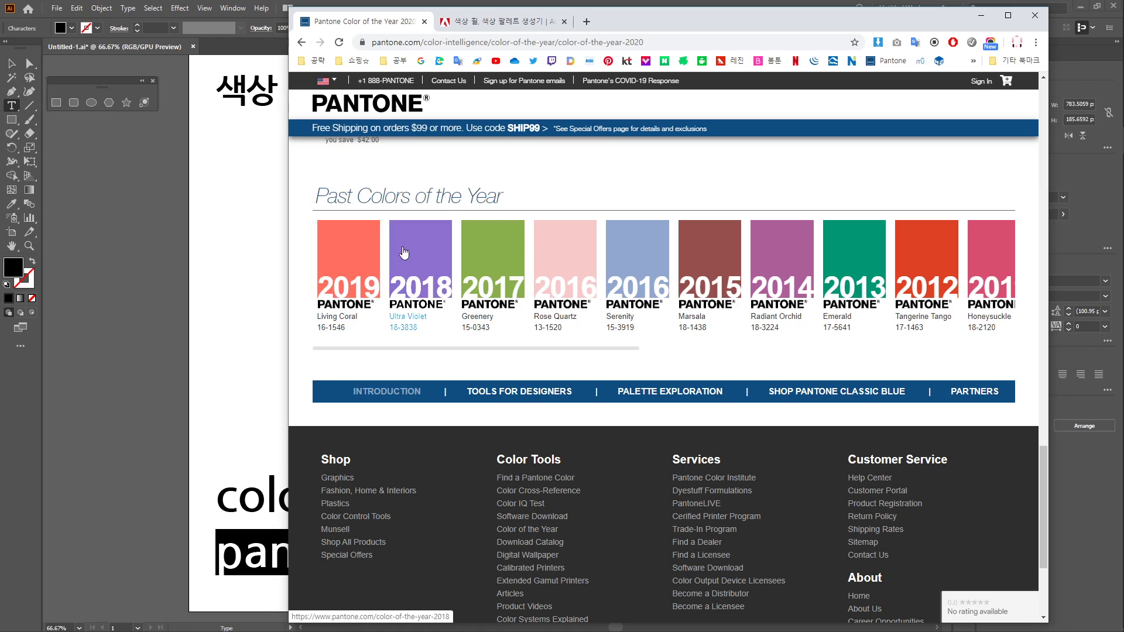
{"action": "scroll", "coordinate": [412, 448], "scroll_direction": "up", "scroll_amount": 20}
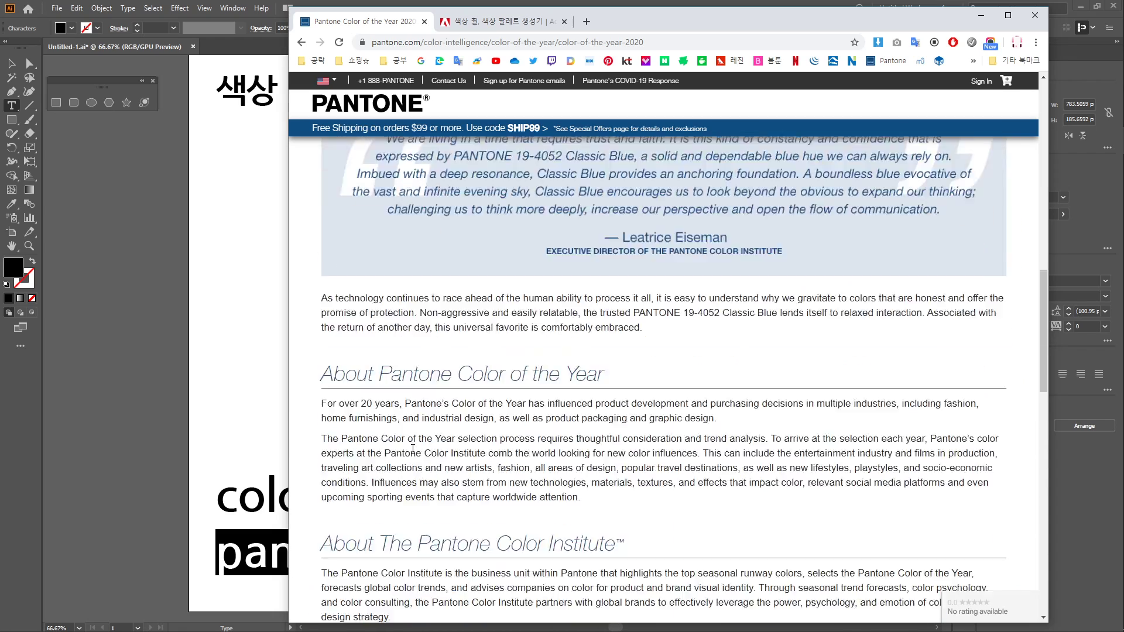
{"action": "scroll", "coordinate": [412, 449], "scroll_direction": "down", "scroll_amount": 6}
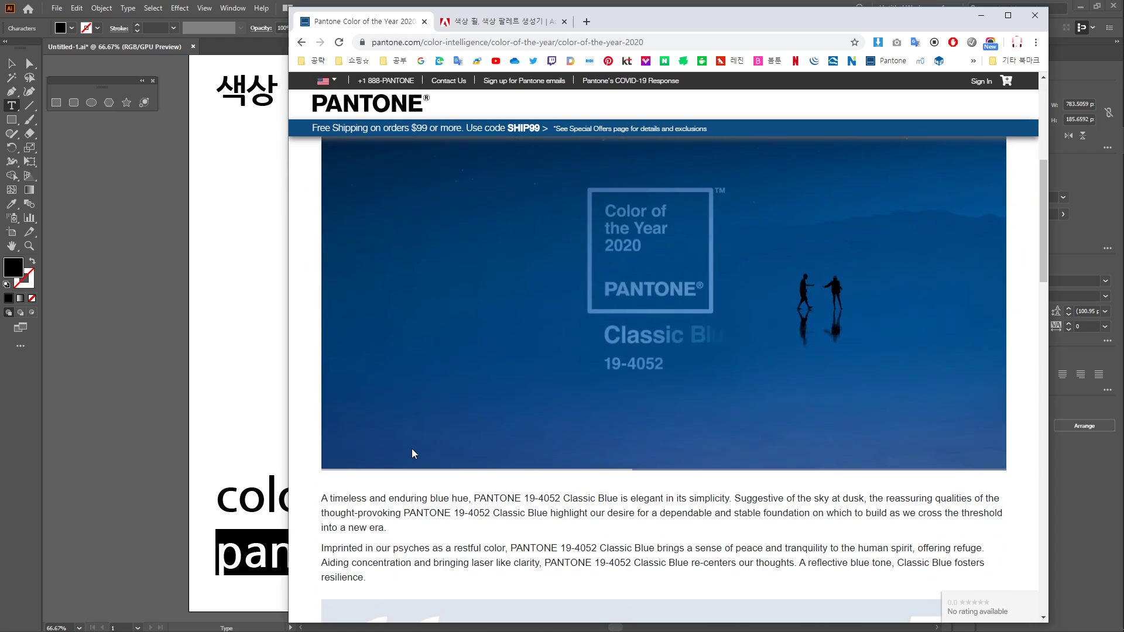
{"action": "scroll", "coordinate": [412, 449], "scroll_direction": "up", "scroll_amount": 2}
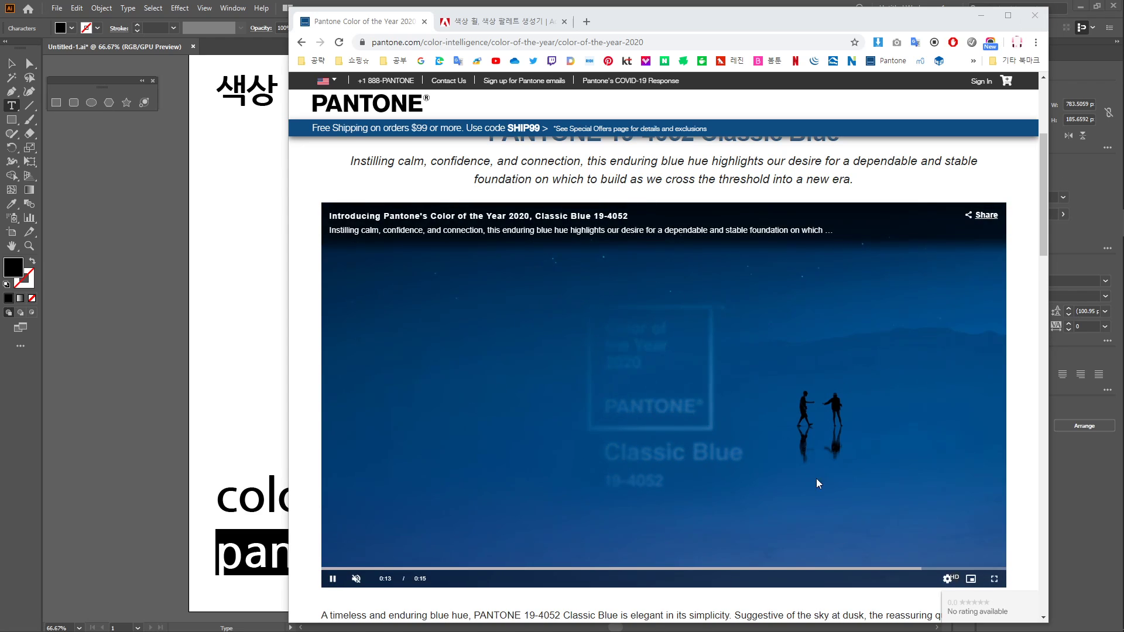
{"action": "left_click", "coordinate": [1031, 14]}
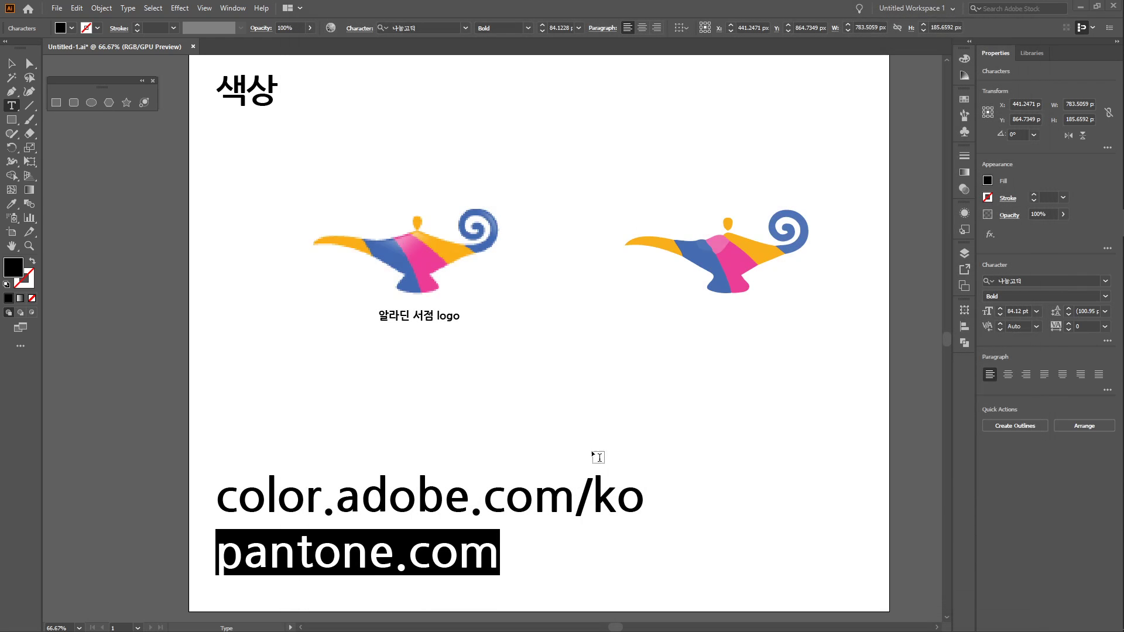